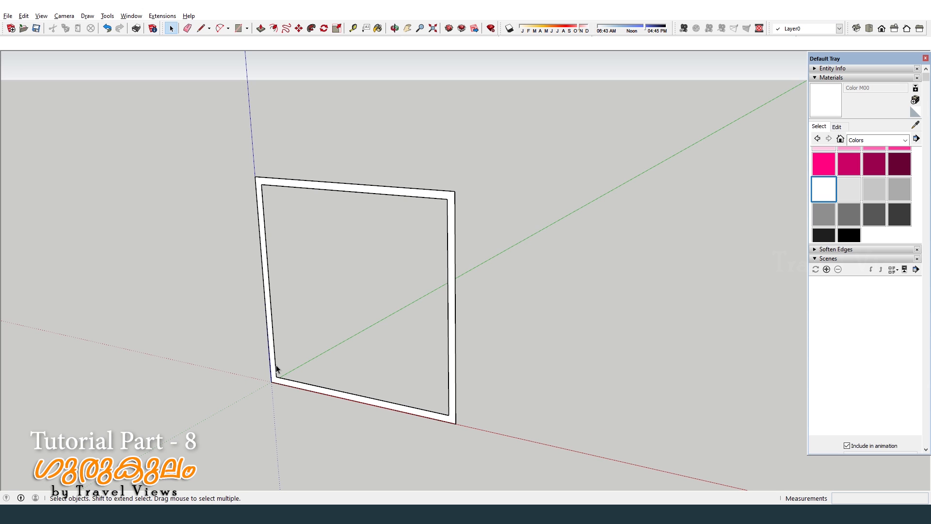
Push/Pull the square frame's face out by 0.1 m to give the frame its depth
key("p")
left_click(272, 367)
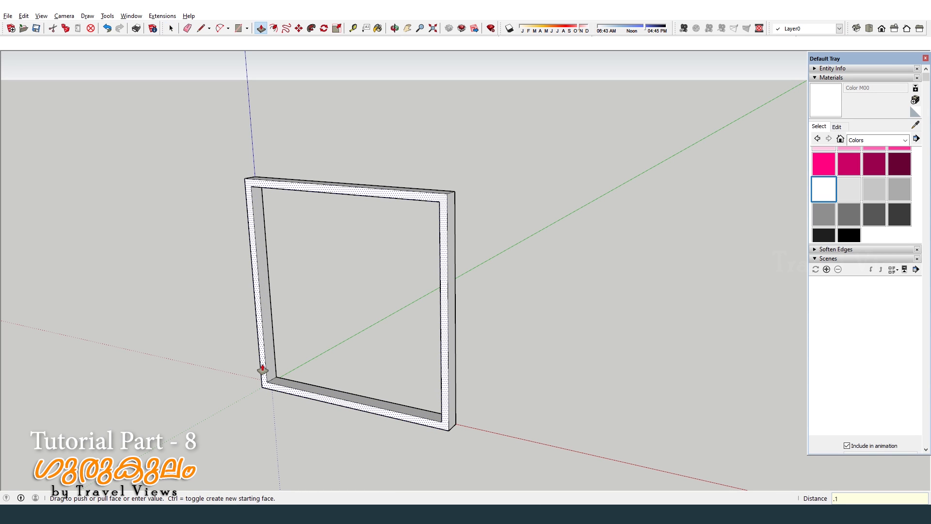
key("Return")
scroll(233, 333, "down", 3)
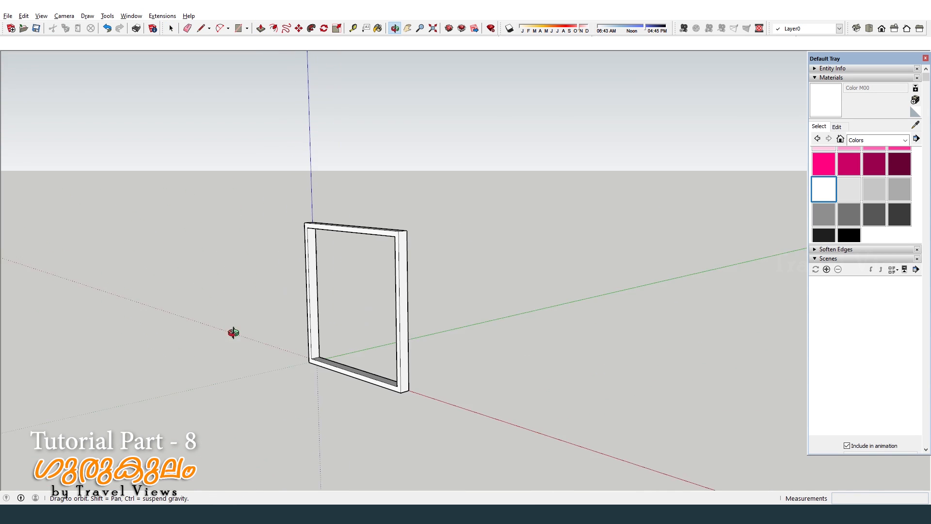
scroll(369, 385, "up", 3)
middle_click_drag(329, 376, 258, 379)
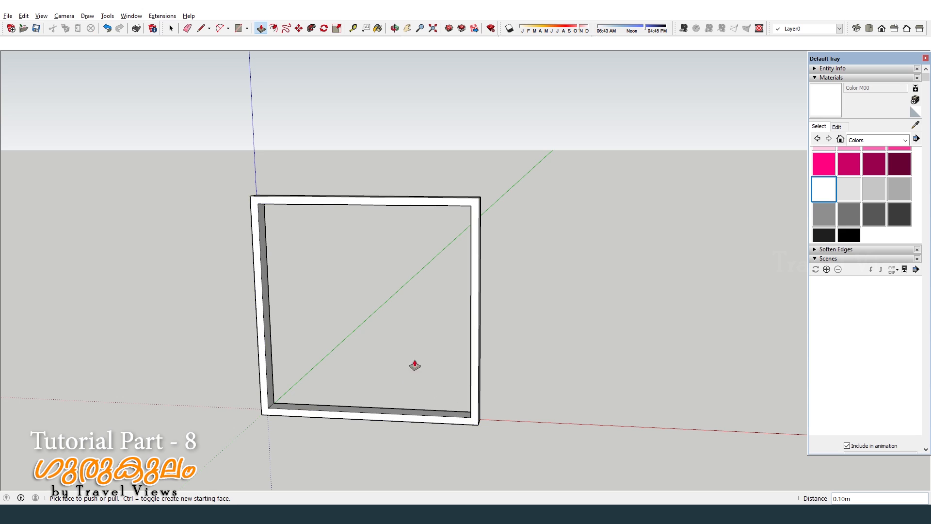
middle_click_drag(457, 319, 493, 306)
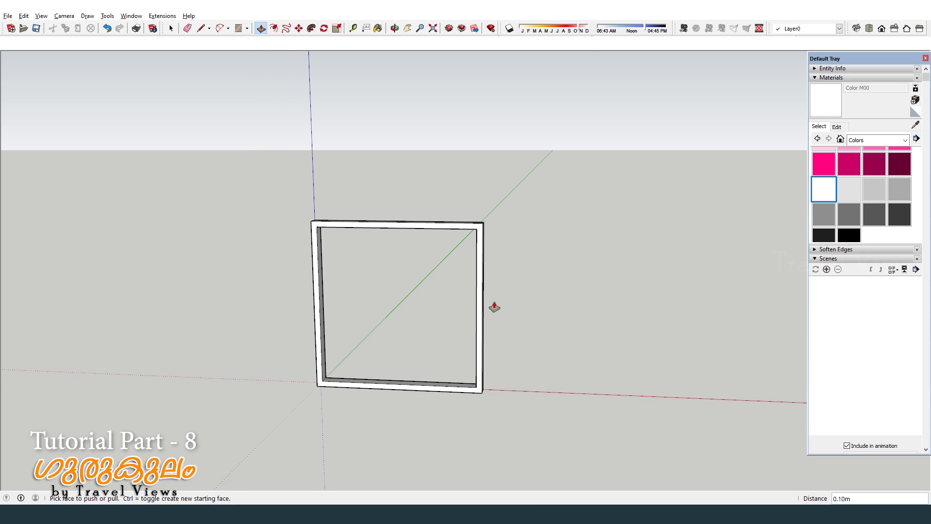
Place a guide 0.433 m from the left inner edge of the frame's bottom rail and another guide 0.05 m beyond it
scroll(440, 332, "up", 5)
key("t")
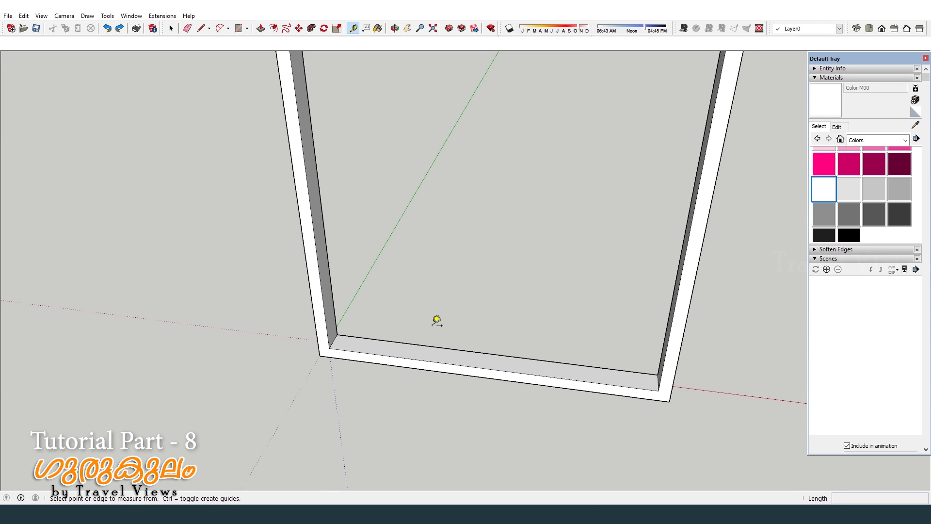
scroll(366, 344, "up", 2)
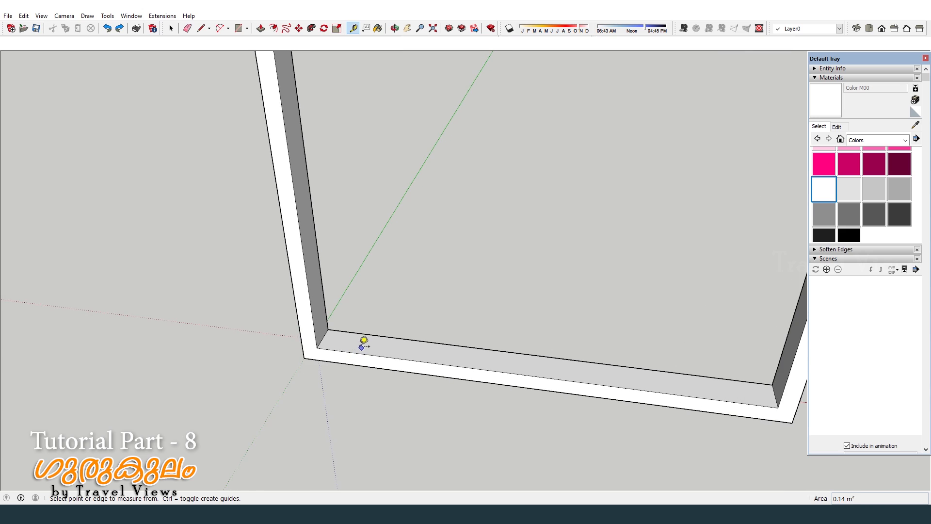
left_click(323, 338)
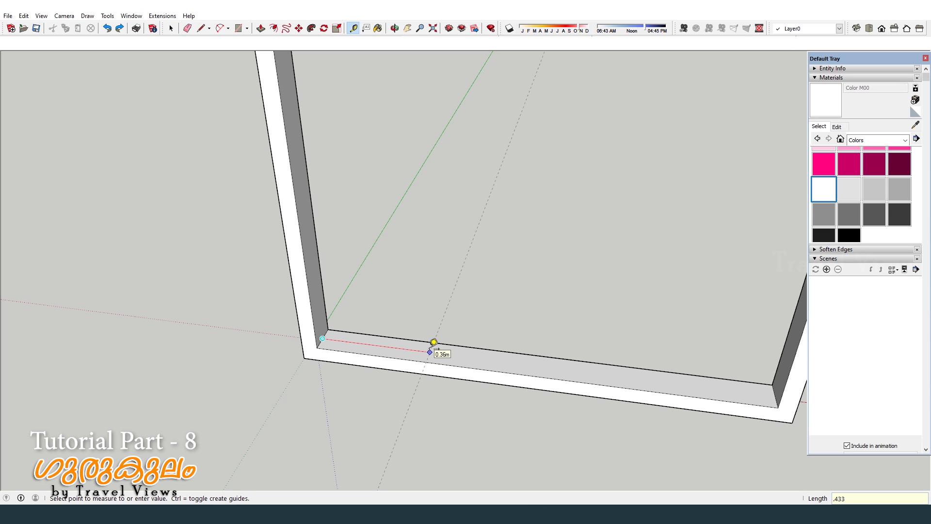
type(".433")
key("Return")
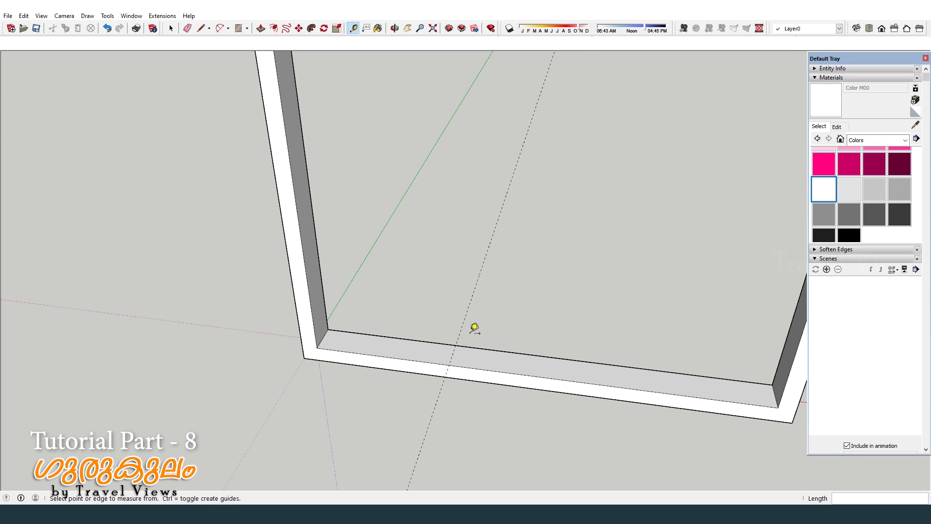
left_click(461, 329)
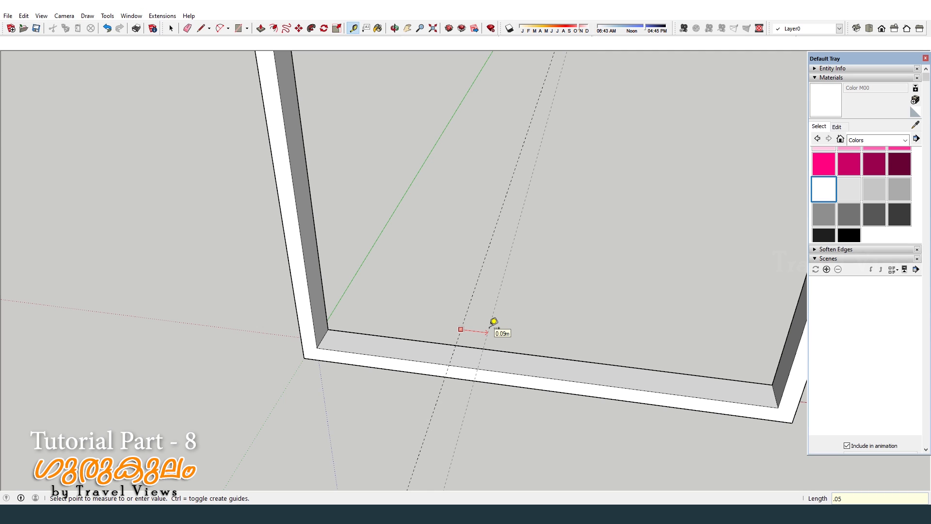
type(".05")
key("Return")
Place a third guide 0.433 m past the second one and a fourth guide 0.05 m beyond the third
scroll(436, 324, "down", 1)
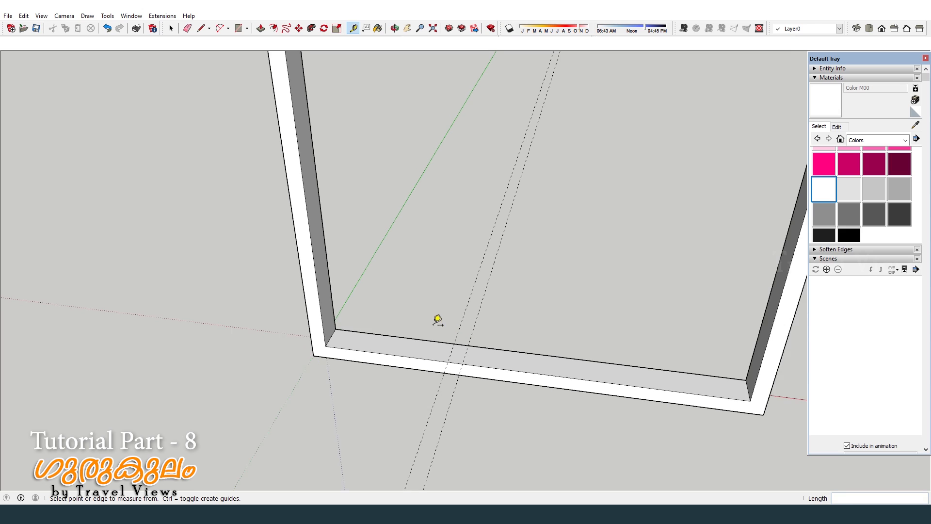
scroll(558, 375, "up", 3)
scroll(429, 333, "down", 2)
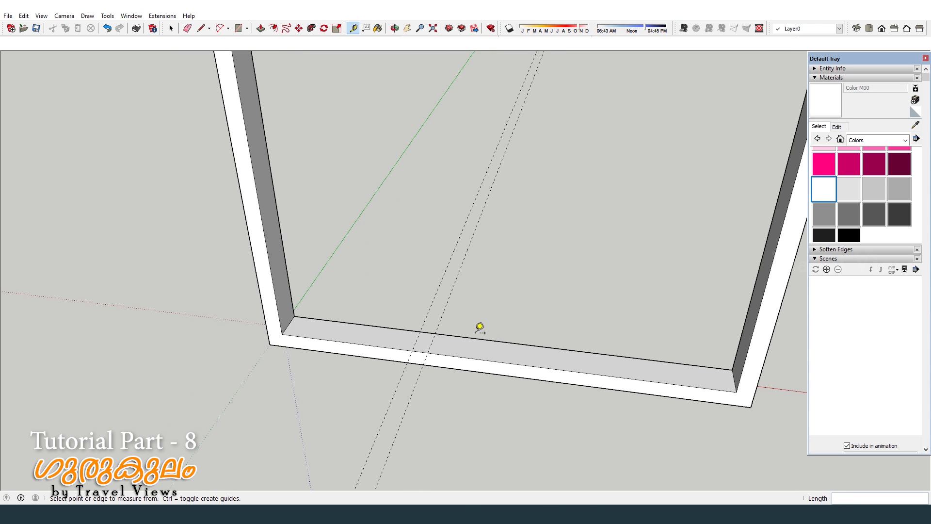
left_click(442, 314)
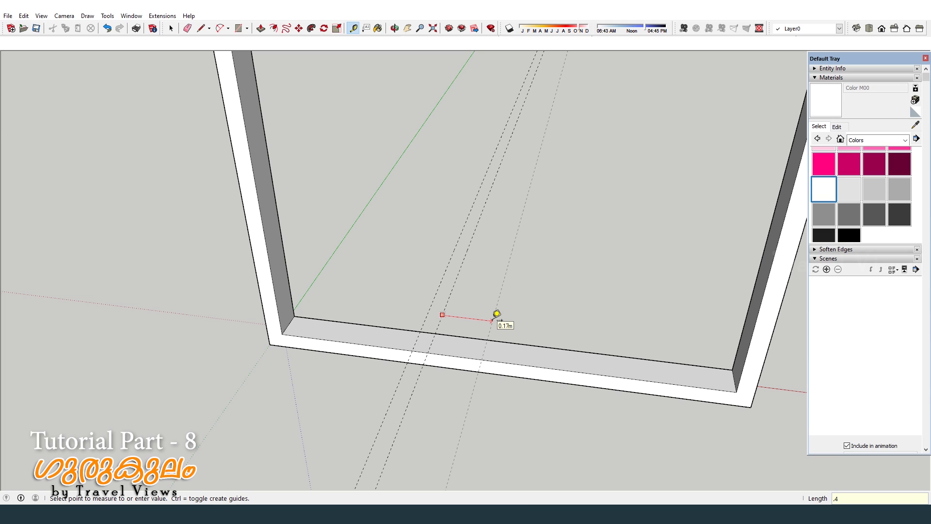
type(".433")
key("Return")
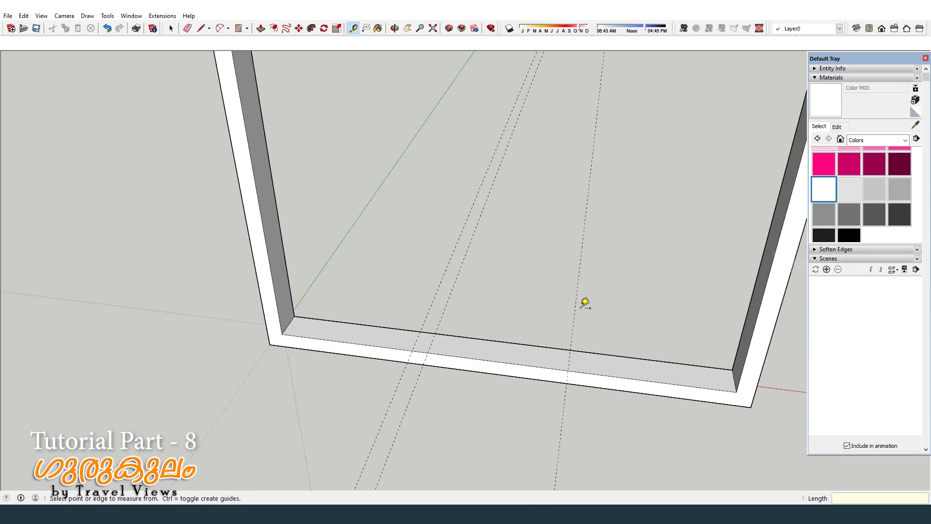
left_click(575, 308)
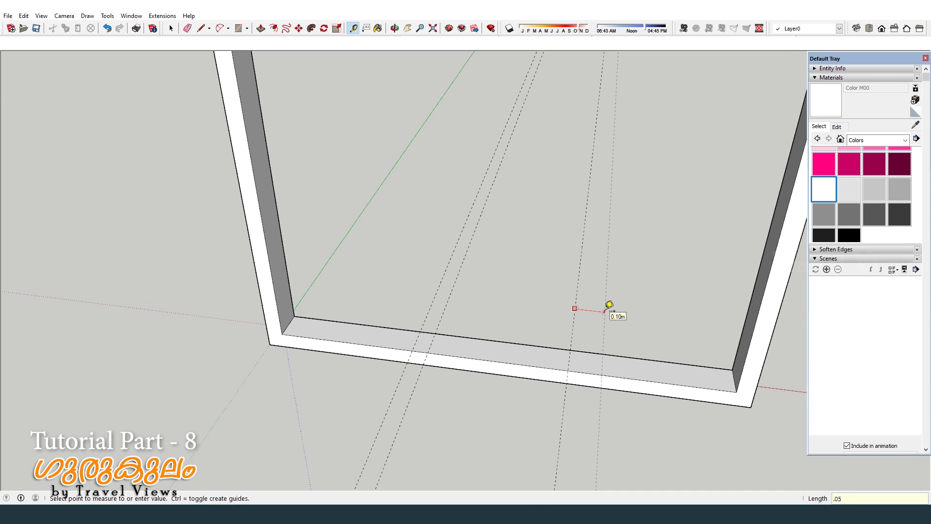
key("Return")
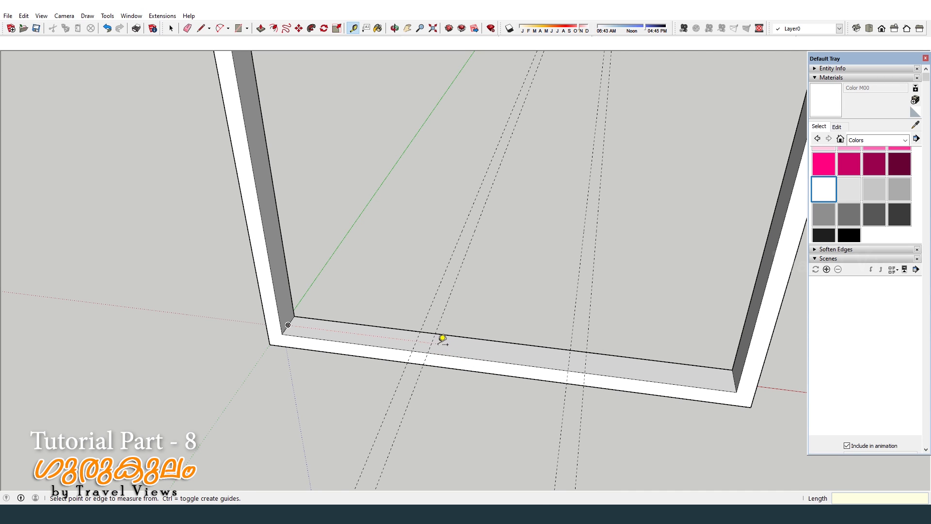
scroll(443, 339, "down", 2)
scroll(444, 340, "up", 1)
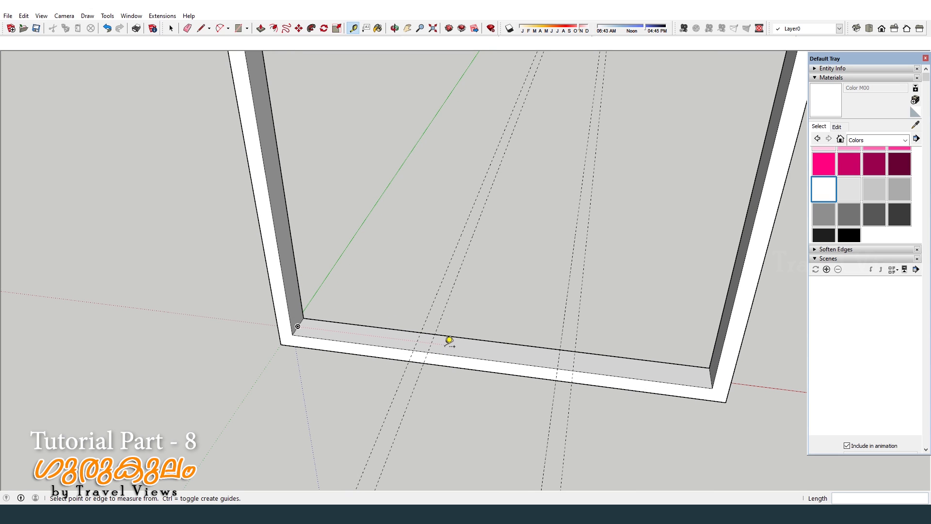
Draw lines across the bottom rail's inner face along the guides, outlining the footprints of two vertical posts
key("l")
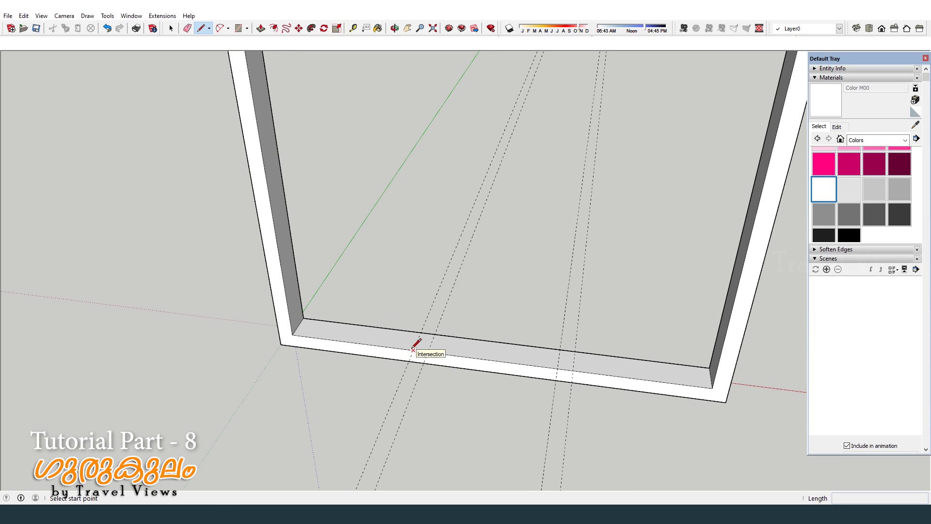
left_click(413, 349)
left_click(421, 332)
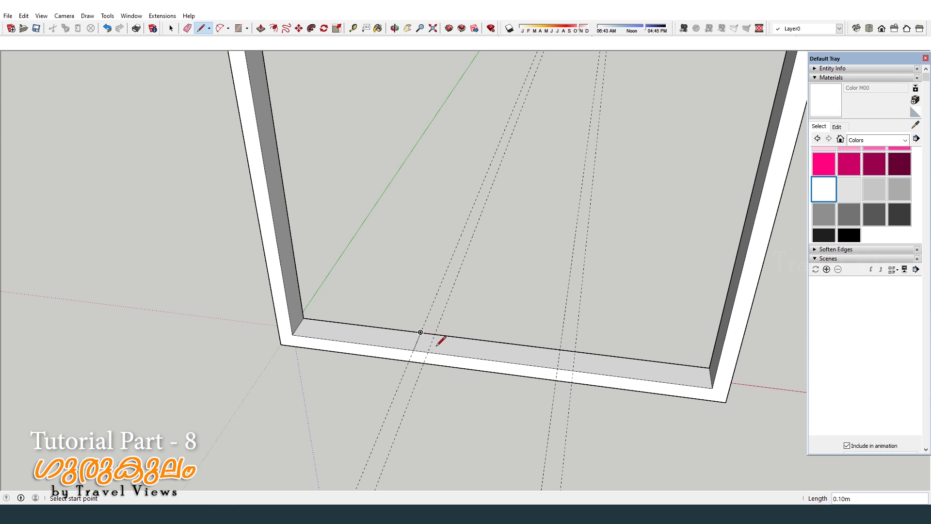
left_click(427, 351)
left_click(435, 334)
left_click(557, 369)
left_click(559, 350)
Push/Pull both post footprints up 1.40 m to the underside of the frame's top rail
key("p")
scroll(577, 369, "down", 5)
left_click(562, 354)
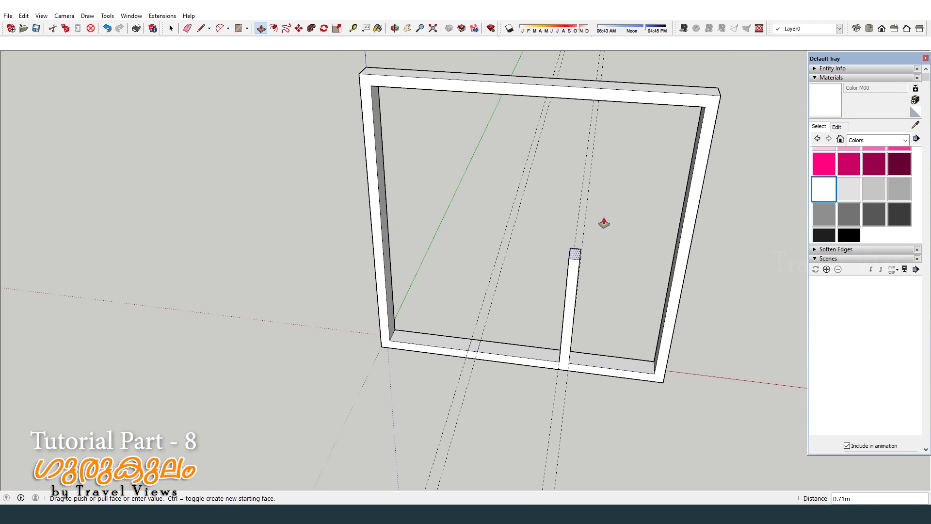
left_click(606, 104)
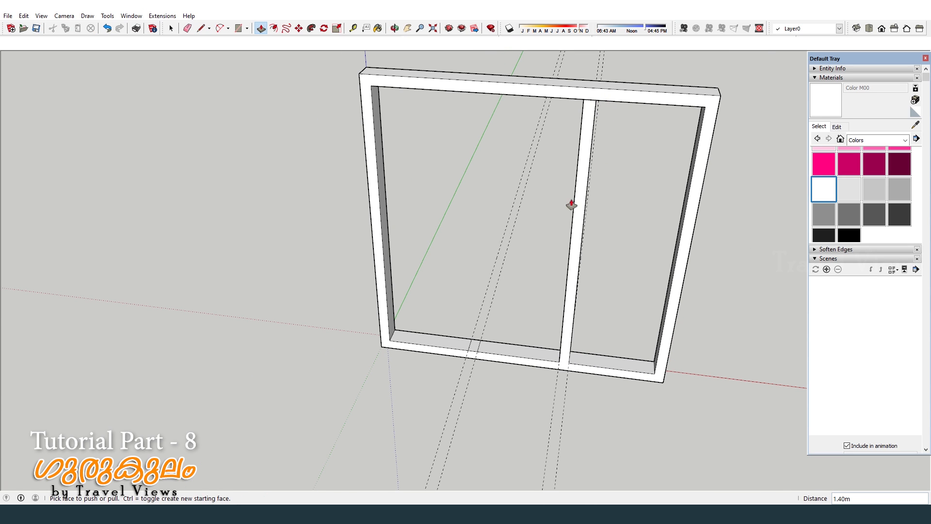
double_click(475, 345)
key("space")
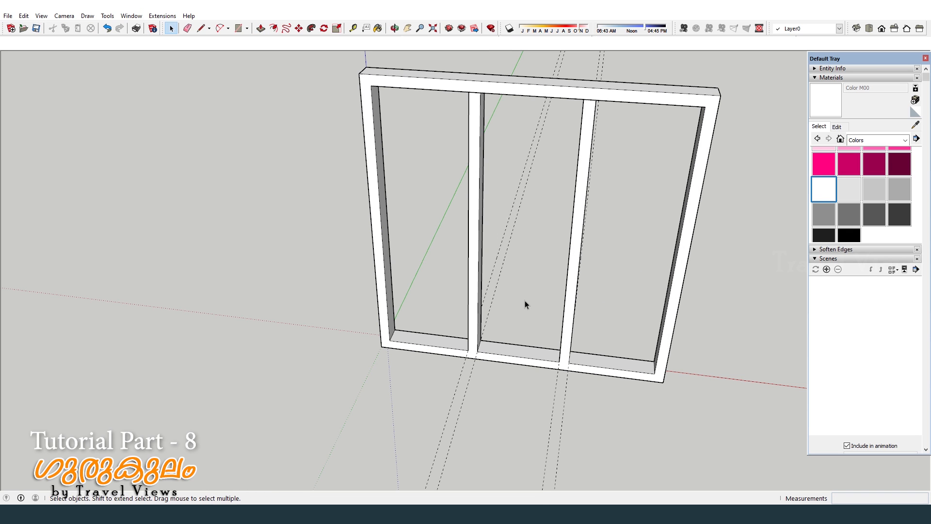
Erase all four construction guides crossing the frame
scroll(524, 301, "up", 4)
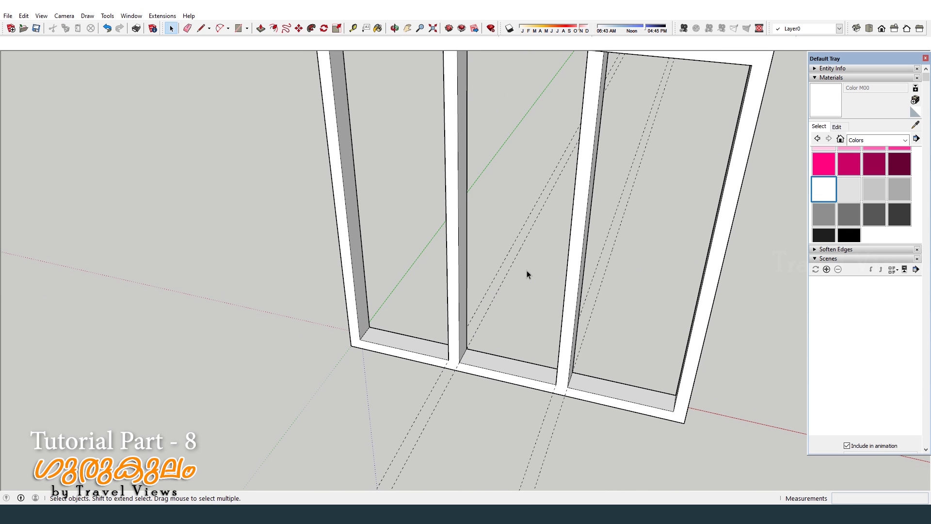
key("e")
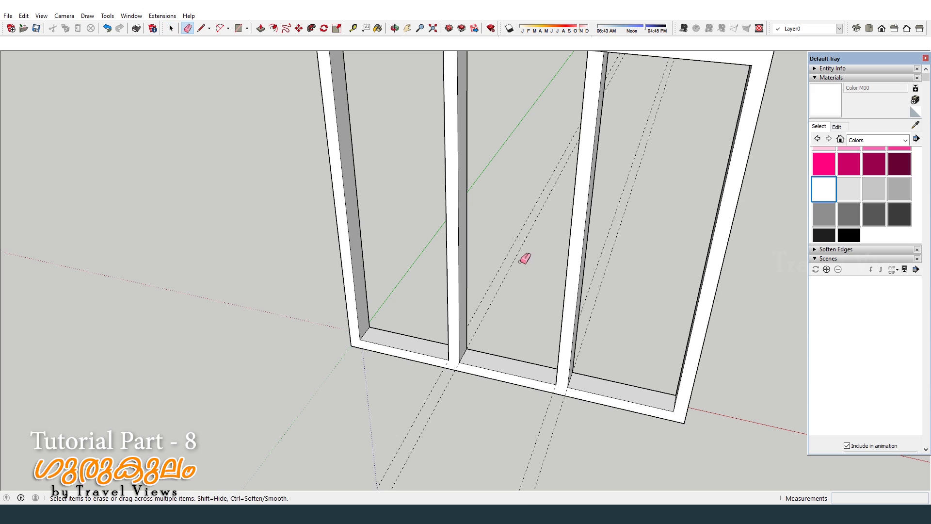
mouse_move(526, 260)
left_mouse_down()
mouse_move(499, 248)
mouse_move(532, 274)
left_mouse_up()
mouse_move(617, 254)
left_mouse_down()
mouse_move(601, 243)
mouse_move(612, 248)
left_mouse_up()
scroll(603, 339, "down", 3)
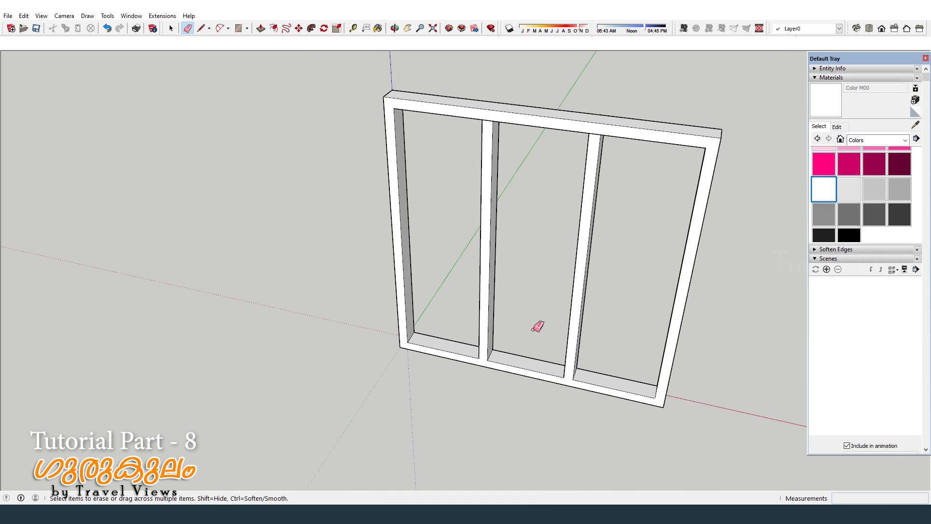
Measure the clear width of each of the three openings between the frame sides and posts
scroll(548, 307, "up", 5)
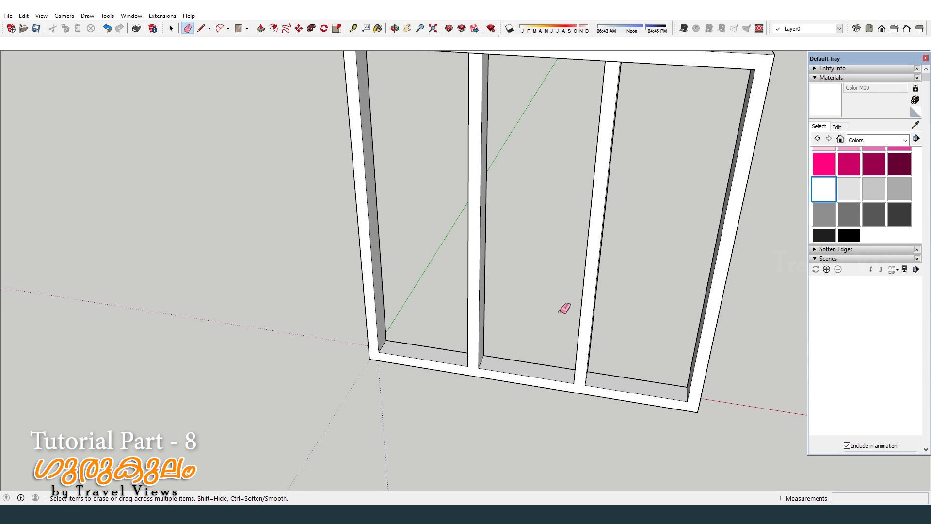
key("t")
left_click(374, 261)
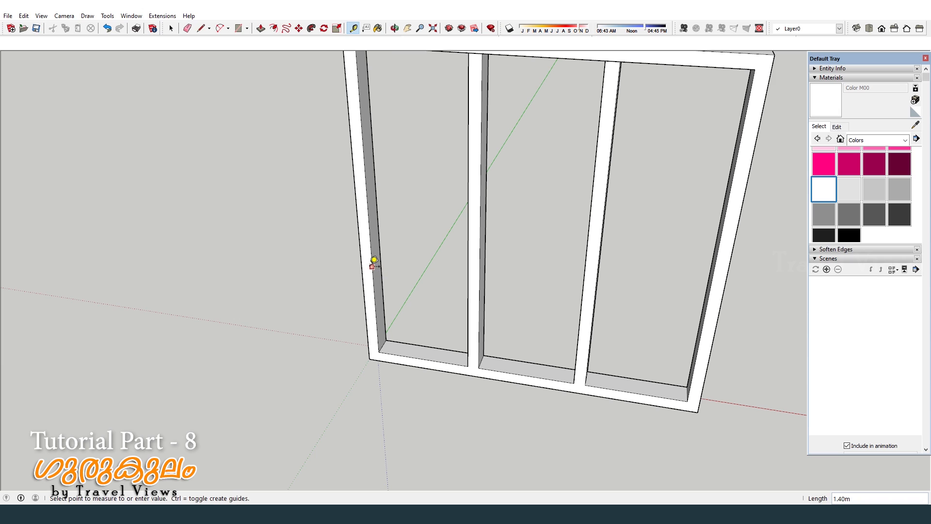
left_click(468, 279)
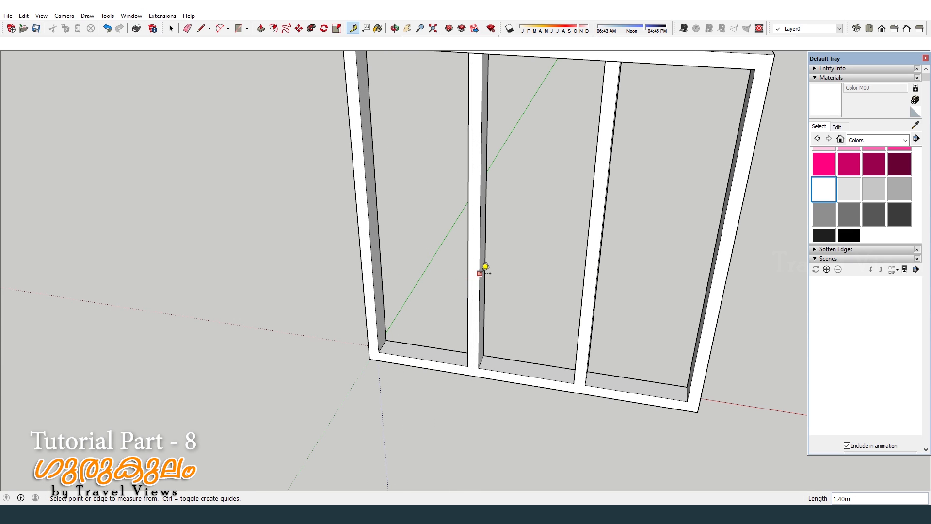
left_click(479, 274)
left_click(585, 285)
left_click(595, 288)
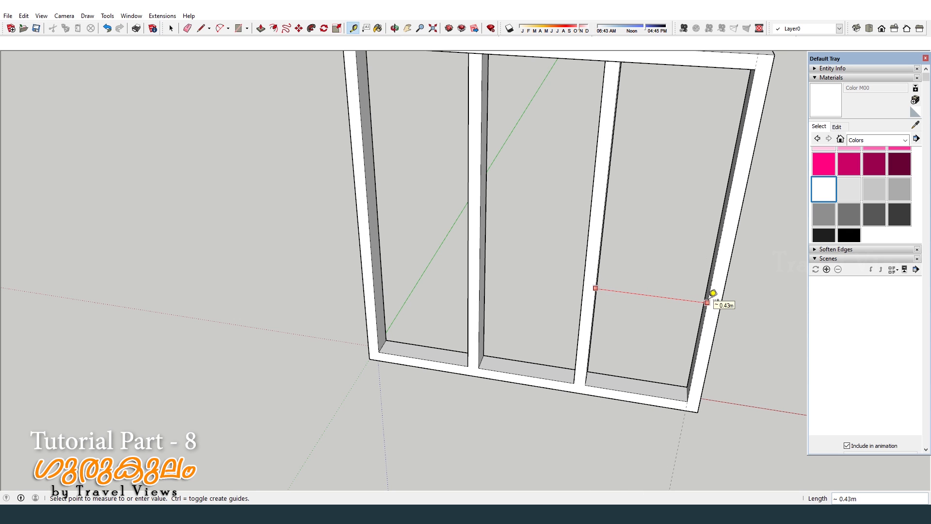
Examine the joints between the posts and the top rail from the front and back of the frame
key("o")
left_click_drag(495, 291, 500, 262)
key("t")
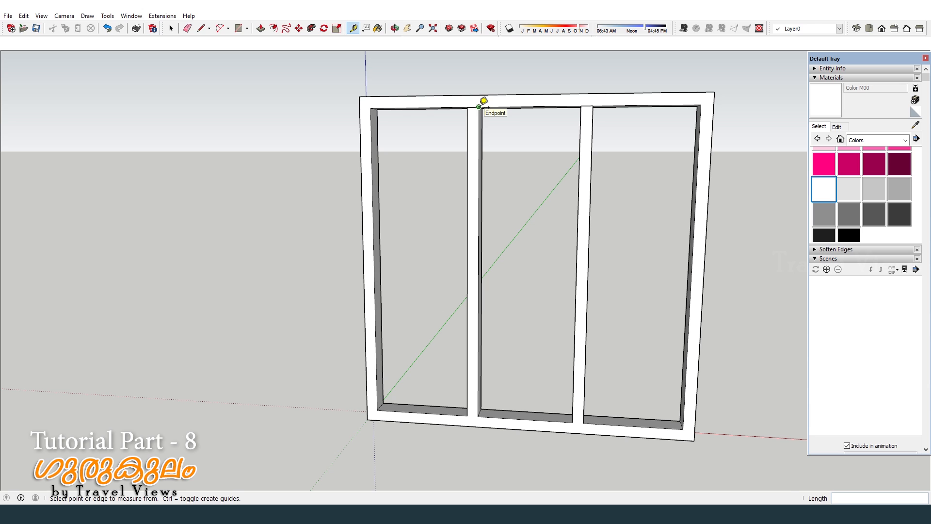
key("e")
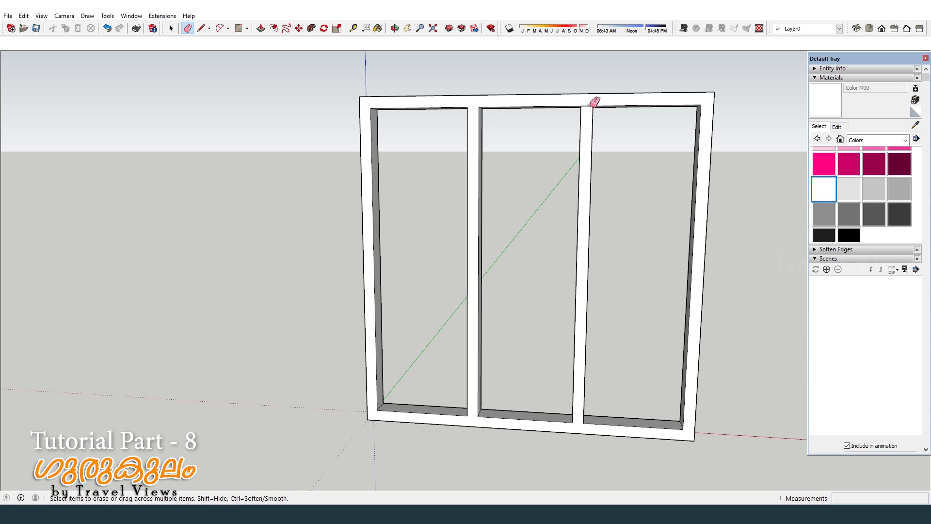
mouse_move(666, 119)
middle_mouse_down()
mouse_move(98, 197)
mouse_move(381, 114)
middle_mouse_up()
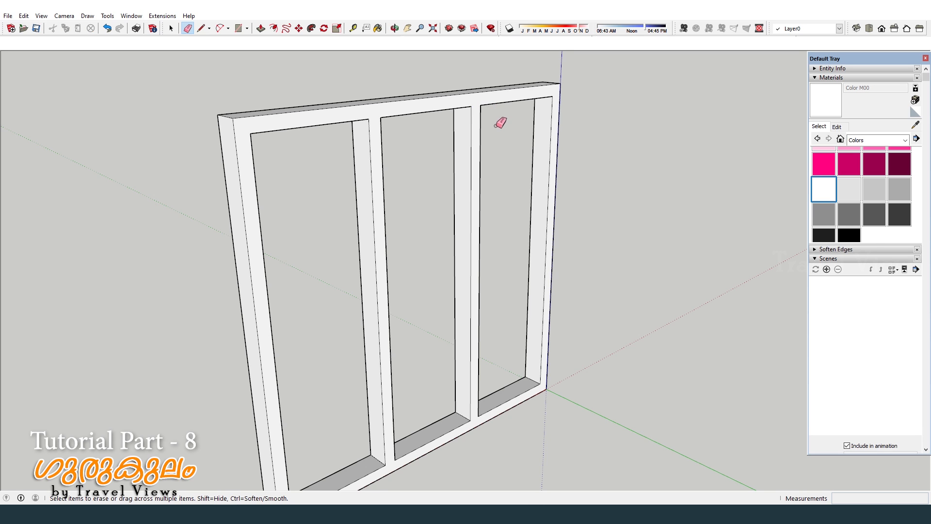
mouse_move(499, 123)
middle_mouse_down()
mouse_move(406, 249)
mouse_move(740, 260)
mouse_move(582, 291)
mouse_move(449, 263)
mouse_move(638, 237)
mouse_move(291, 243)
mouse_move(549, 262)
mouse_move(228, 295)
mouse_move(792, 382)
mouse_move(613, 233)
mouse_move(355, 237)
mouse_move(482, 372)
mouse_move(692, 270)
mouse_move(442, 234)
mouse_move(387, 320)
mouse_move(732, 318)
mouse_move(539, 291)
mouse_move(592, 293)
mouse_move(607, 315)
mouse_move(609, 299)
middle_mouse_up()
mouse_move(430, 297)
middle_mouse_down()
mouse_move(430, 289)
mouse_move(639, 334)
mouse_move(392, 364)
mouse_move(397, 303)
mouse_move(440, 312)
mouse_move(316, 333)
mouse_move(401, 333)
mouse_move(388, 337)
middle_mouse_up()
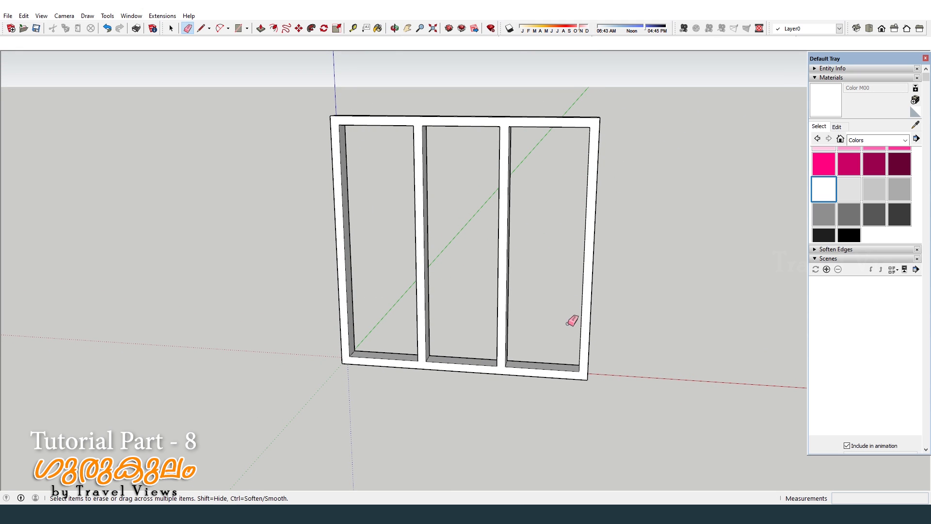
Select the entire frame with its two posts and make it a group
key("space")
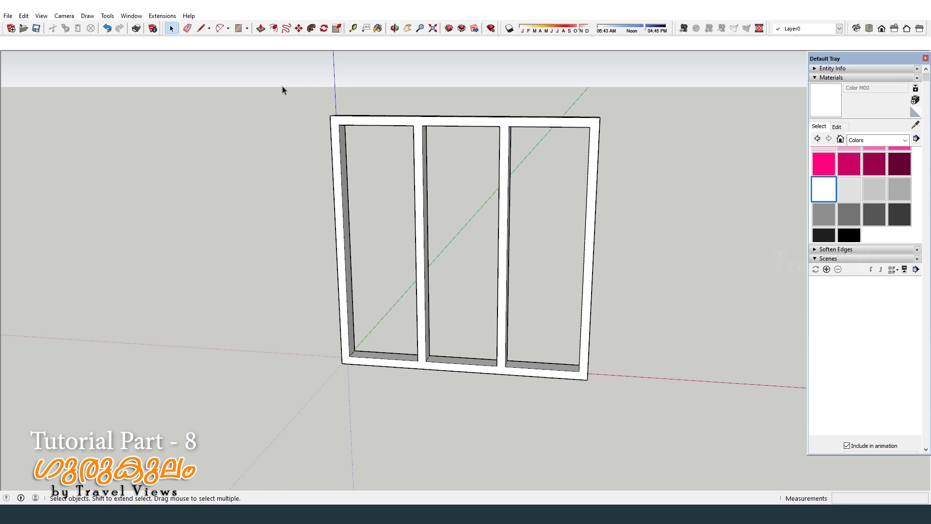
mouse_move(282, 86)
left_mouse_down()
mouse_move(575, 304)
mouse_move(668, 417)
left_mouse_up()
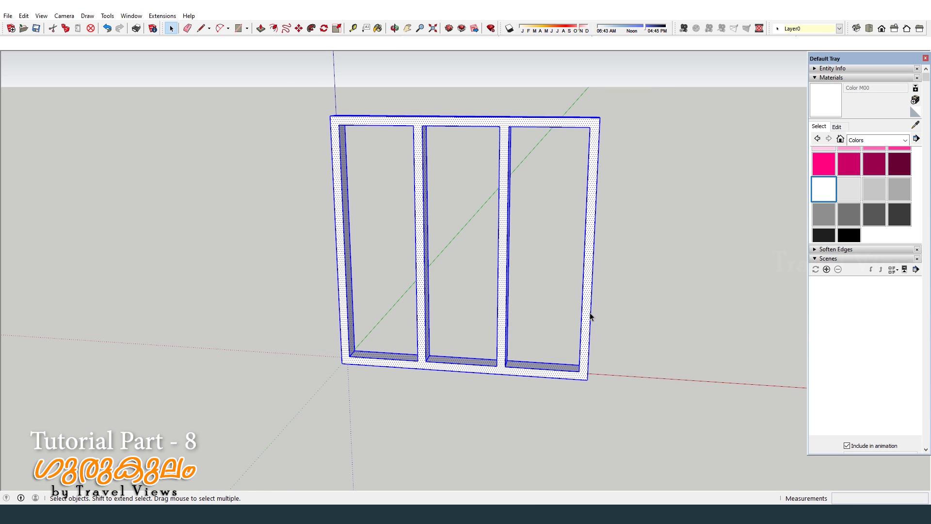
right_click(590, 313)
left_click(645, 394)
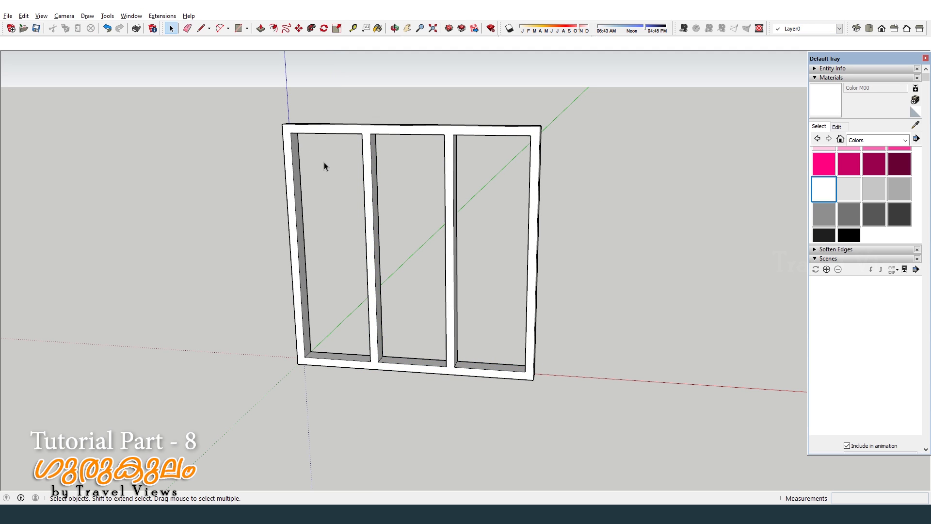
Draw a rectangle about 0.43 m by 1.40 m filling the frame's left opening, from its upper outer corner to the opposite lower corner
key("r")
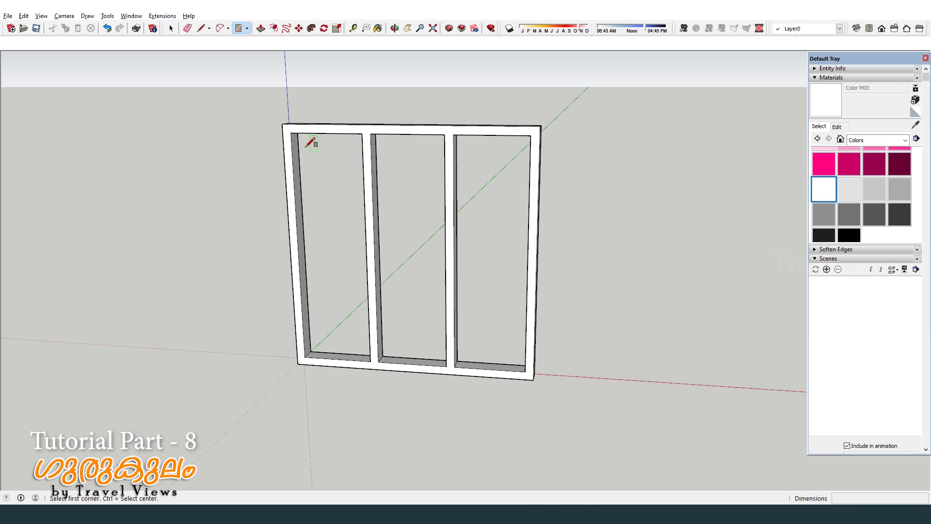
left_click(291, 133)
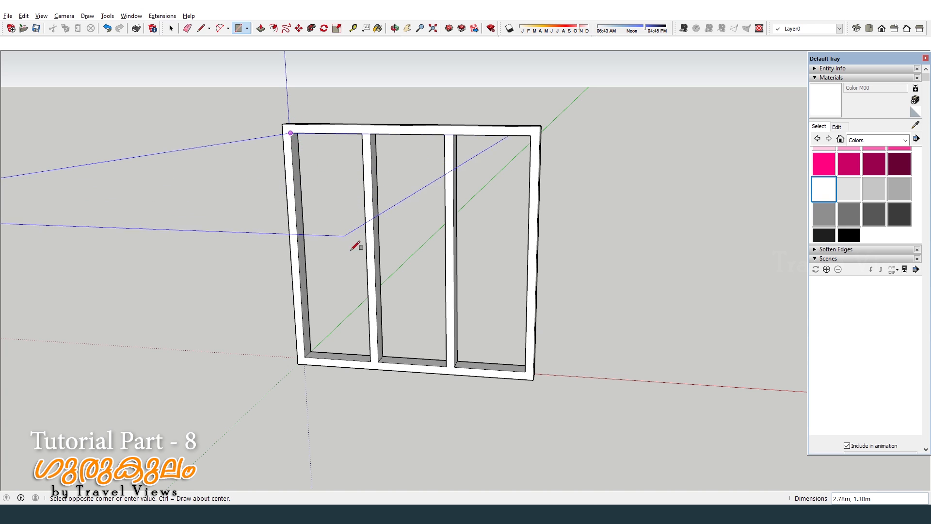
left_click(372, 361)
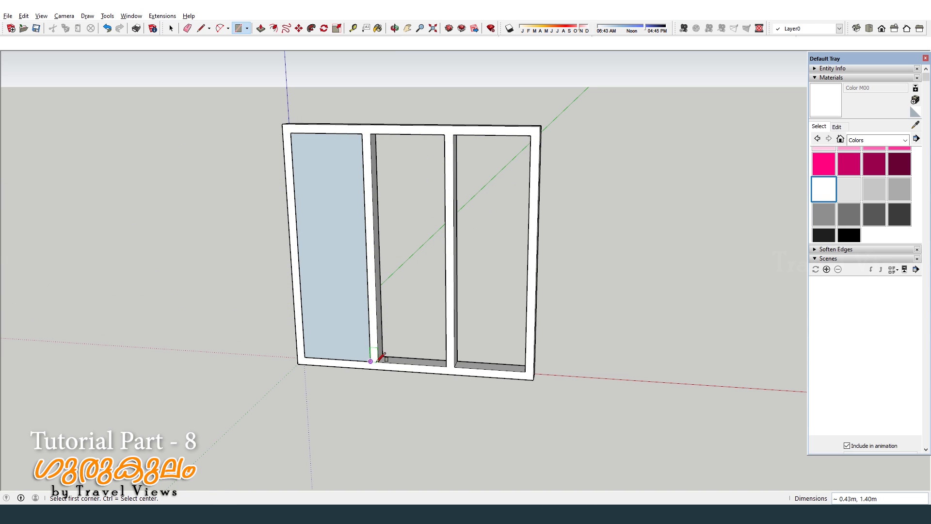
Extrude the rectangle in the left opening outward by 0.03 m with Push/Pull
scroll(343, 246, "up", 3)
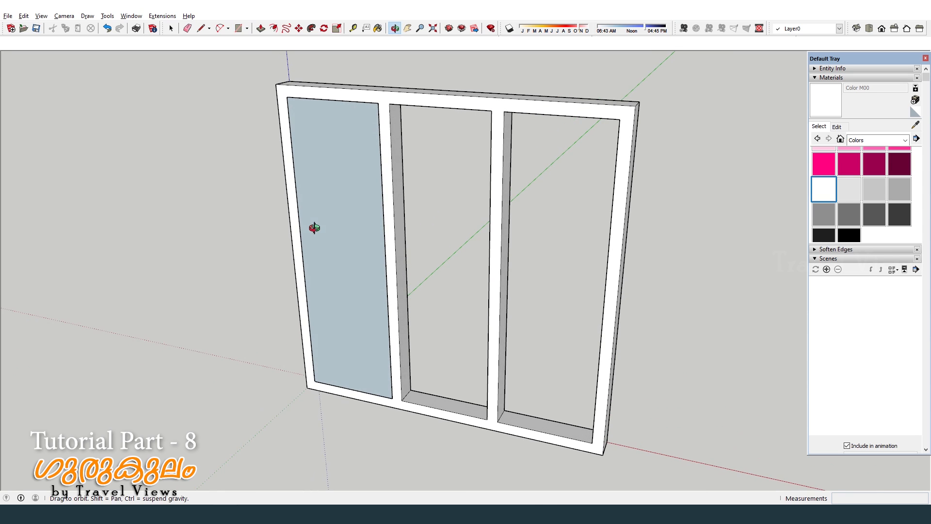
scroll(338, 228, "up", 2)
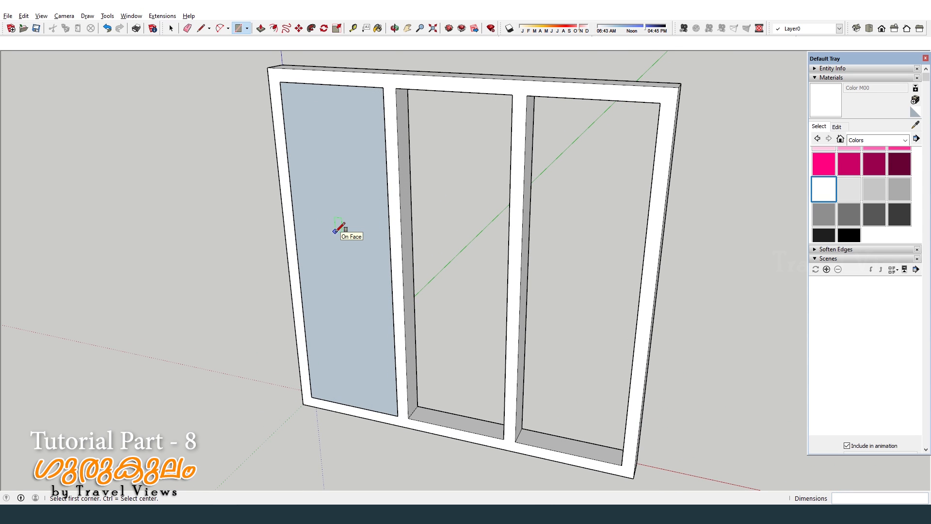
key("p")
left_click_drag(337, 230, 332, 230)
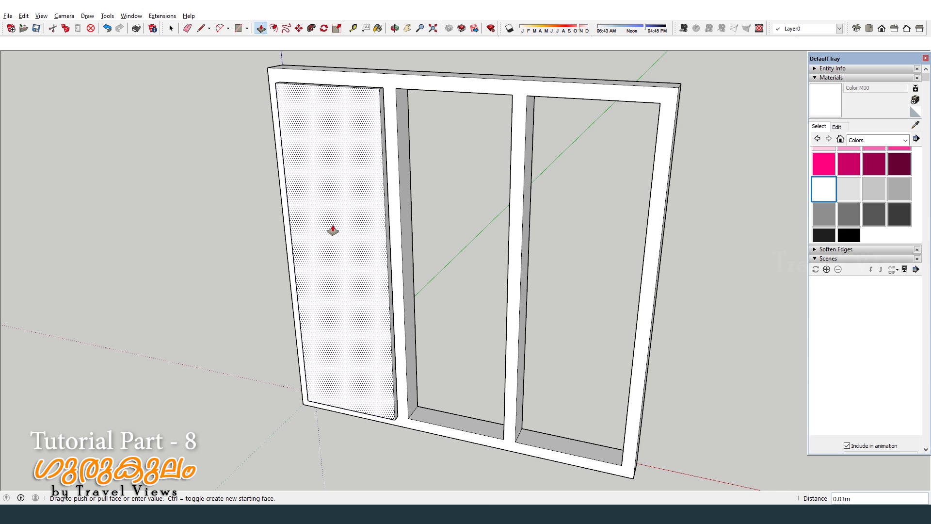
type(".03")
key("Return")
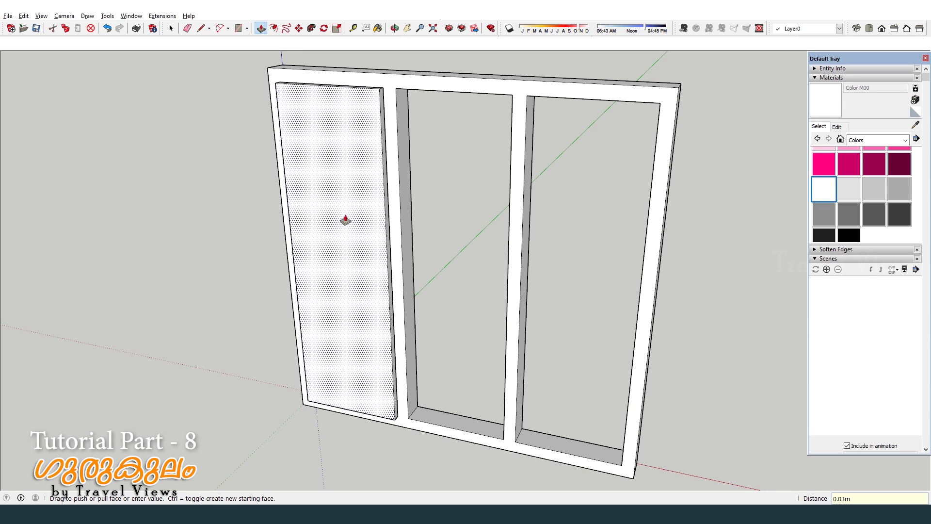
Select the whole extruded panel in the left opening and make it a group
scroll(346, 221, "down", 3)
middle_click_drag(349, 236, 376, 183)
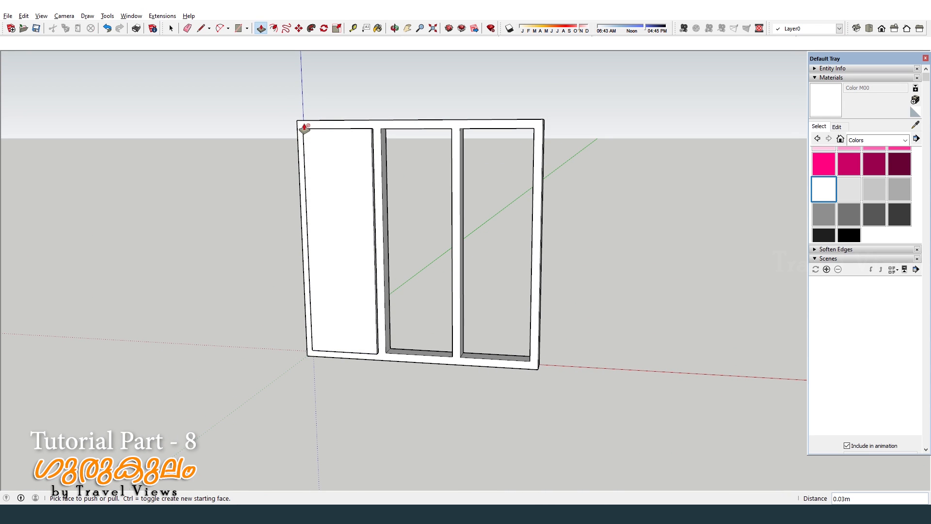
key("space")
left_click_drag(286, 106, 387, 370)
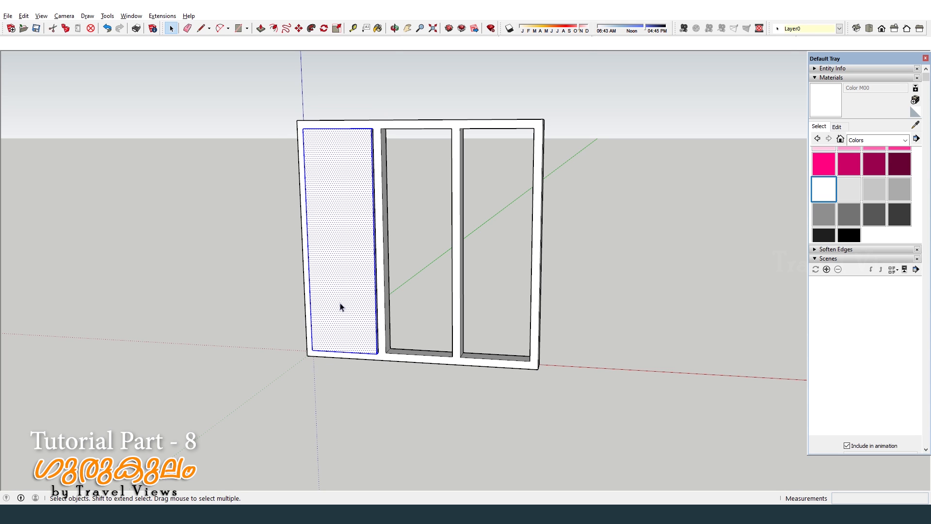
right_click(338, 261)
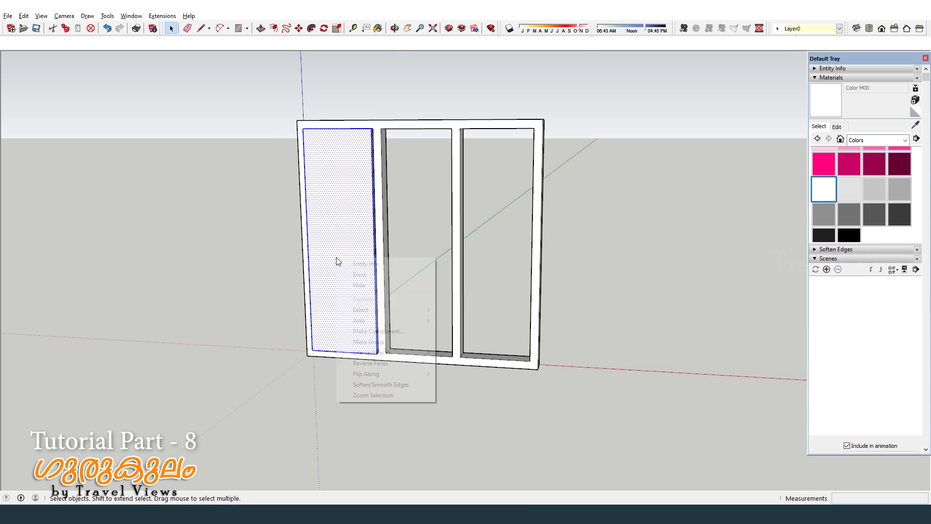
left_click(368, 341)
Move the panel group 0.03 m back into the left opening, aligning its front face with the frame
middle_click_drag(364, 249, 279, 310)
scroll(394, 336, "up", 6)
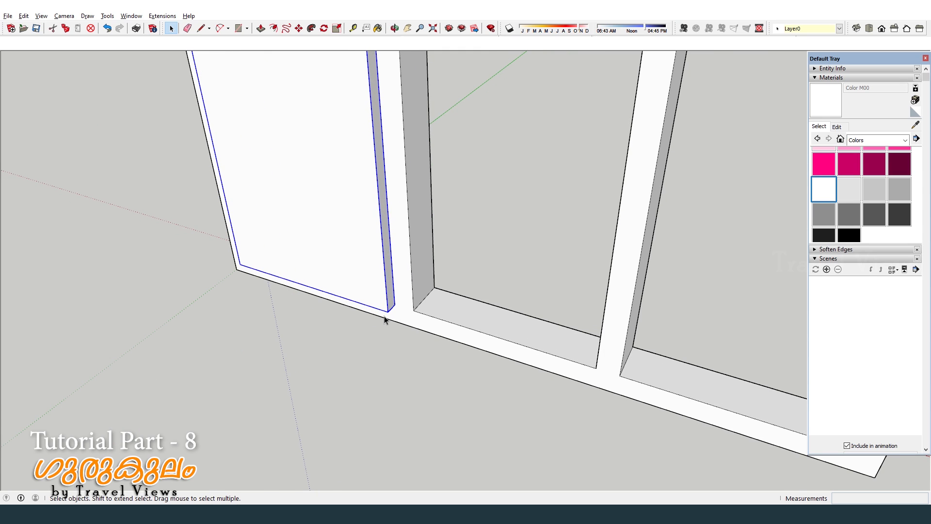
key("m")
left_click(387, 310)
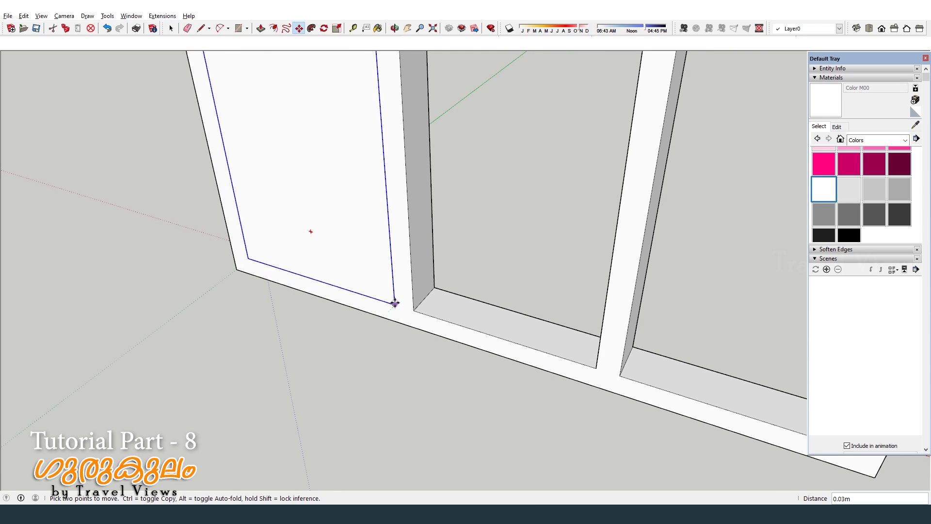
left_click(395, 303)
Open the left panel group for editing and offset the outline of its front face inward by 0.07 m
scroll(427, 354, "down", 4)
middle_click_drag(424, 357, 536, 284)
mouse_move(414, 206)
middle_mouse_down()
mouse_move(380, 213)
mouse_move(345, 202)
mouse_move(413, 193)
middle_mouse_up()
scroll(376, 205, "up", 2)
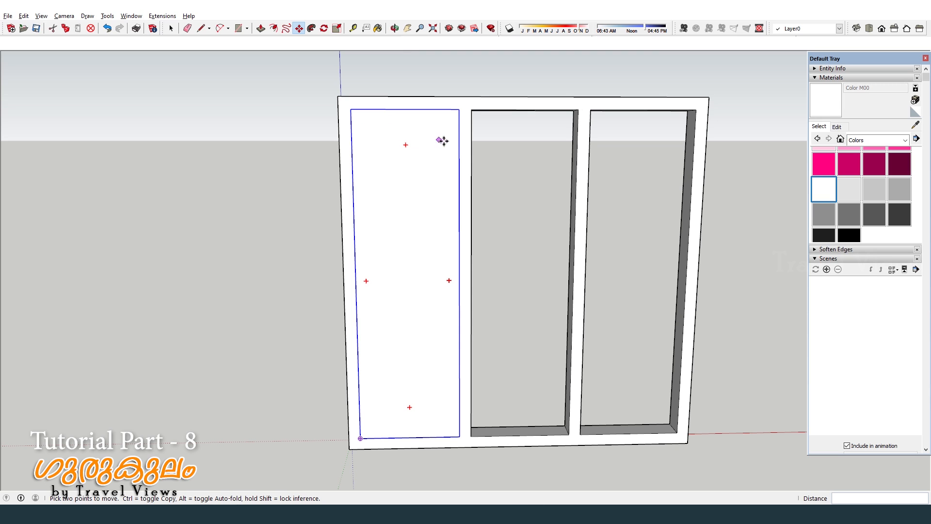
key("space")
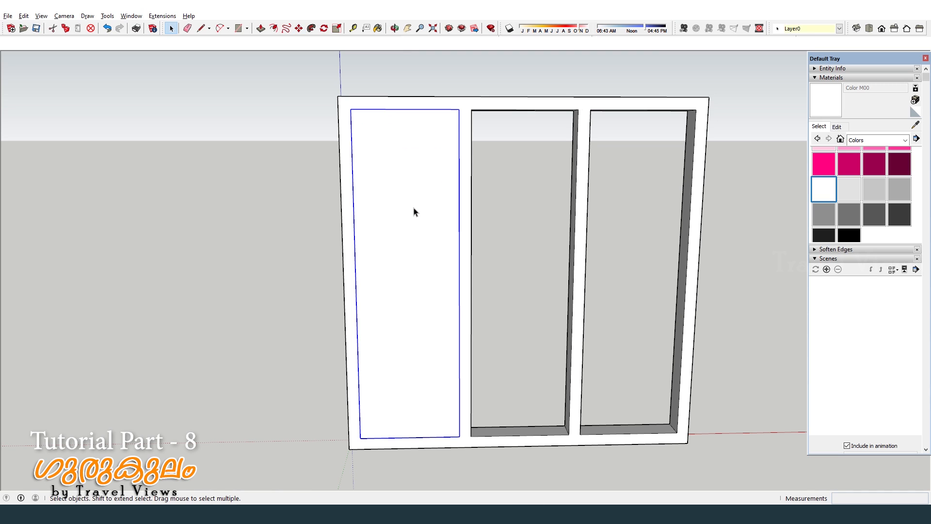
double_click(413, 211)
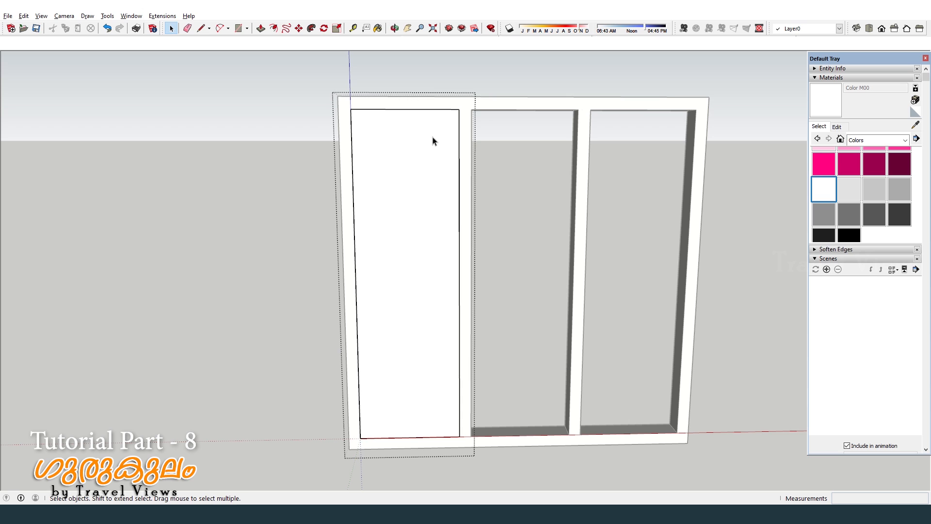
scroll(420, 192, "down", 1)
scroll(399, 181, "up", 2)
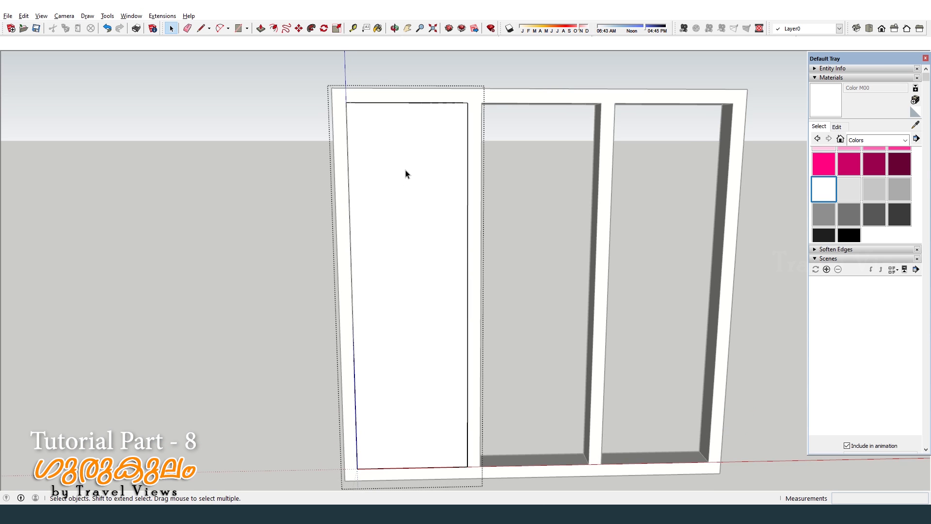
scroll(405, 175, "down", 1)
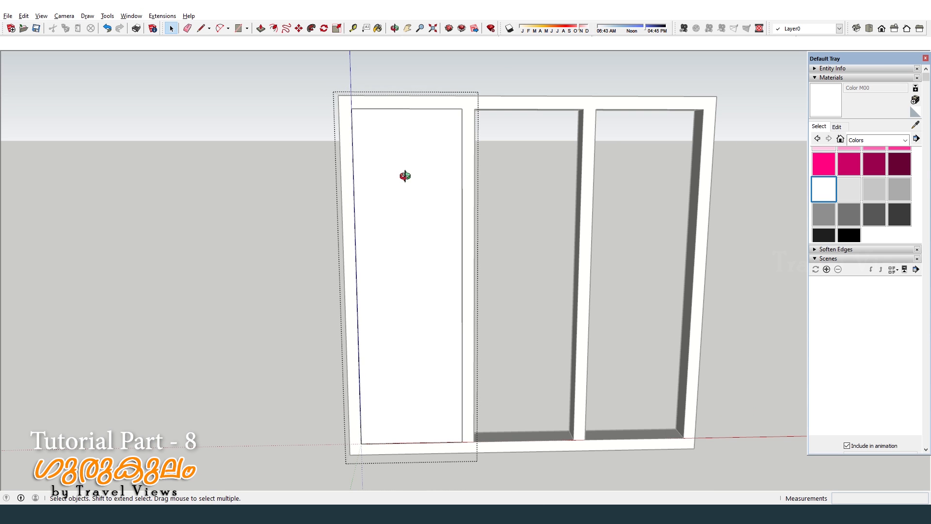
key("f")
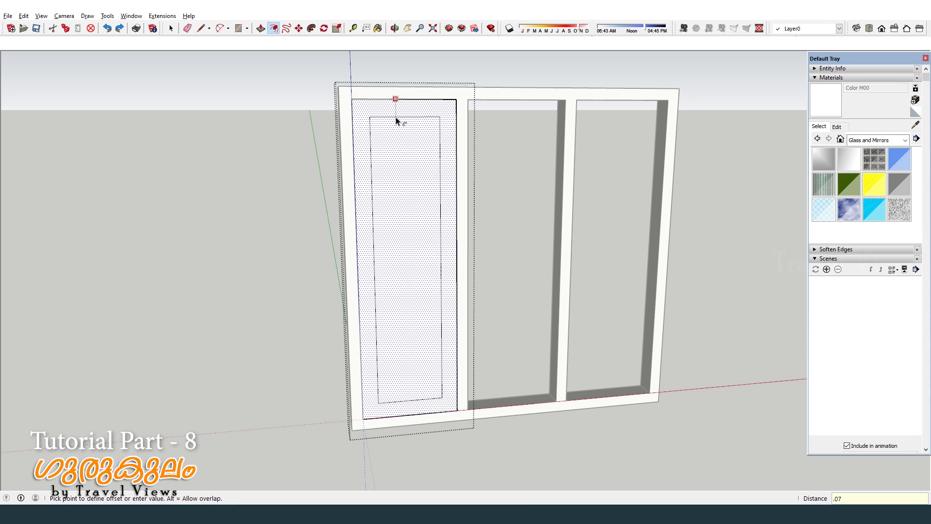
key("Return")
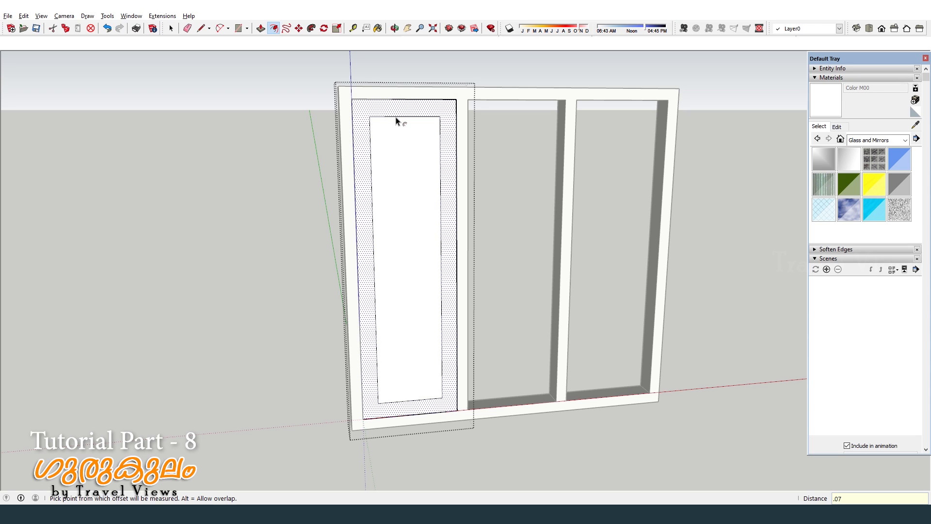
Push the inner face of the panel back 0.03 m to cut it through, and leave the group
key("p")
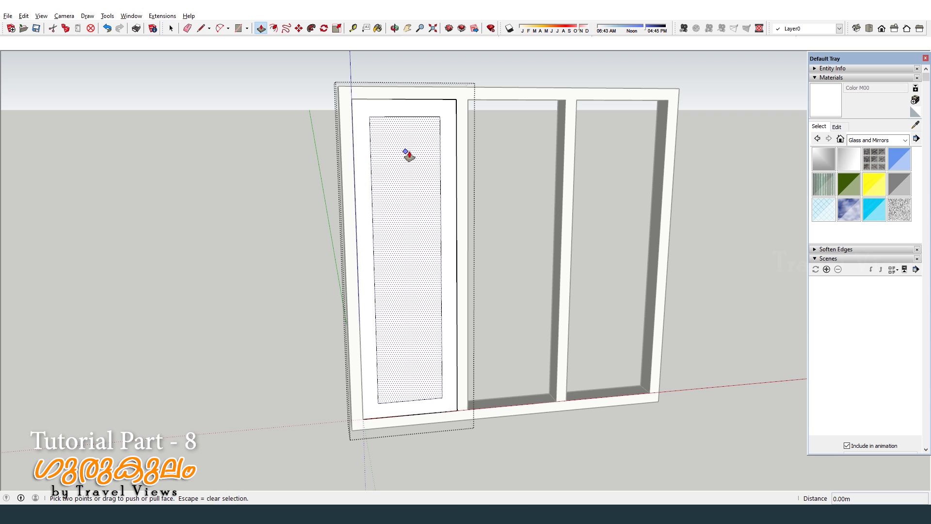
left_click(415, 155)
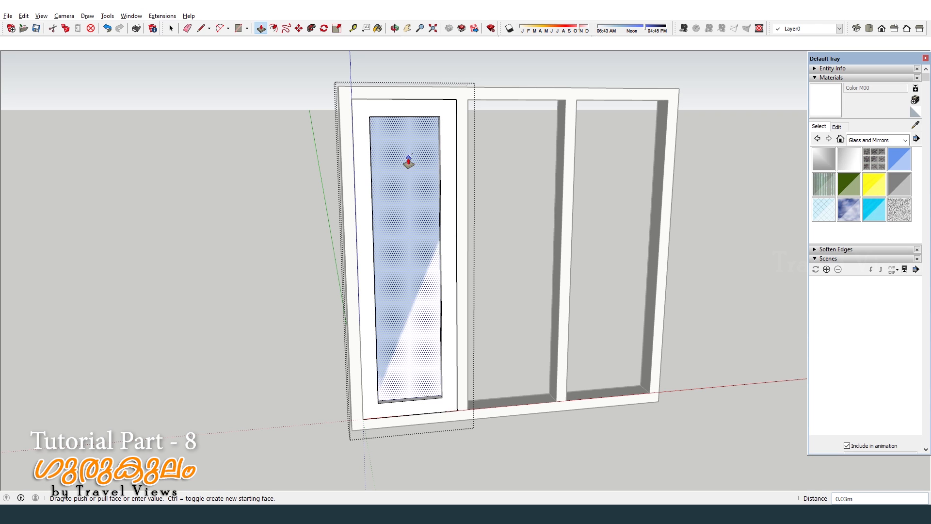
left_click(385, 175)
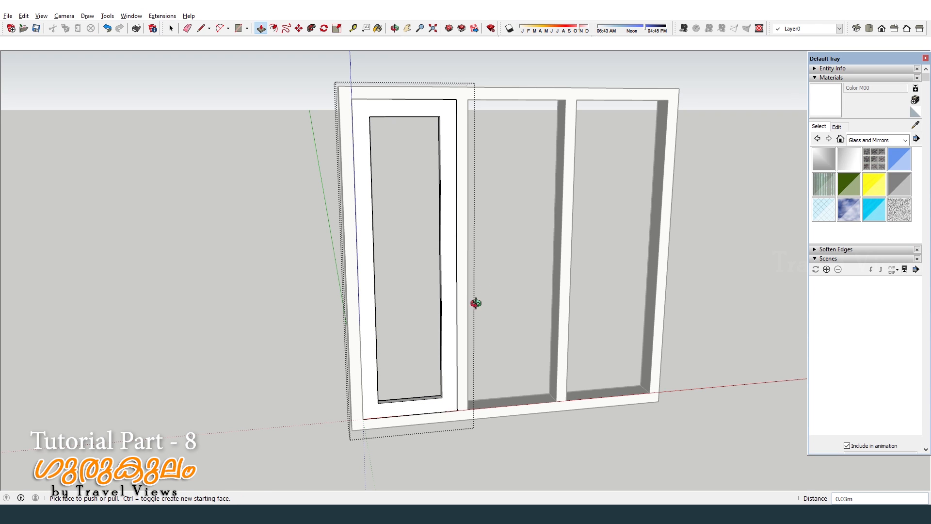
middle_click_drag(476, 303, 407, 222)
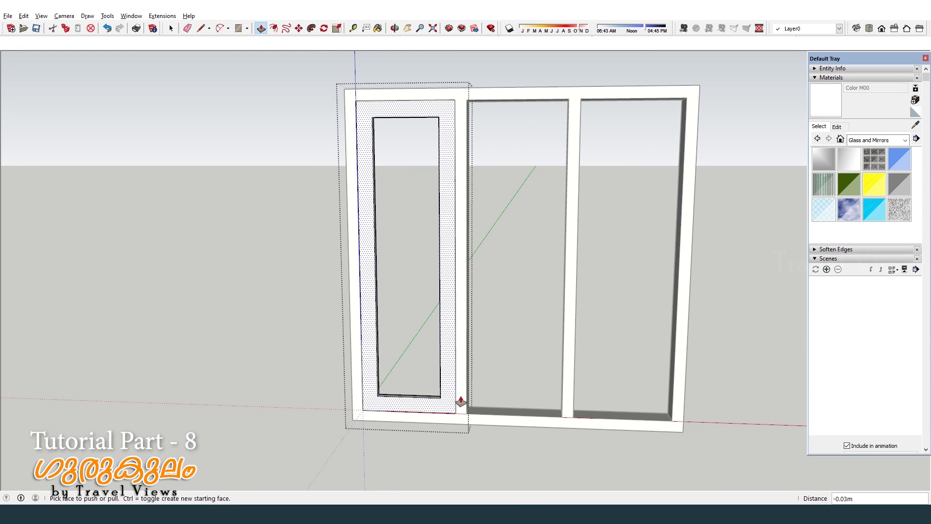
key("space")
Examine the upper edges and corners where the left sash meets the surrounding window frame
scroll(401, 108, "up", 5)
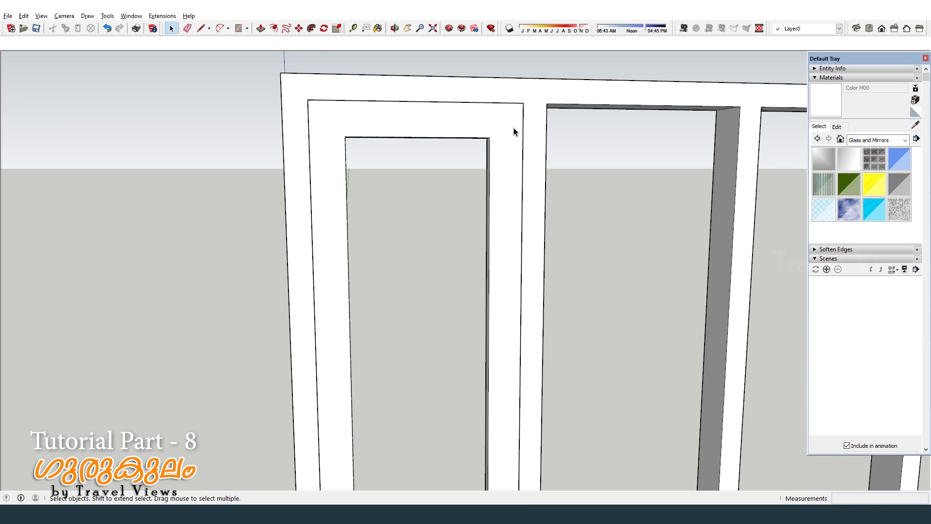
middle_click_drag(514, 132, 472, 127)
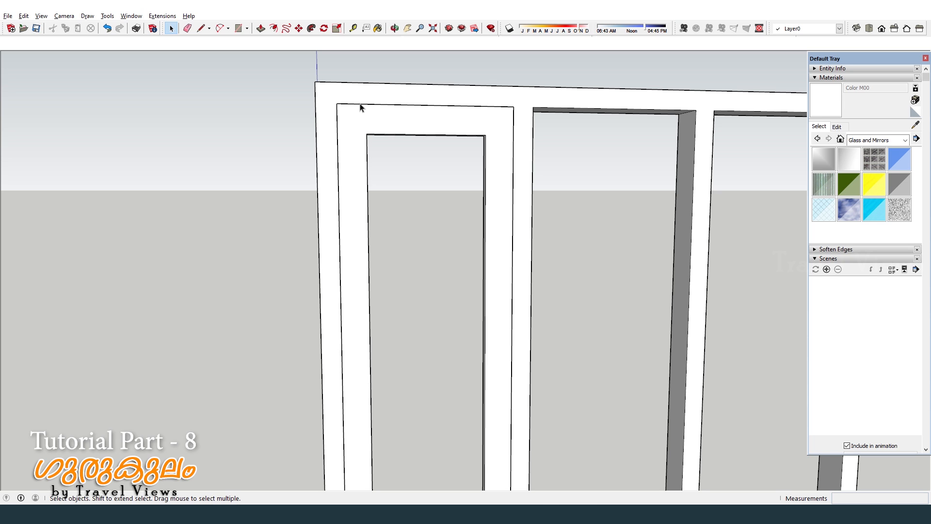
scroll(417, 127, "down", 3)
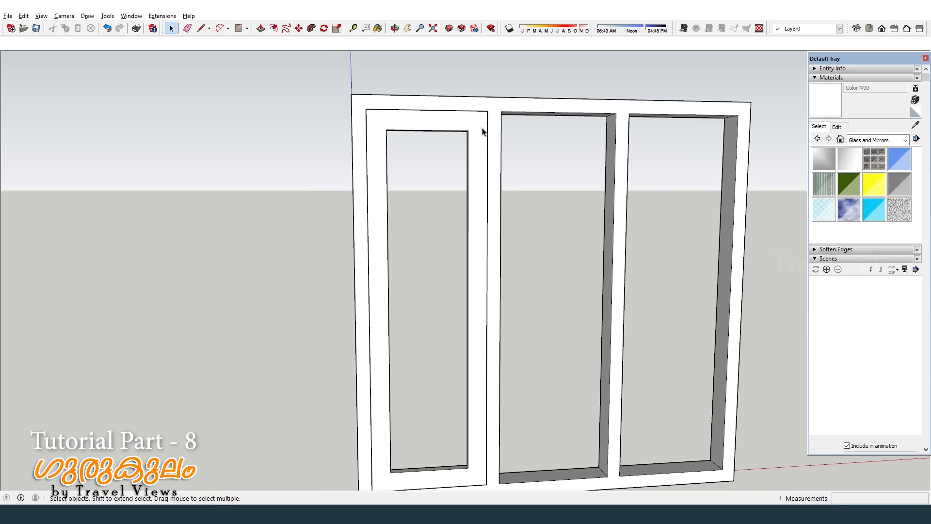
middle_click_drag(476, 129, 491, 123)
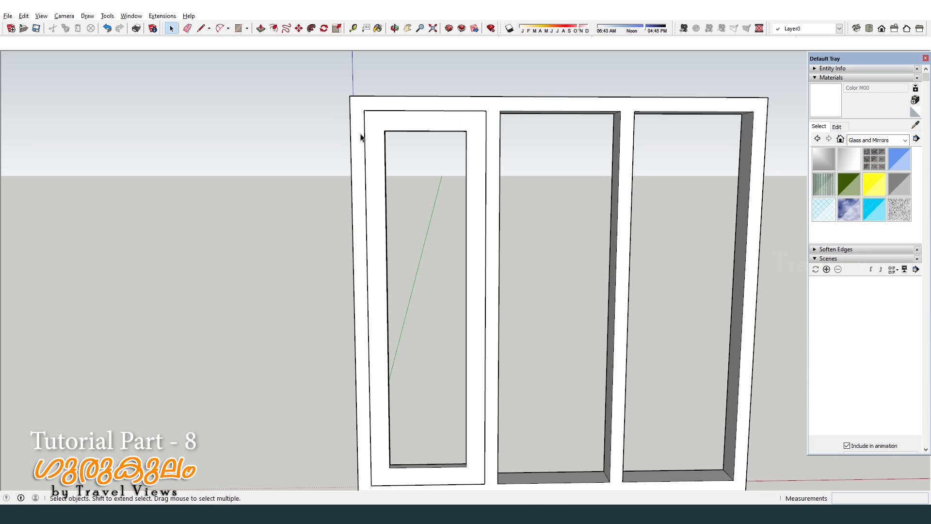
left_click_drag(393, 114, 406, 118)
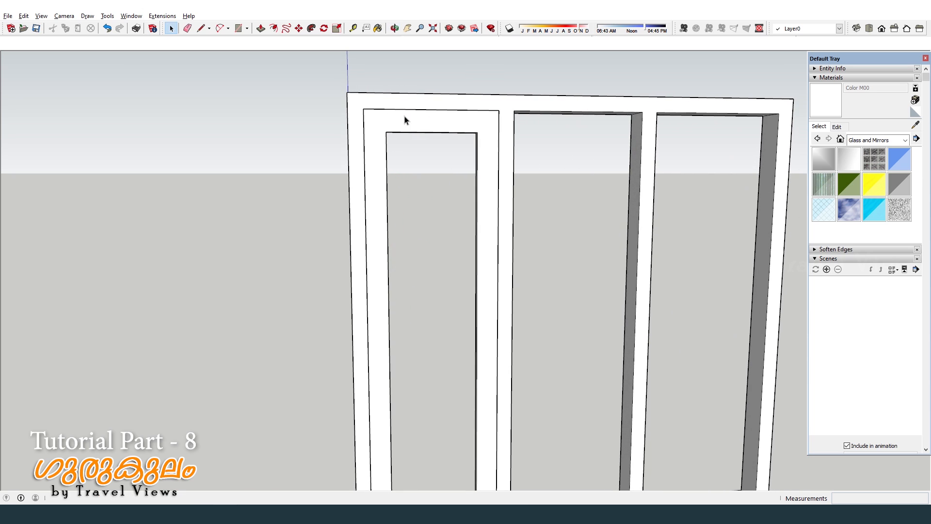
key("space")
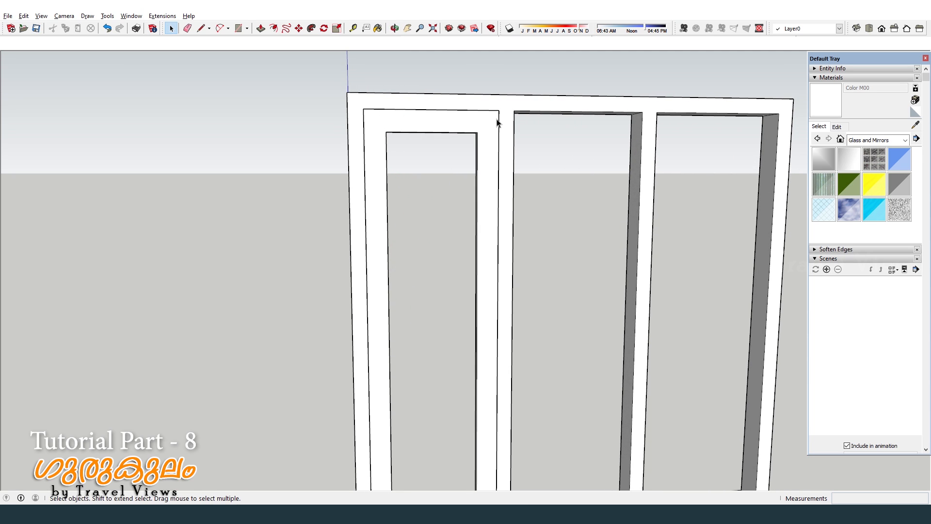
middle_click_drag(497, 123, 465, 117)
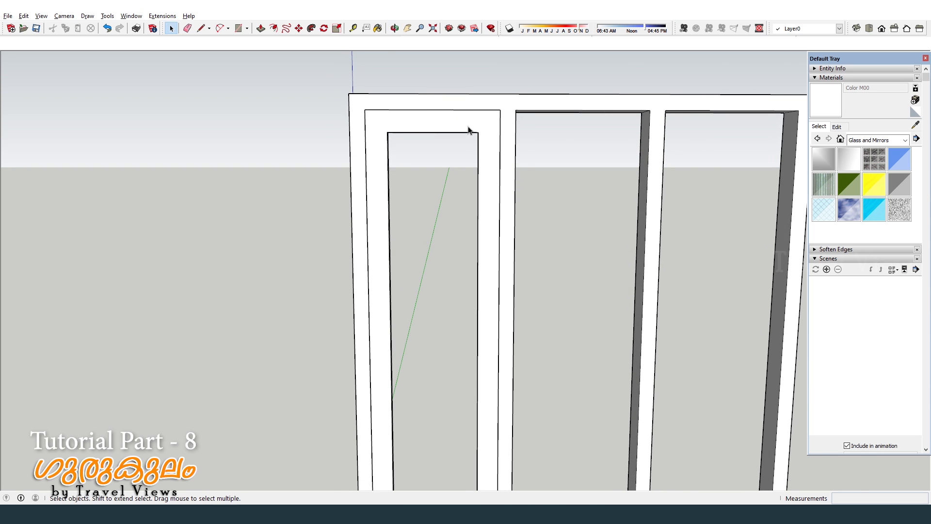
scroll(471, 127, "up", 1)
scroll(416, 129, "up", 2)
middle_click_drag(368, 116, 347, 100)
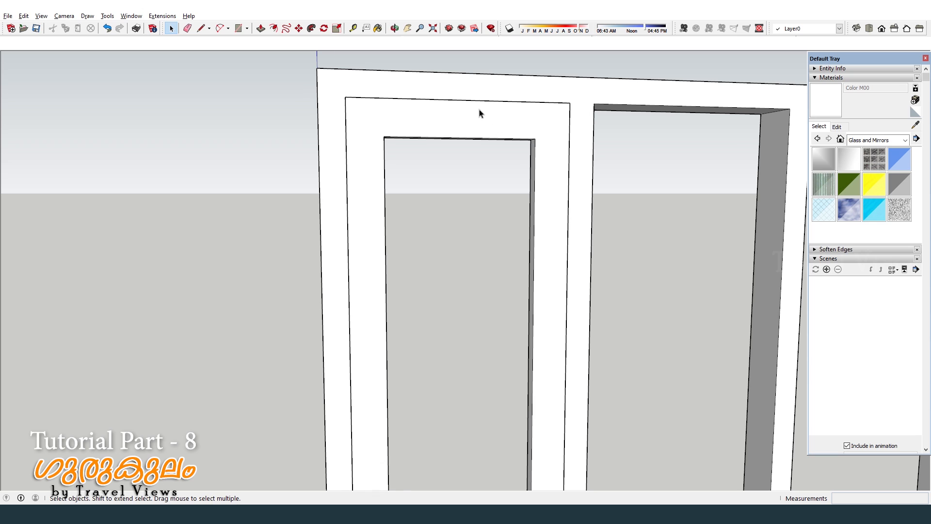
scroll(479, 113, "down", 1)
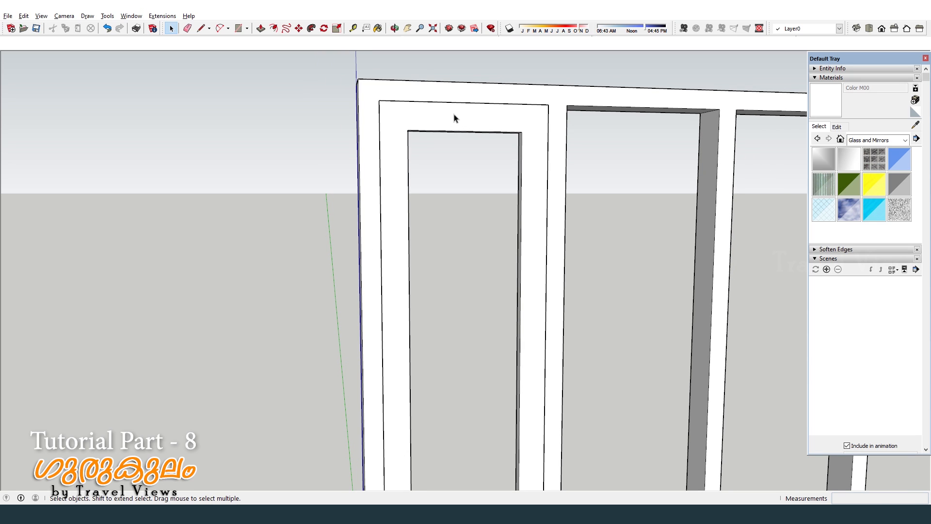
Open the left sash group for editing and offset the outer outline of its front face inward by 0.005 m
double_click(447, 119)
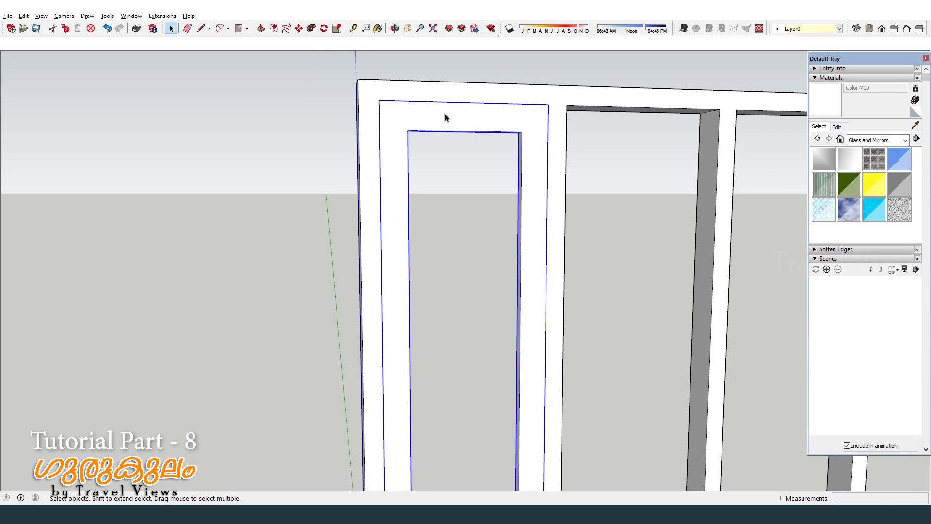
double_click(447, 118)
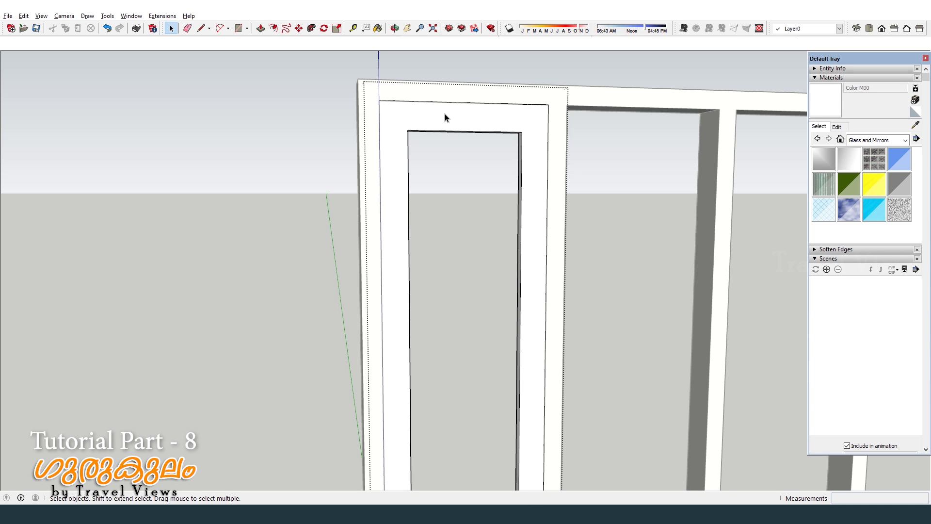
left_click(274, 28)
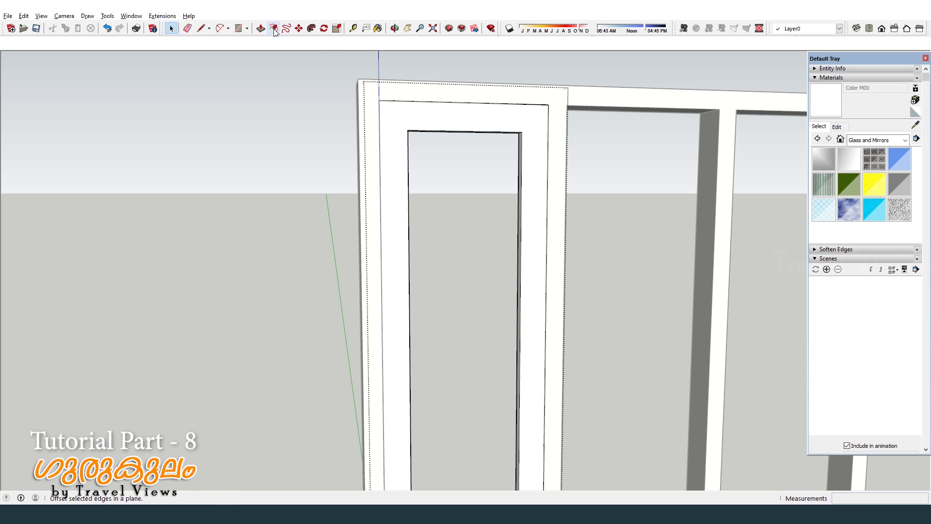
left_click(412, 107)
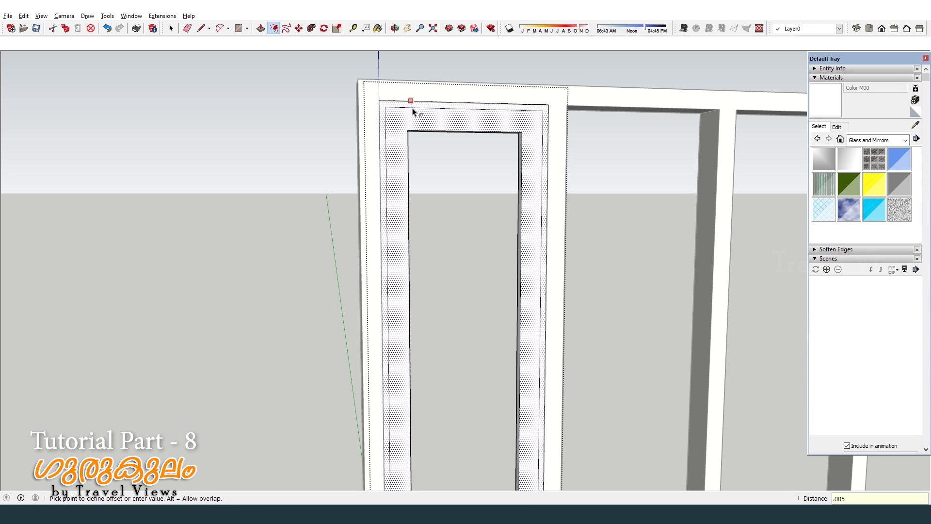
key("Return")
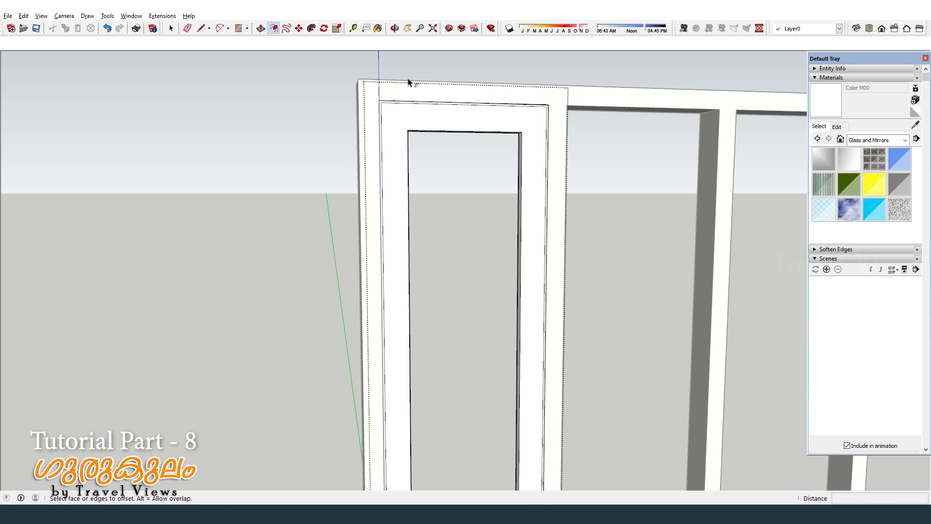
Push the narrow strip around the sash's outer edge back 0.02 m to form a groove, and leave the group
scroll(391, 95, "up", 3)
mouse_move(391, 96)
middle_mouse_down()
mouse_move(377, 116)
mouse_move(426, 126)
middle_mouse_up()
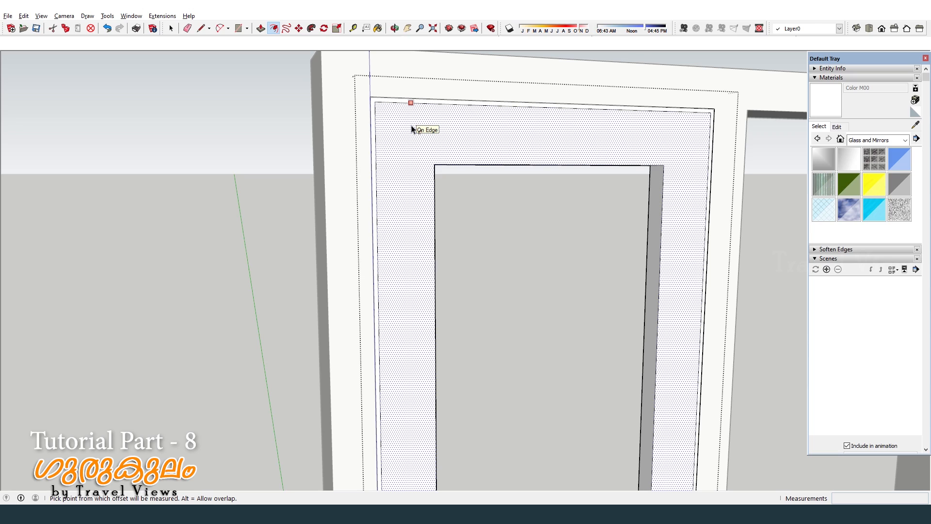
key("p")
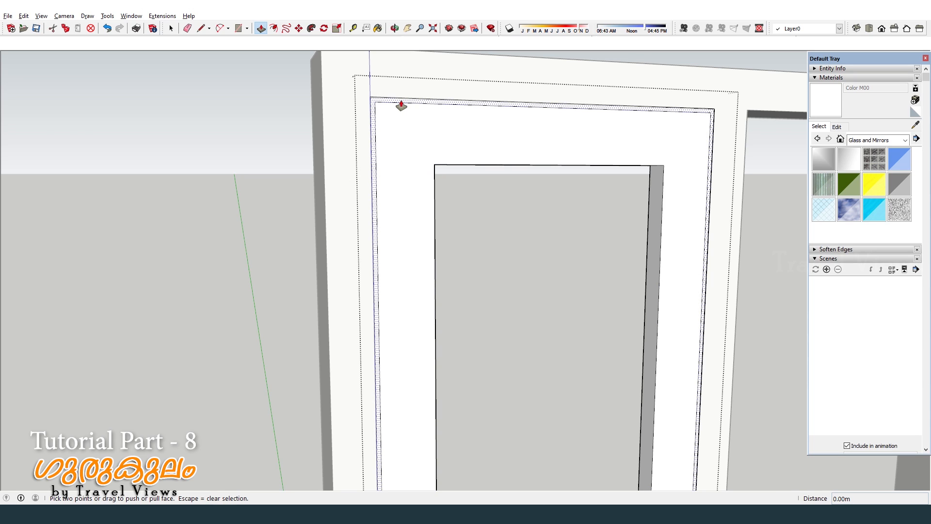
left_click(401, 105)
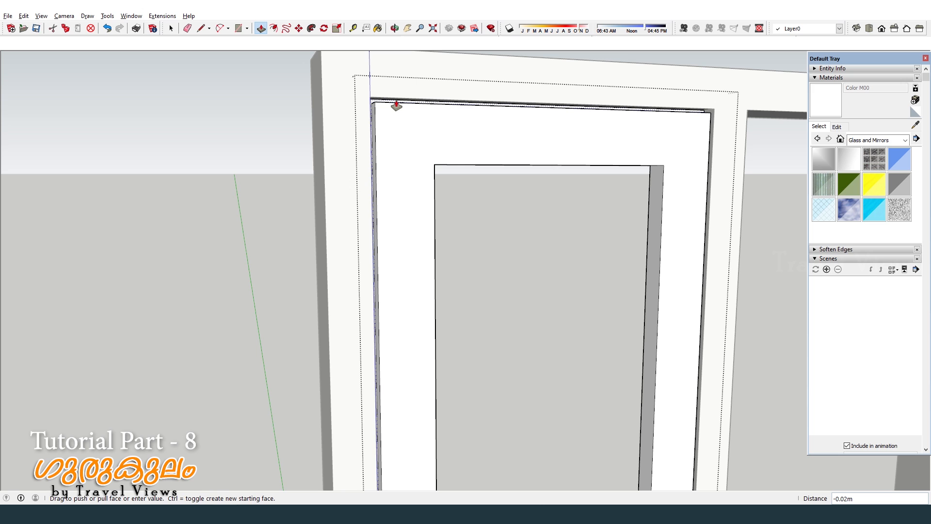
left_click(396, 104)
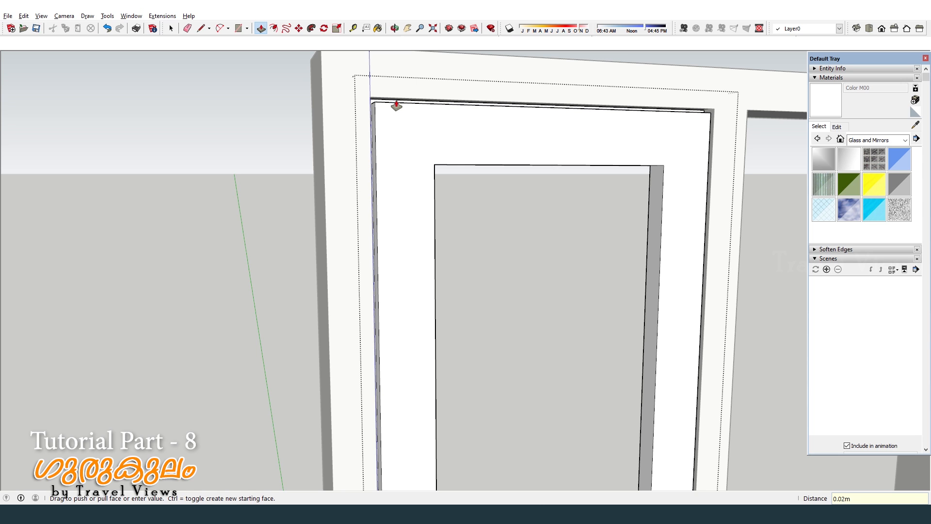
scroll(394, 104, "down", 5)
key("space")
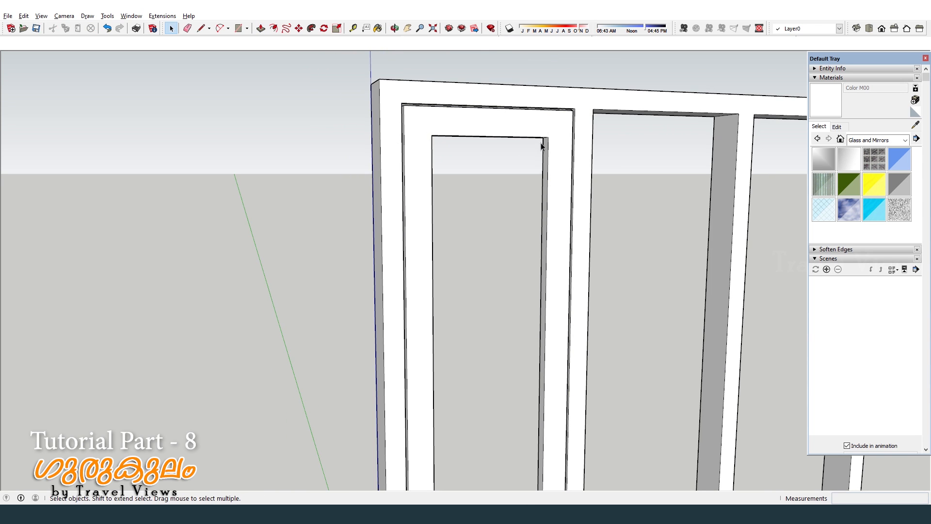
Examine the groove between the left sash and the window frame from several angles, at the upper and lower corners
mouse_move(542, 145)
middle_mouse_down()
mouse_move(407, 141)
mouse_move(576, 110)
mouse_move(560, 99)
mouse_move(551, 129)
mouse_move(619, 129)
mouse_move(582, 127)
middle_mouse_up()
scroll(558, 112, "up", 4)
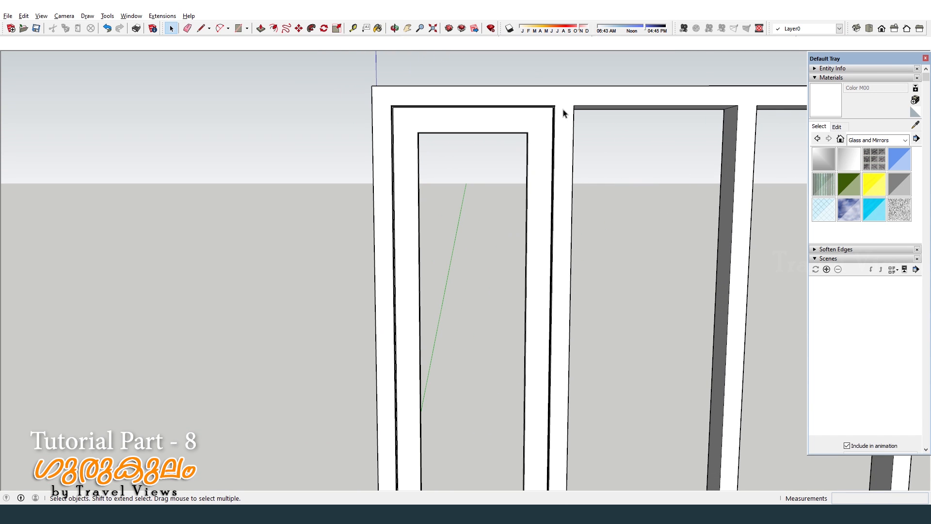
scroll(543, 102, "down", 2)
scroll(538, 101, "down", 3)
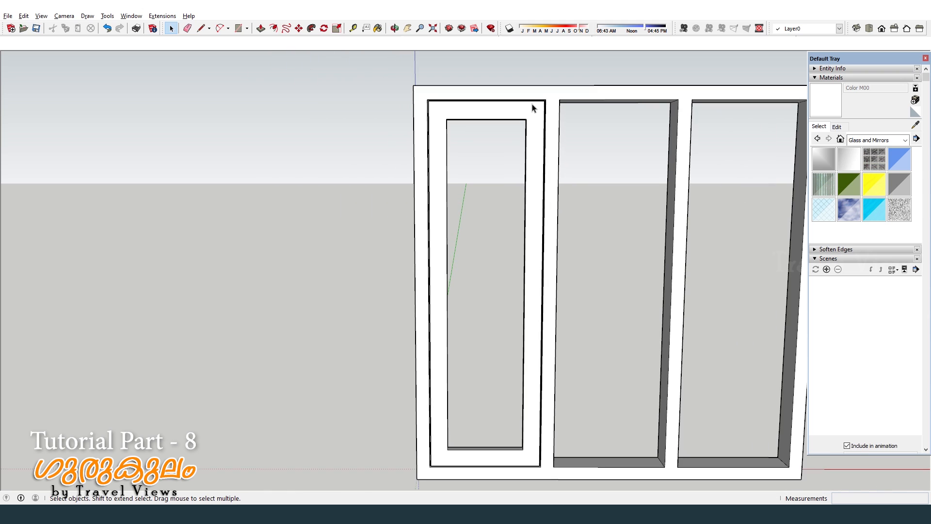
scroll(435, 129, "down", 2)
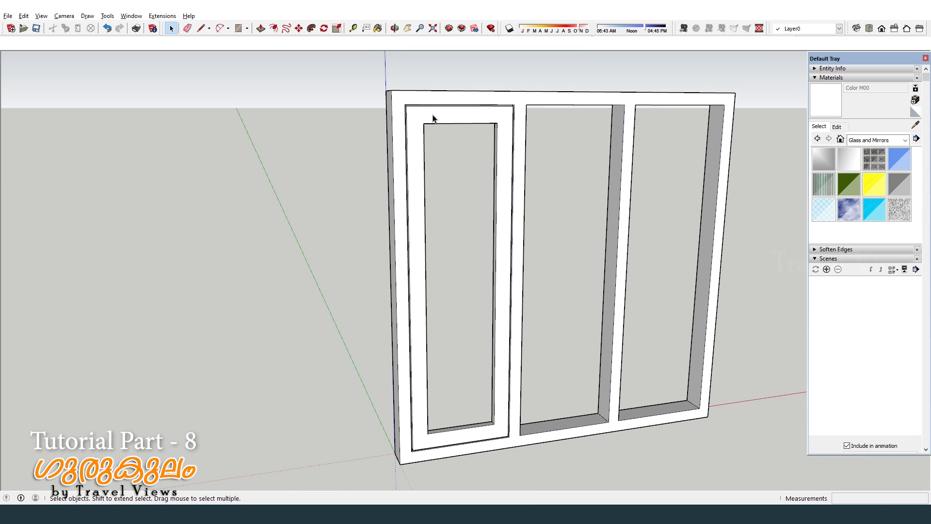
middle_click_drag(496, 127, 409, 104)
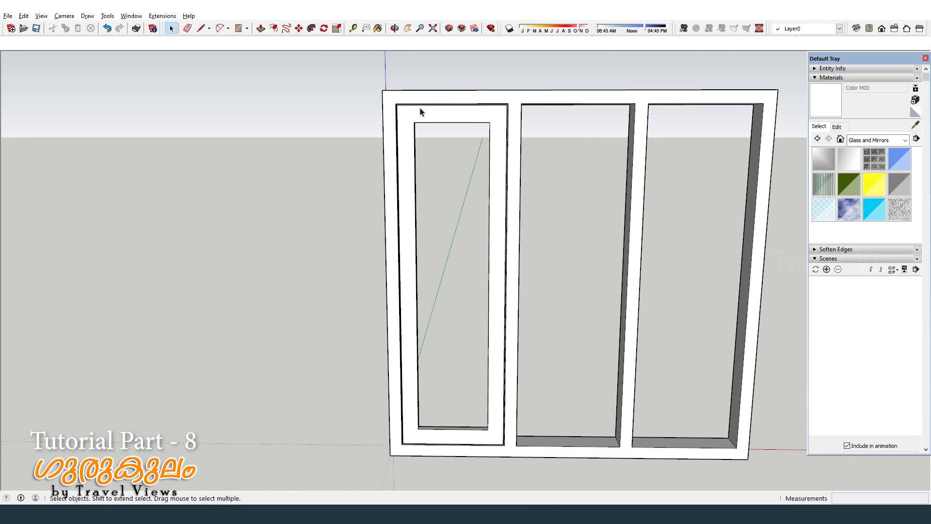
scroll(406, 107, "up", 3)
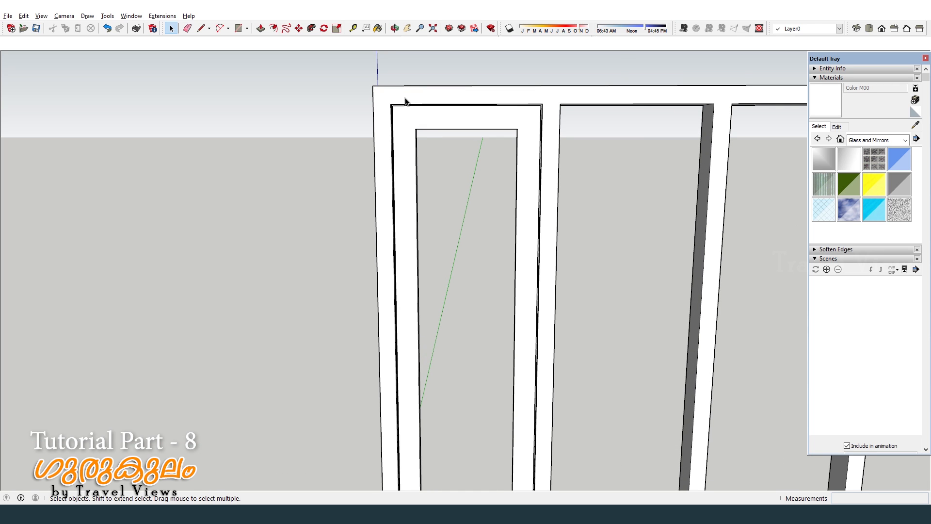
scroll(427, 116, "down", 2)
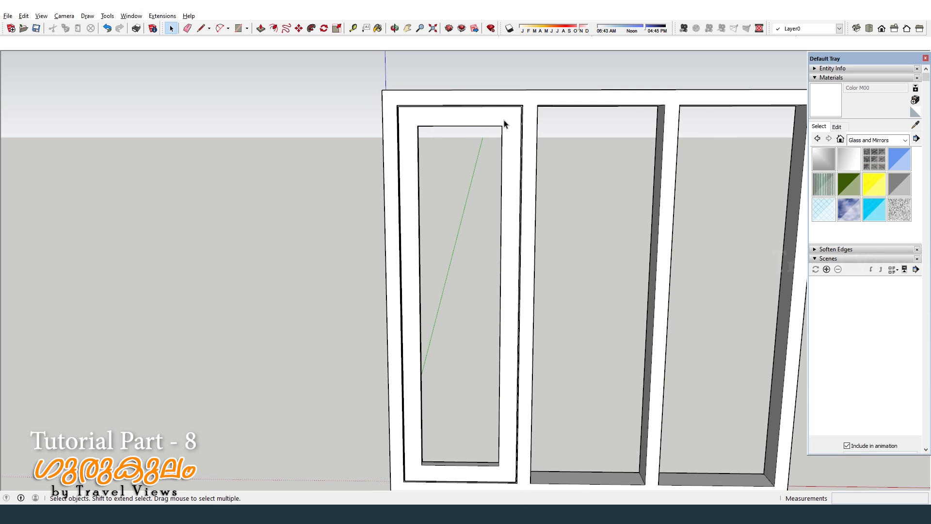
mouse_move(504, 124)
middle_mouse_down()
mouse_move(500, 107)
mouse_move(502, 118)
middle_mouse_up()
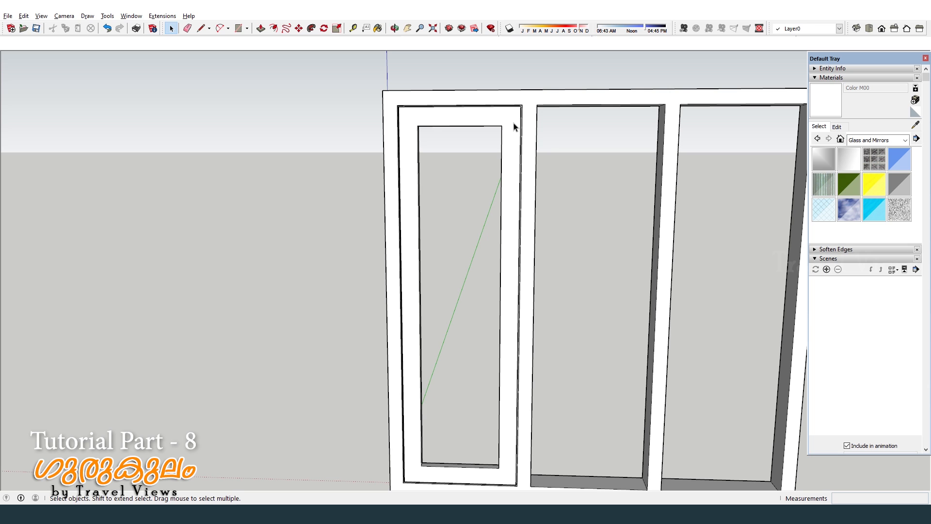
scroll(507, 126, "down", 5)
scroll(437, 385, "up", 2)
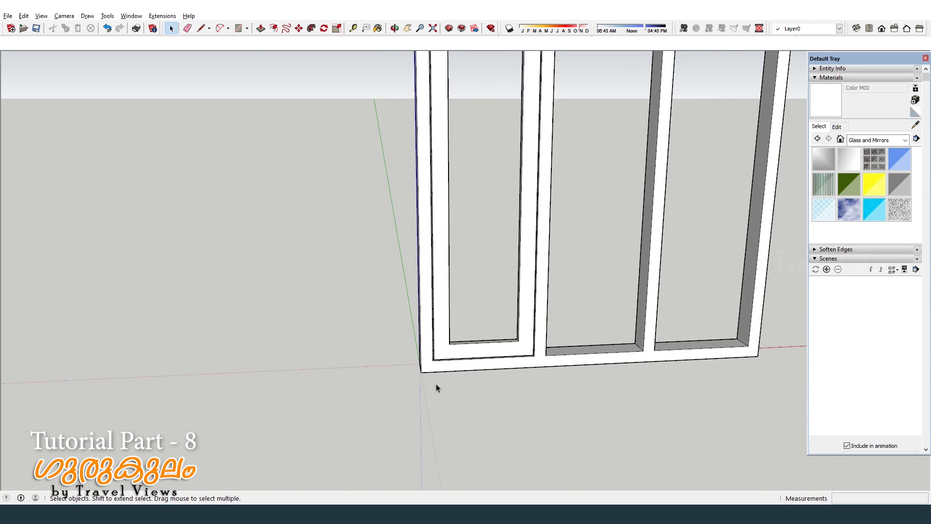
scroll(436, 384, "down", 1)
Draw a rectangle filling the left sash's inner opening from corner to corner and extrude it 0.01 m as a pane
middle_click_drag(436, 384, 435, 145)
key("r")
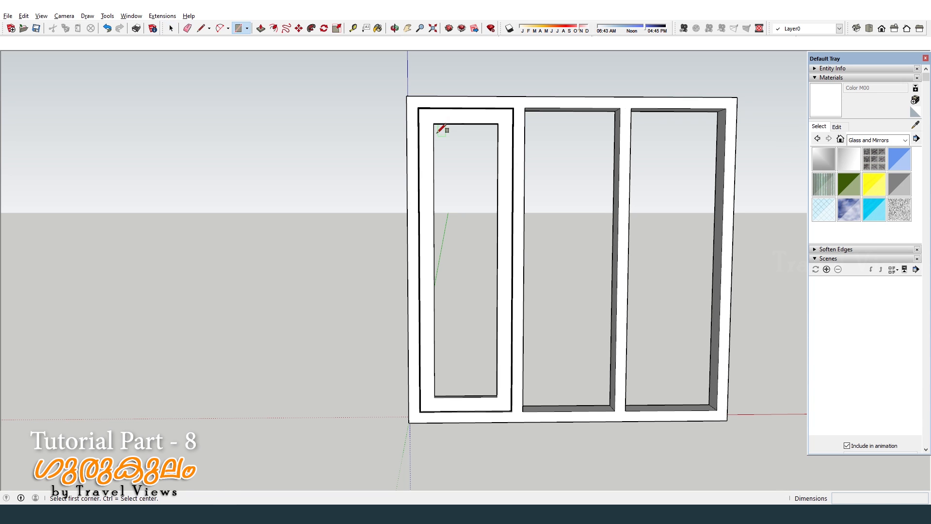
left_click(434, 123)
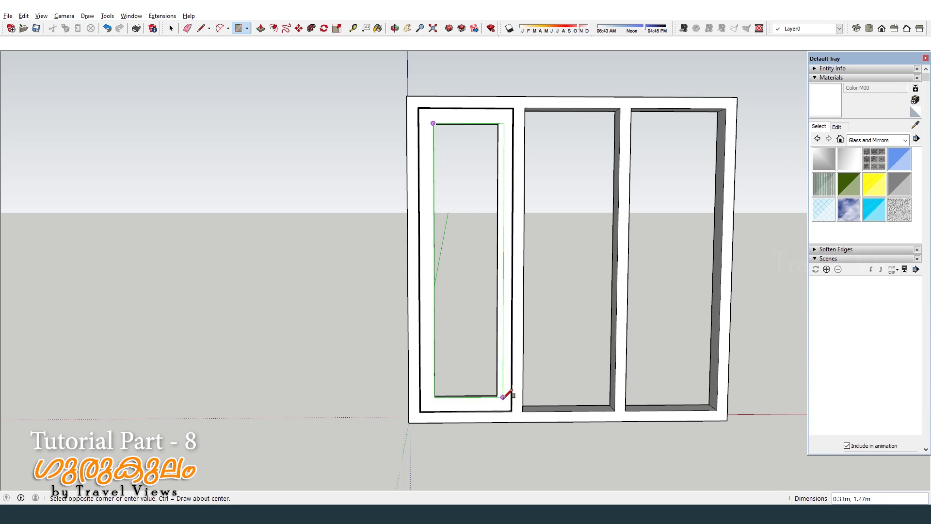
left_click(498, 397)
middle_click_drag(477, 342, 495, 192)
key("p")
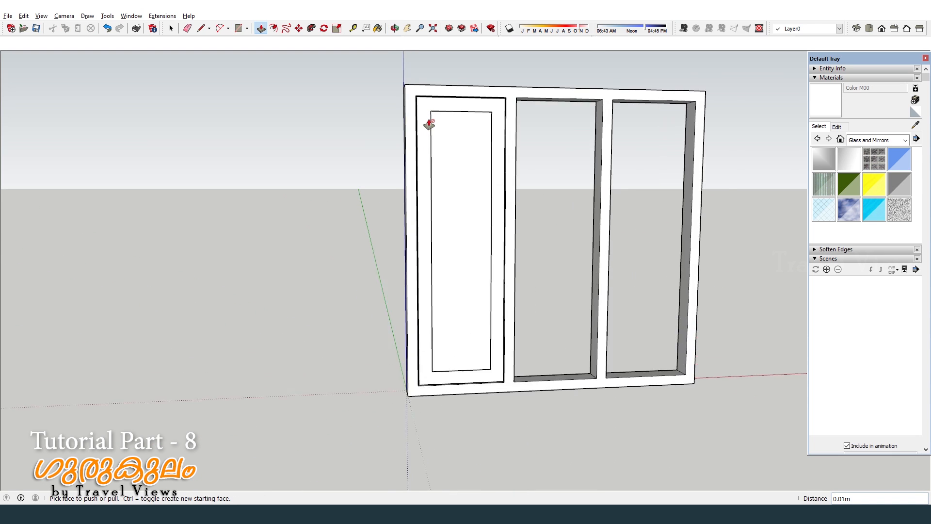
Select the whole pane inside the left sash and make it a group
left_click_drag(441, 131, 504, 401)
right_click(487, 353)
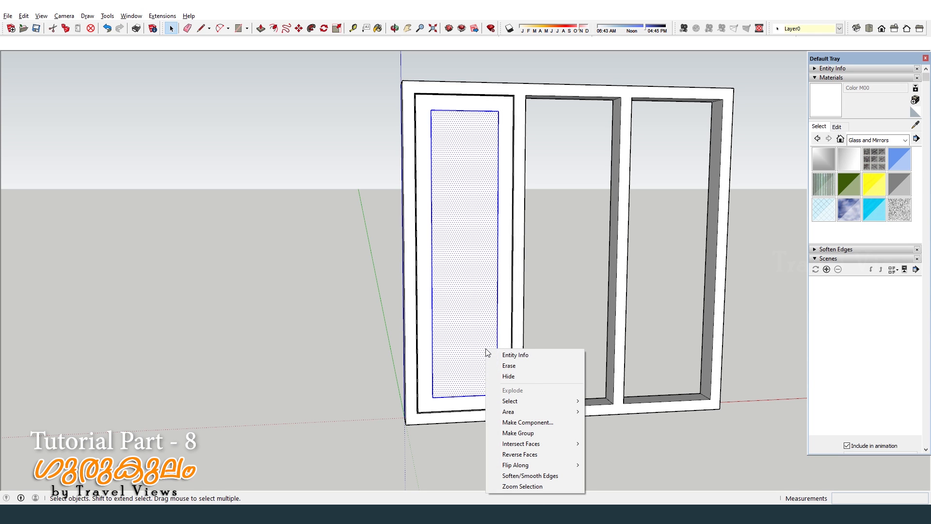
left_click(518, 433)
Paint the pane group with the Translucent Glass Gray material from the Glass and Mirrors collection
scroll(468, 247, "down", 2)
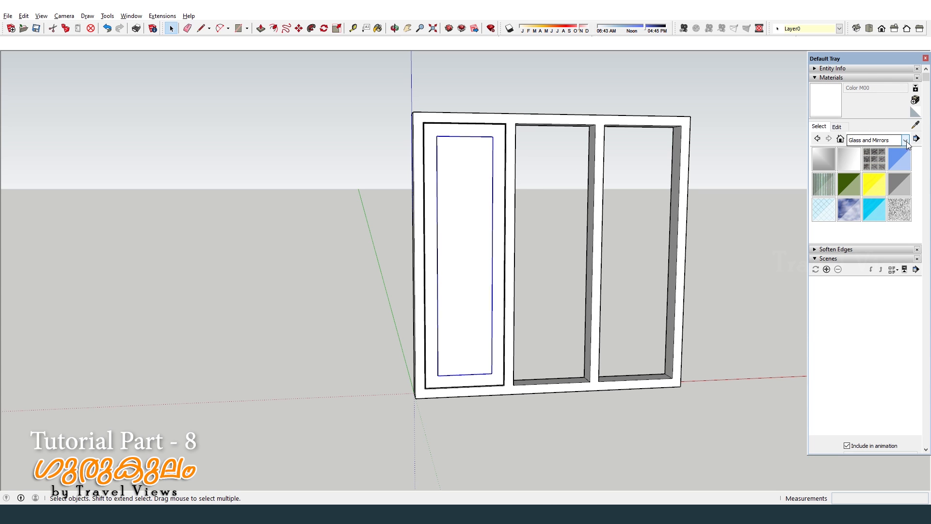
left_click(873, 139)
left_click(889, 190)
left_click(902, 185)
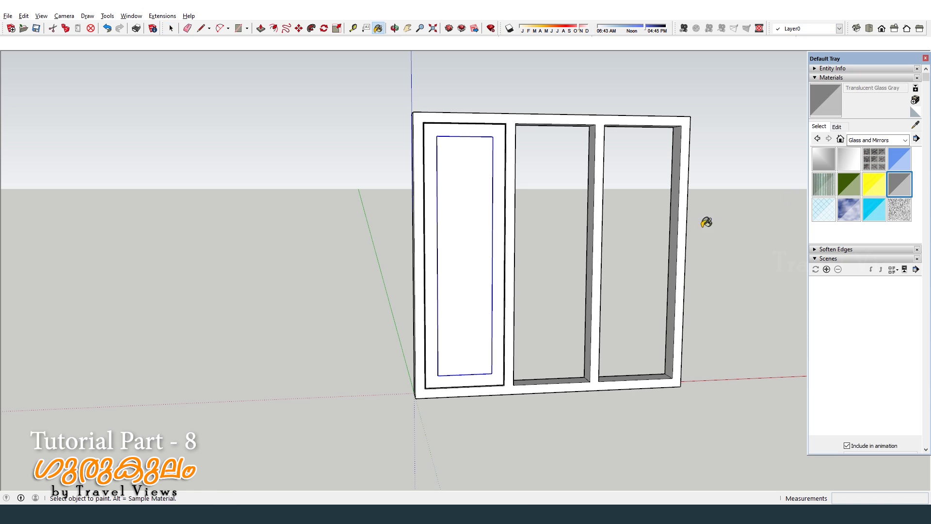
left_click(467, 189)
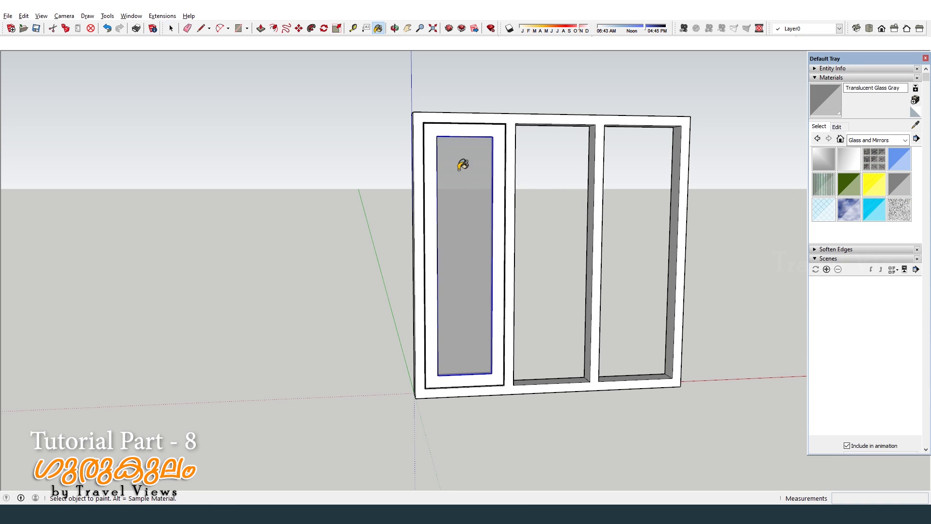
Move the glass pane back within the thickness of the left sash
middle_click_drag(467, 190, 750, 289)
scroll(555, 402, "up", 6)
scroll(546, 357, "up", 3)
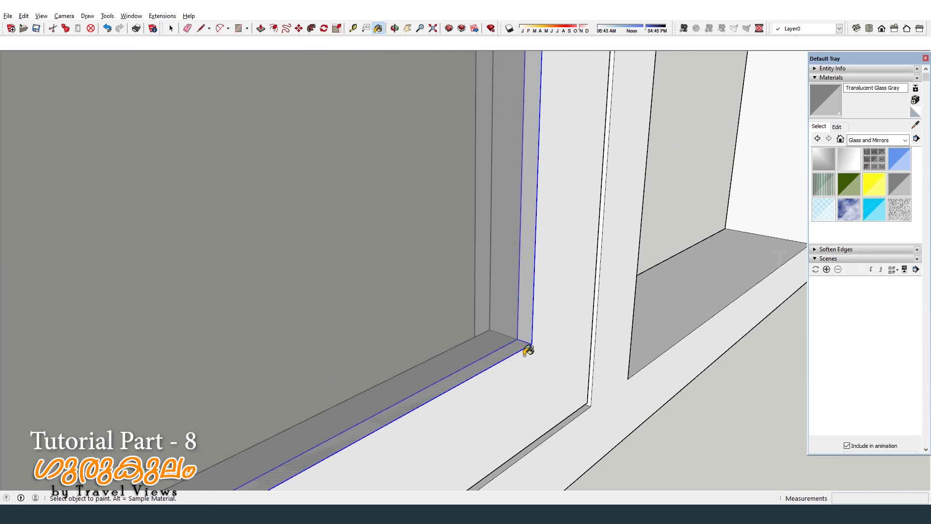
key("m")
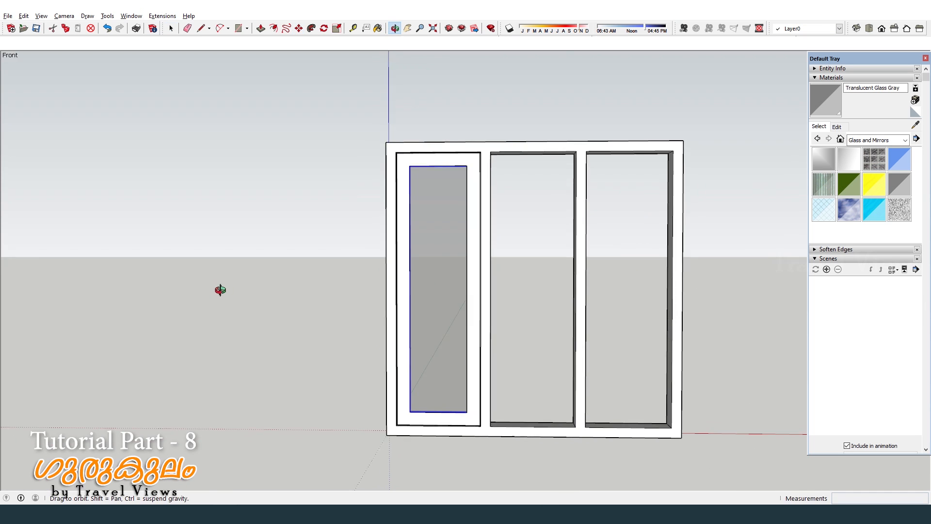
left_click_drag(222, 287, 368, 254)
left_click_drag(566, 290, 489, 273)
Select the glass pane together with the surrounding left sash and combine them into one group
key("space")
scroll(431, 186, "up", 3)
left_click(429, 176)
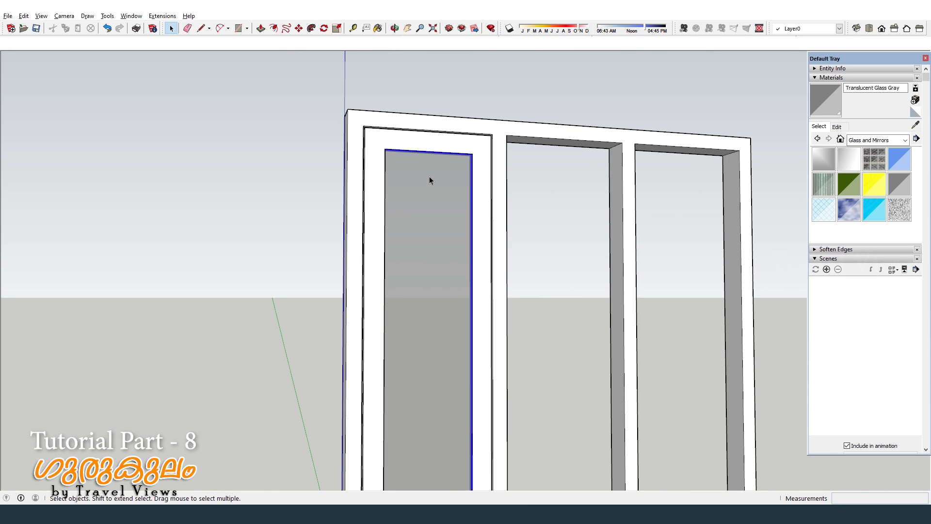
left_click(447, 149)
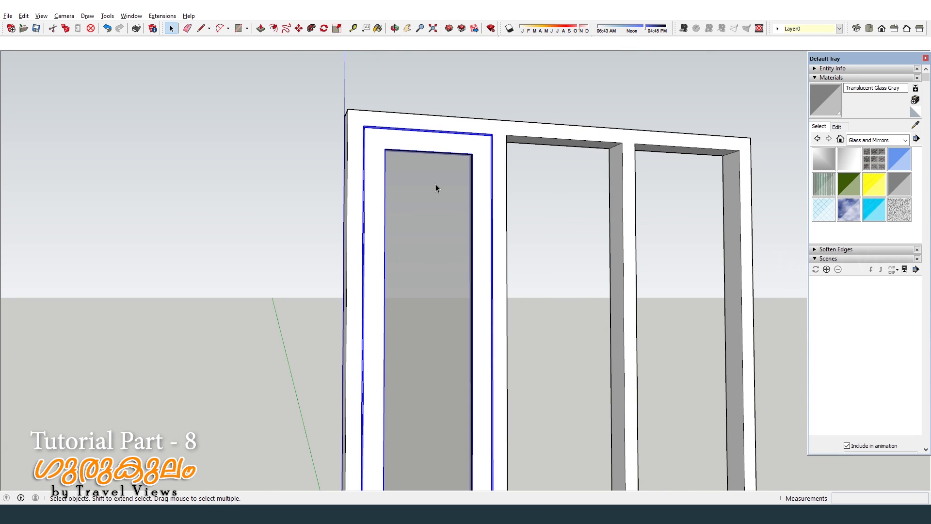
scroll(435, 188, "down", 4)
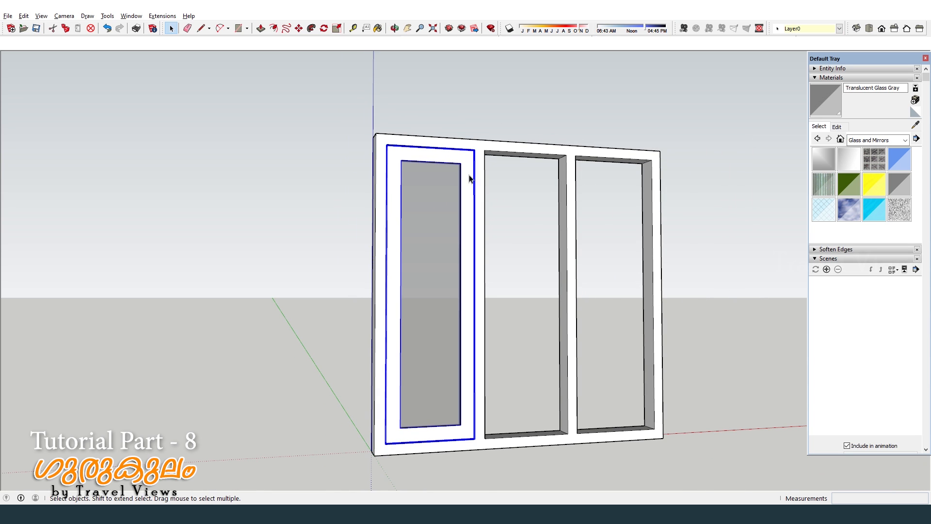
scroll(468, 177, "up", 2)
right_click(437, 175)
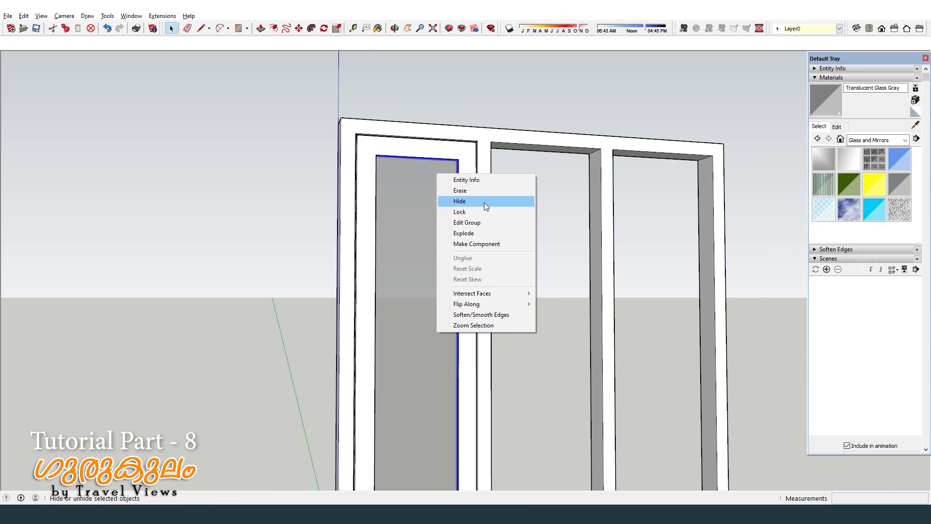
right_click(378, 162)
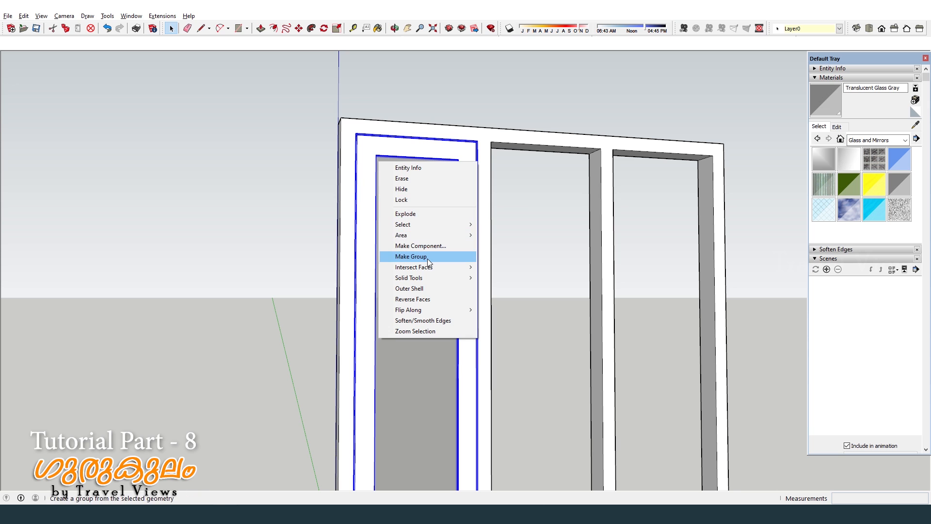
left_click(410, 257)
Copy the glazed sash group from the left opening into the middle opening, aligning its lower corner with the frame's inner corner
scroll(426, 259, "down", 3)
scroll(378, 296, "up", 4)
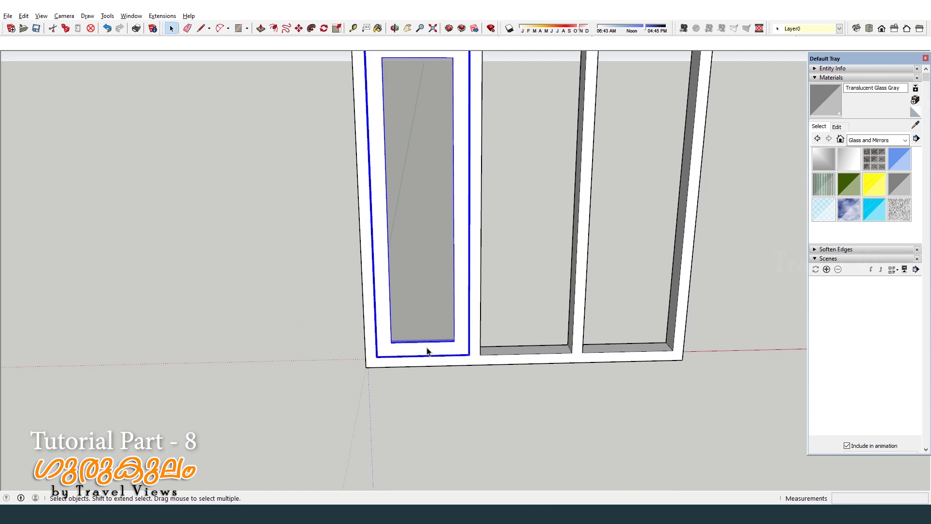
scroll(453, 351, "up", 2)
middle_click_drag(475, 380, 469, 365)
scroll(469, 365, "up", 2)
scroll(452, 347, "down", 2)
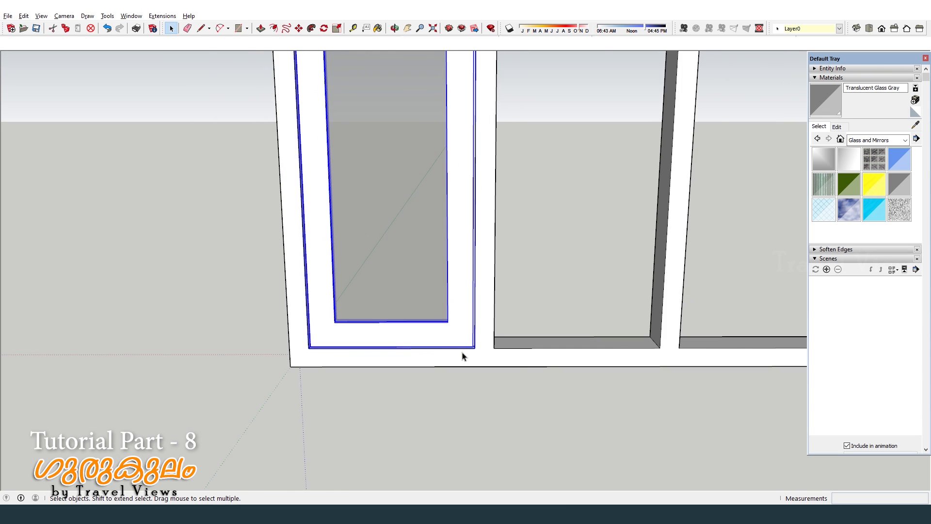
scroll(463, 357, "up", 1)
key("m")
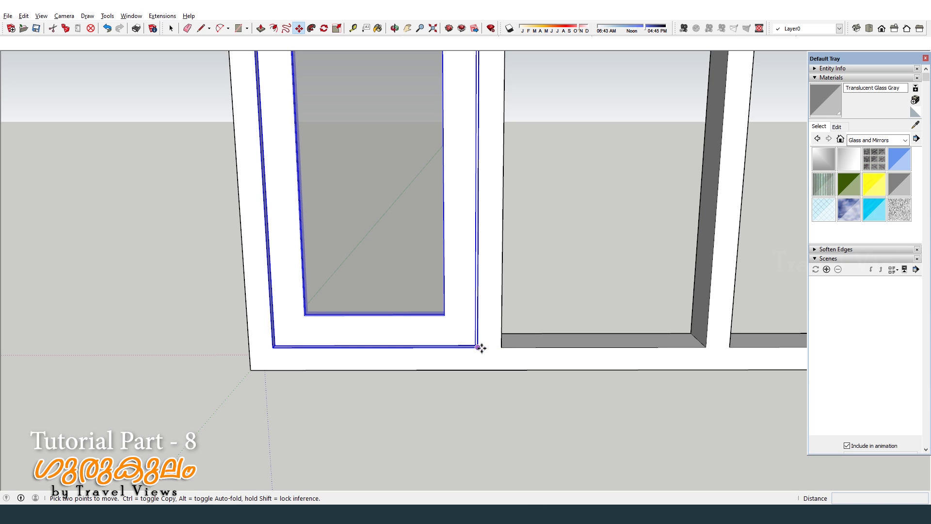
scroll(477, 347, "up", 3)
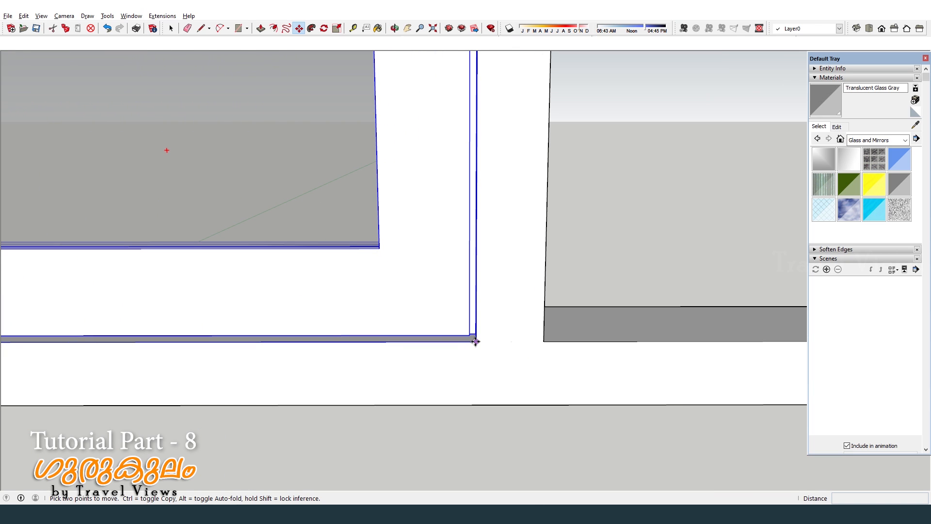
scroll(474, 339, "down", 4)
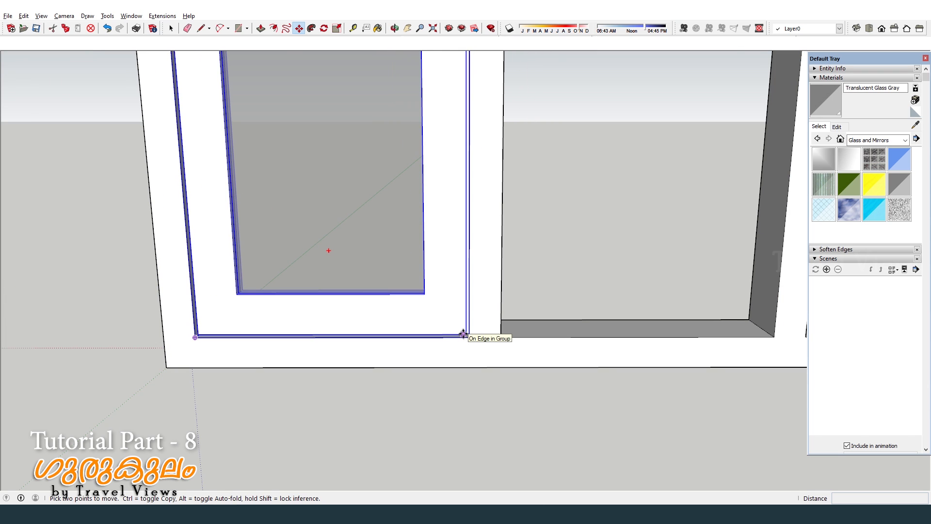
scroll(490, 356, "down", 3)
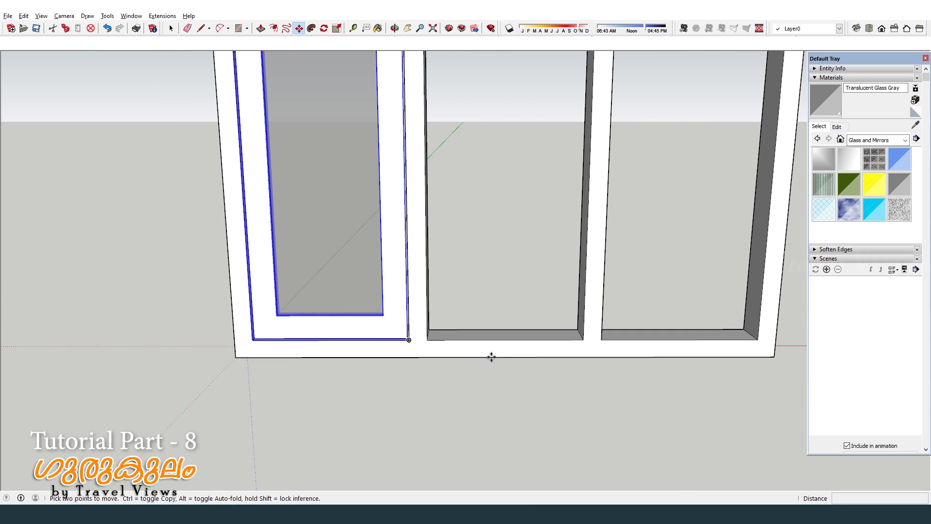
scroll(607, 345, "up", 1)
scroll(412, 349, "up", 3)
scroll(359, 329, "up", 2)
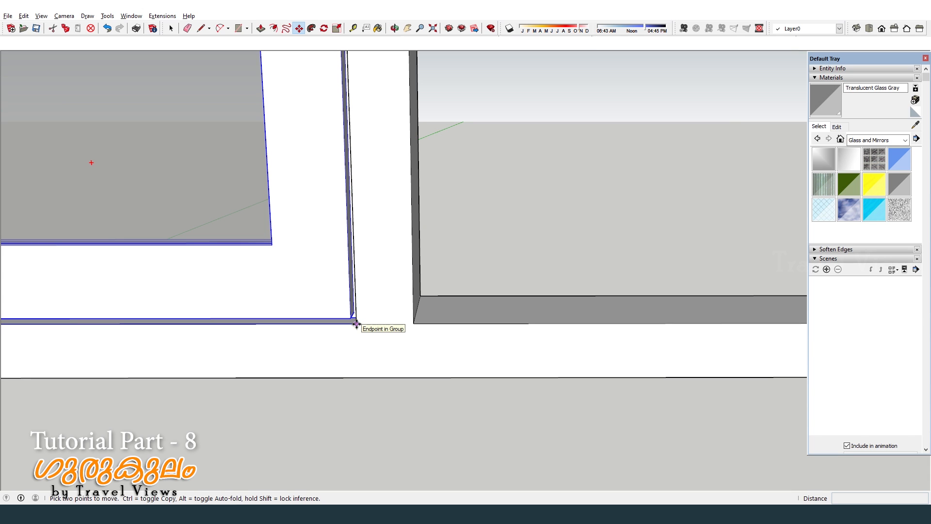
left_click(356, 324)
key("ctrl")
scroll(336, 285, "down", 5)
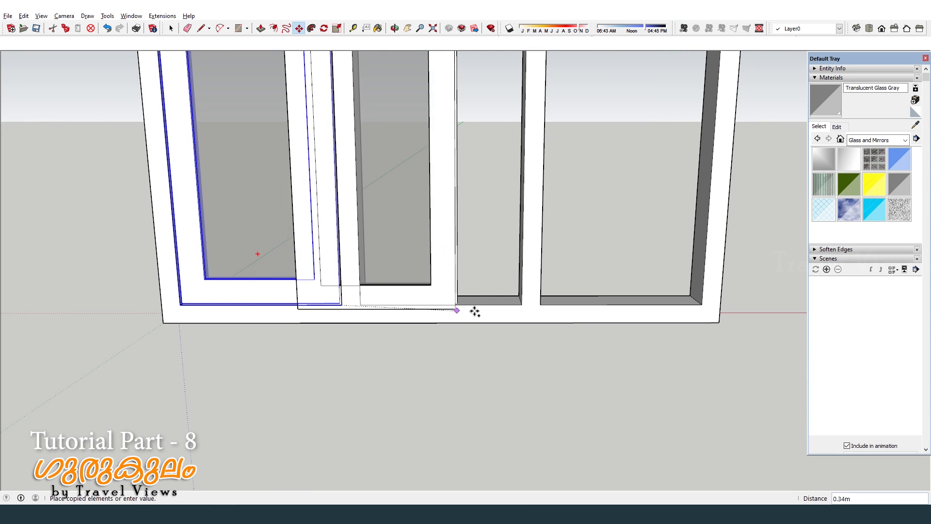
left_click(521, 305)
Copy the middle glazed sash into the right opening, aligning its lower corner with the frame's inner corner
scroll(521, 303, "up", 4)
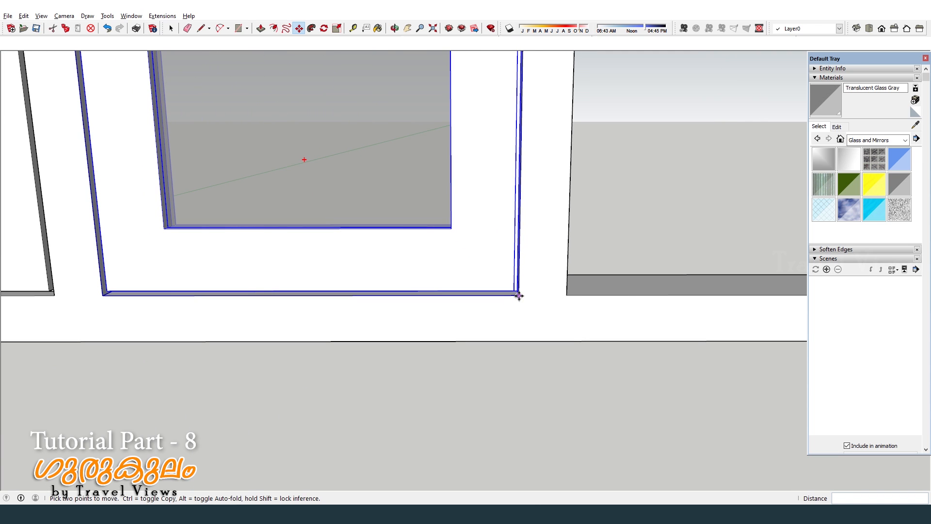
scroll(519, 296, "up", 3)
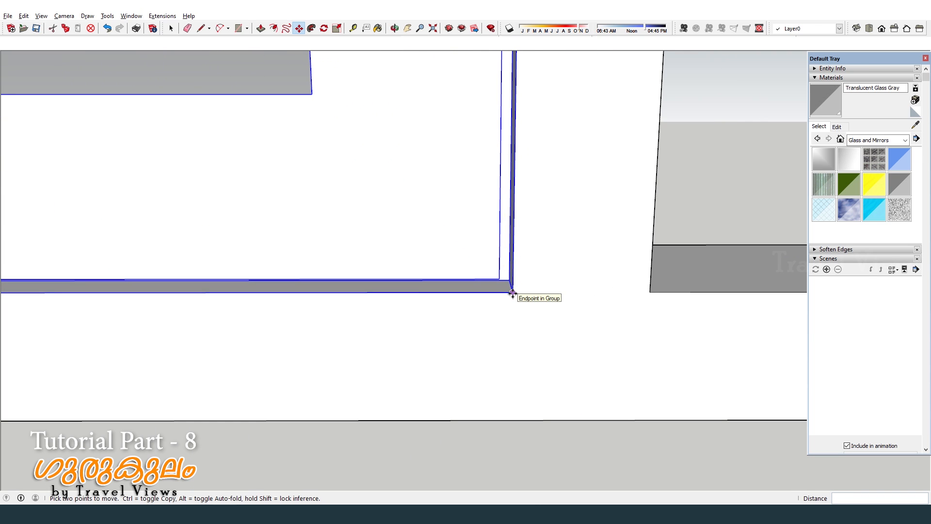
left_click(513, 294)
scroll(512, 296, "down", 5)
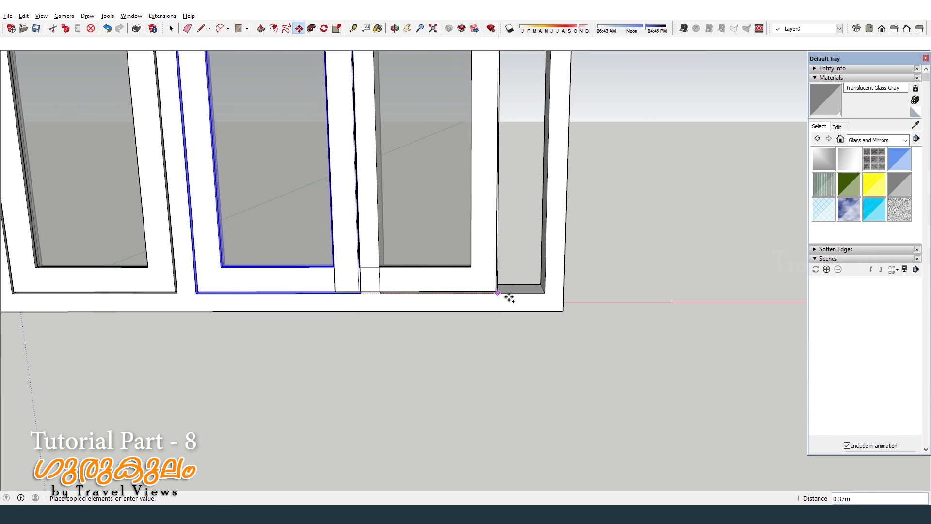
scroll(514, 296, "up", 3)
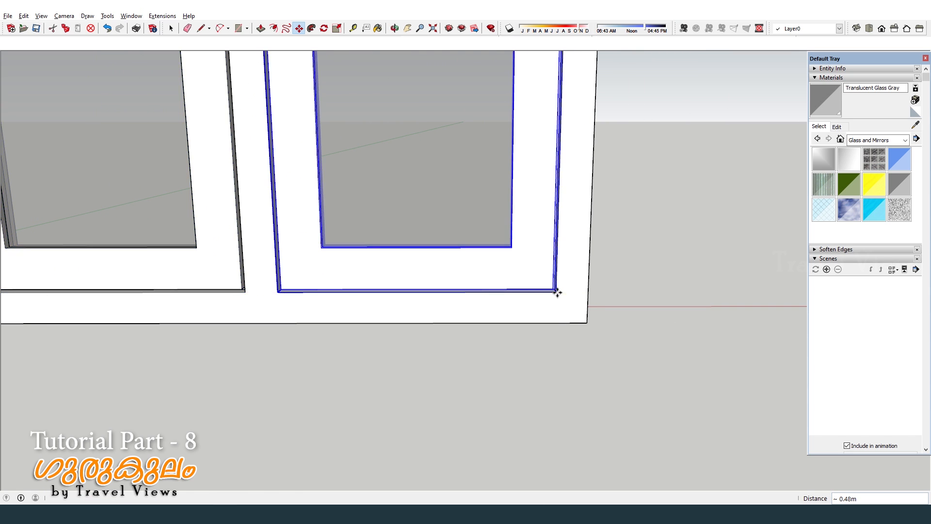
left_click(557, 292)
Move the black grille group into the first opening on the back side of the window
scroll(605, 343, "down", 10)
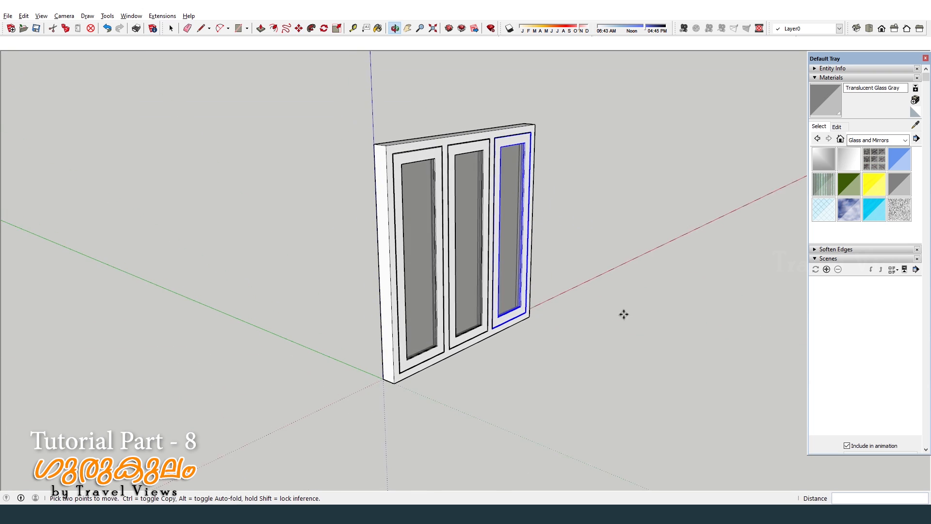
middle_click_drag(623, 314, 325, 229)
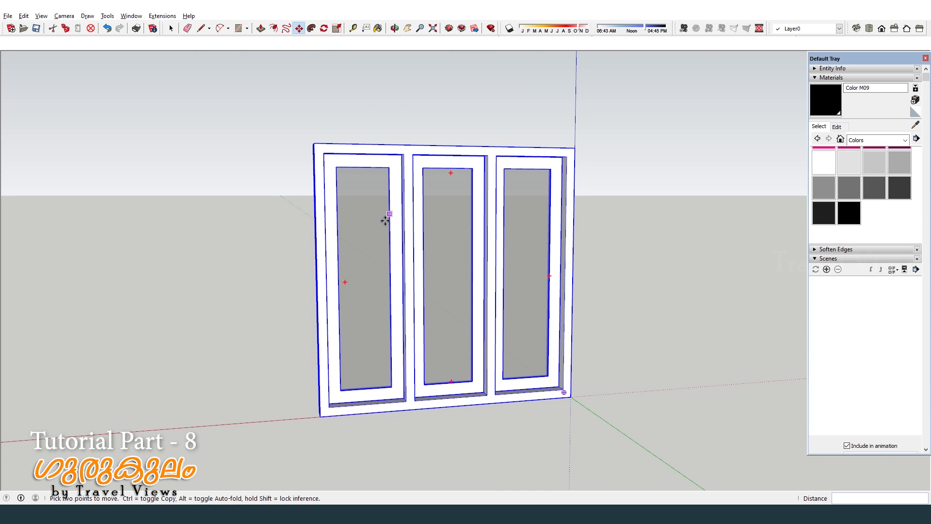
scroll(415, 268, "up", 1)
middle_click_drag(415, 268, 412, 308)
scroll(307, 267, "down", 5)
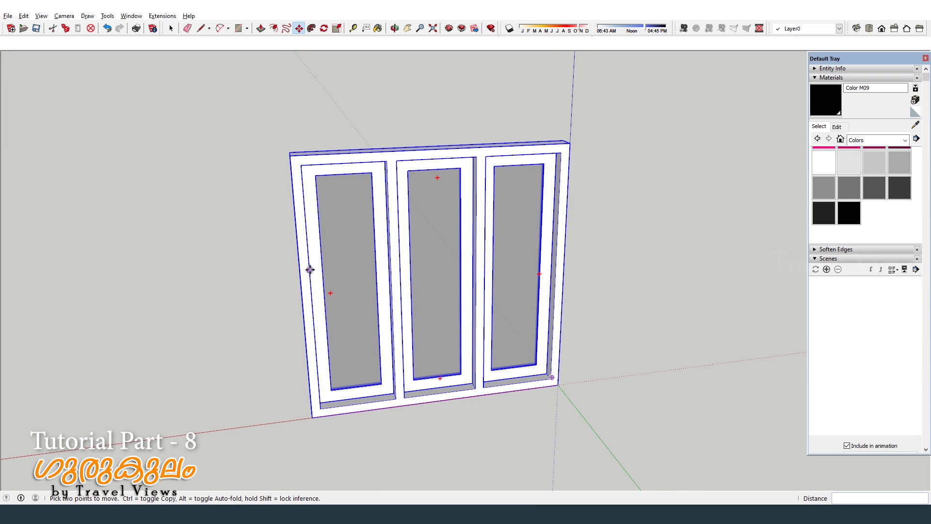
scroll(299, 265, "down", 2)
scroll(681, 257, "up", 6)
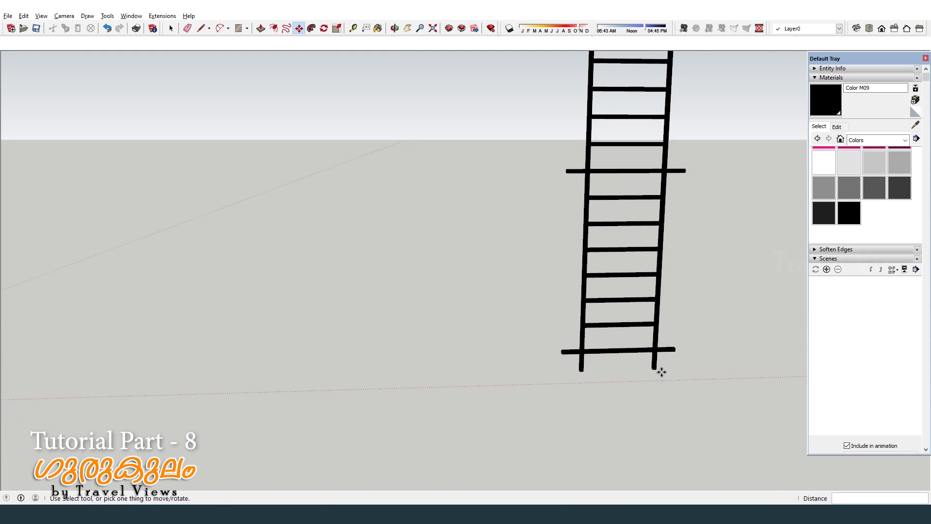
left_click(657, 370)
scroll(726, 304, "down", 7)
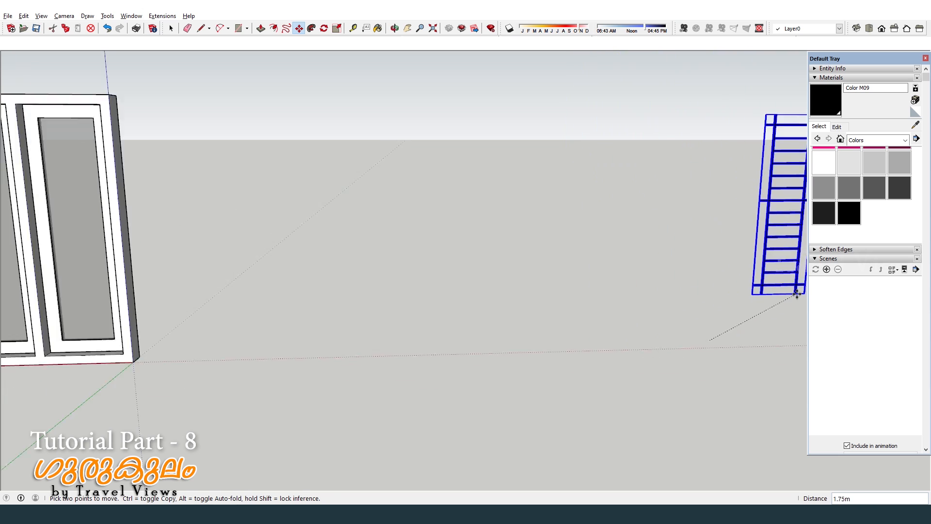
scroll(400, 335, "up", 3)
left_click(418, 337)
scroll(418, 336, "up", 5)
middle_click_drag(388, 364, 326, 422)
scroll(341, 380, "up", 2)
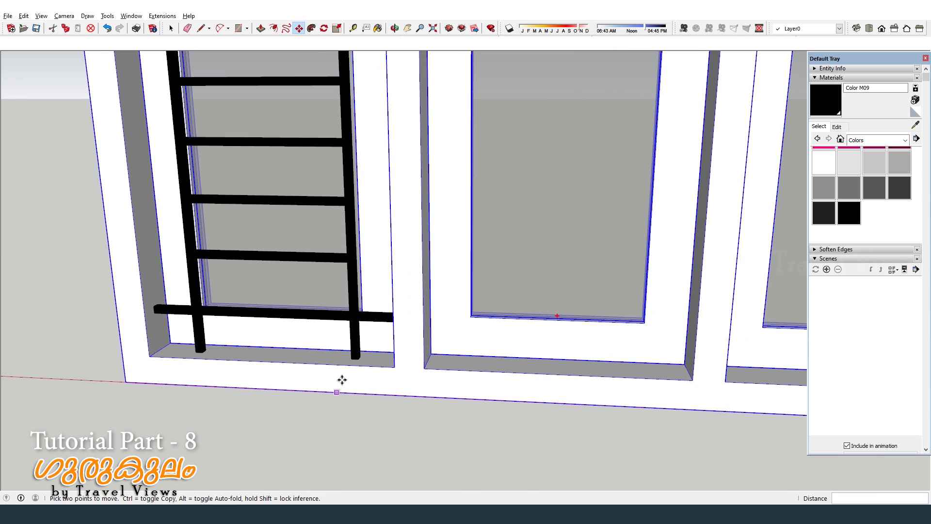
scroll(358, 364, "up", 1)
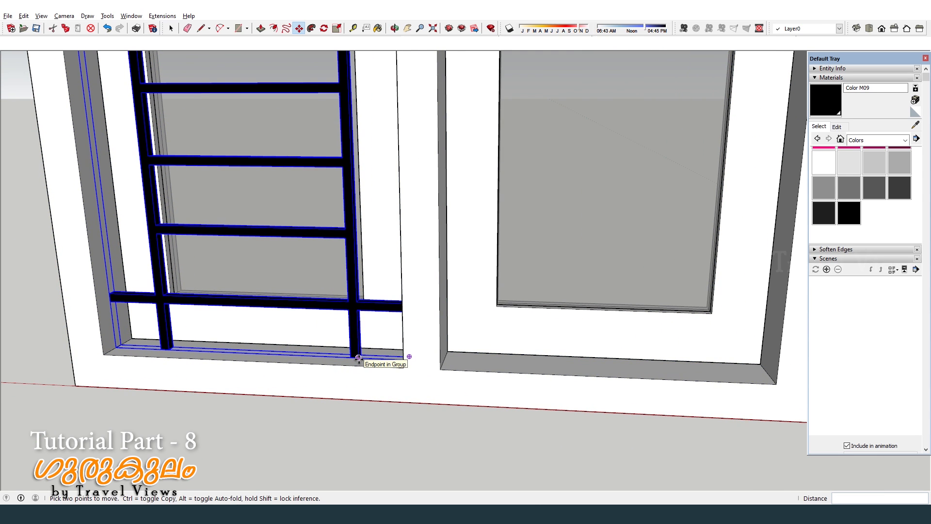
key("Escape")
key("ctrl")
left_click(359, 358)
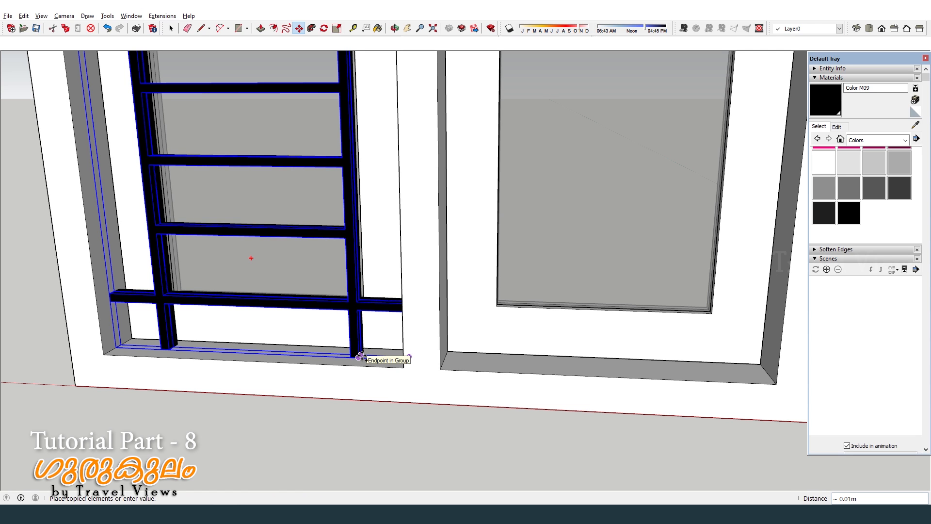
key("Escape")
Copy the black grille by its endpoint into the middle opening and from there into the remaining opening
middle_click_drag(410, 357, 525, 373)
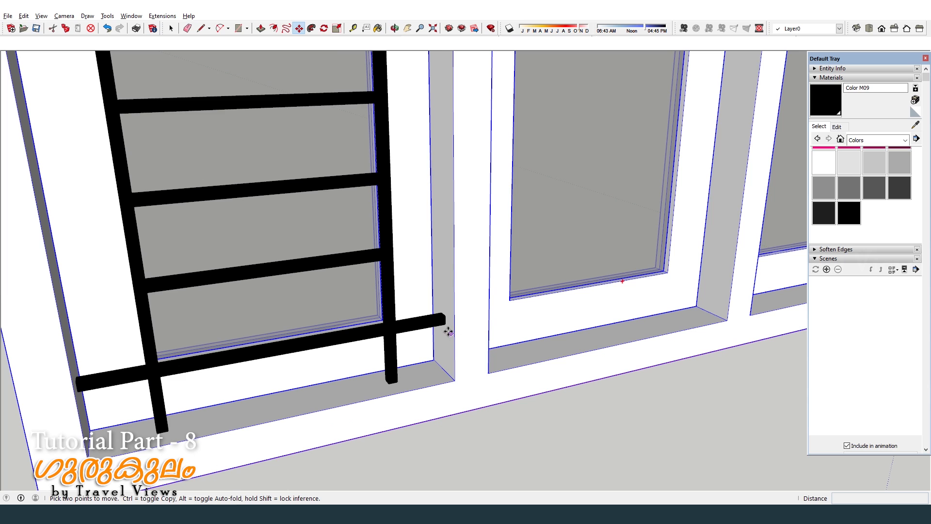
key("ctrl")
left_click(445, 325)
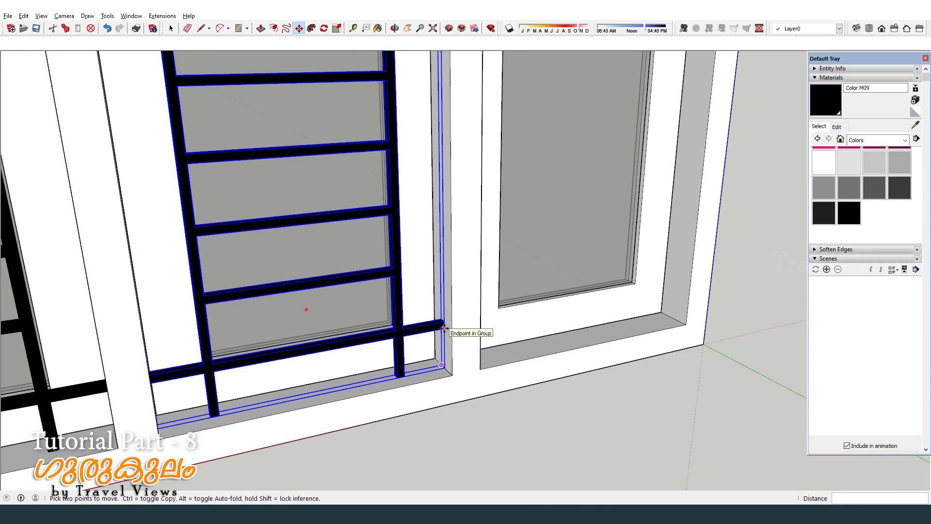
key("ctrl")
left_click(444, 328)
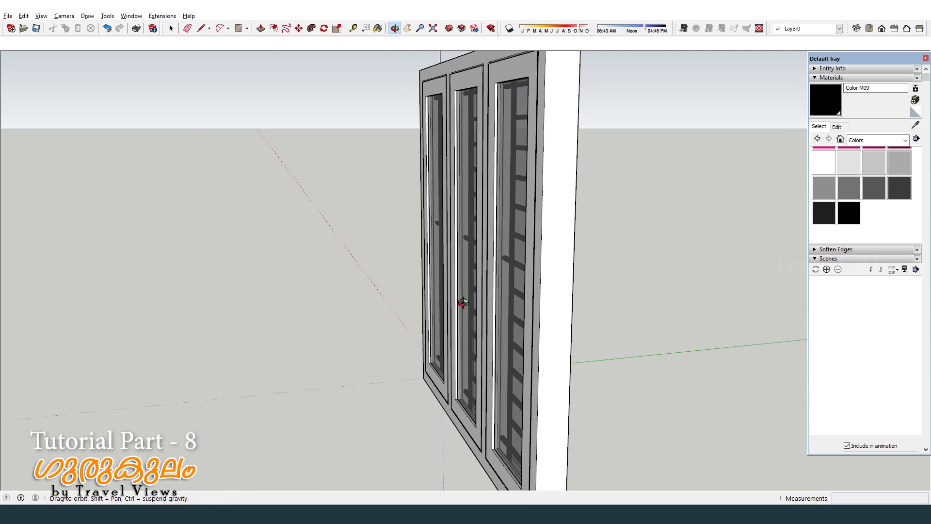
Paint the window frame and sashes with the Wood Veneer 01 material from the Wood collection
middle_click_drag(411, 313, 88, 360)
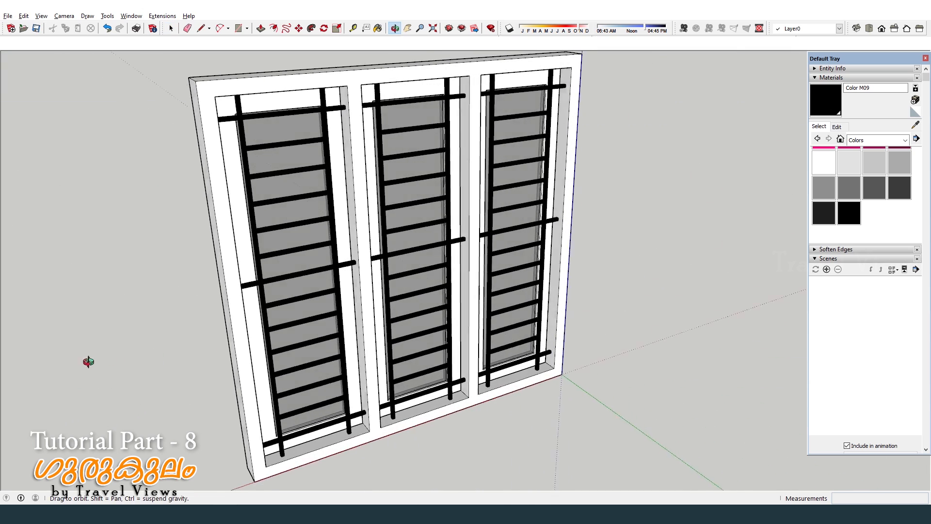
scroll(360, 309, "down", 2)
middle_click_drag(375, 233, 283, 128)
scroll(311, 138, "up", 4)
scroll(450, 156, "down", 2)
middle_click_drag(385, 188, 430, 207)
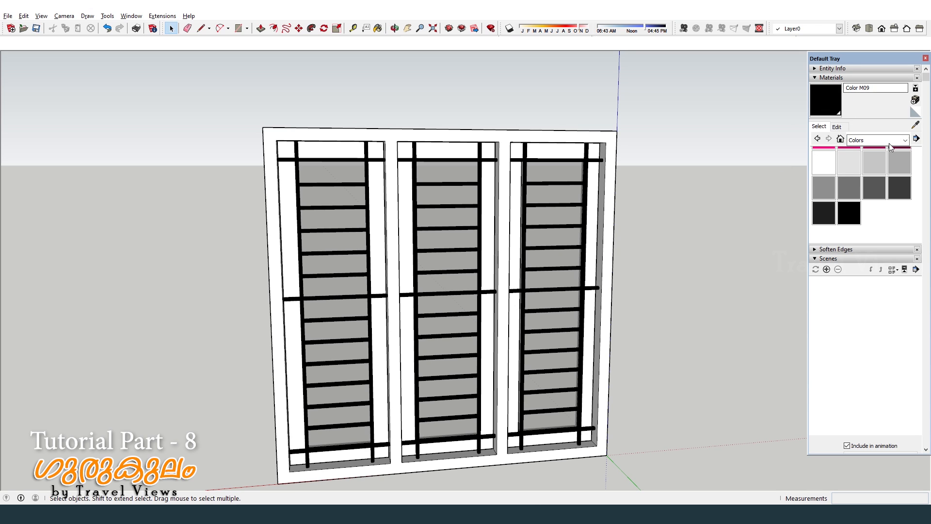
left_click(905, 140)
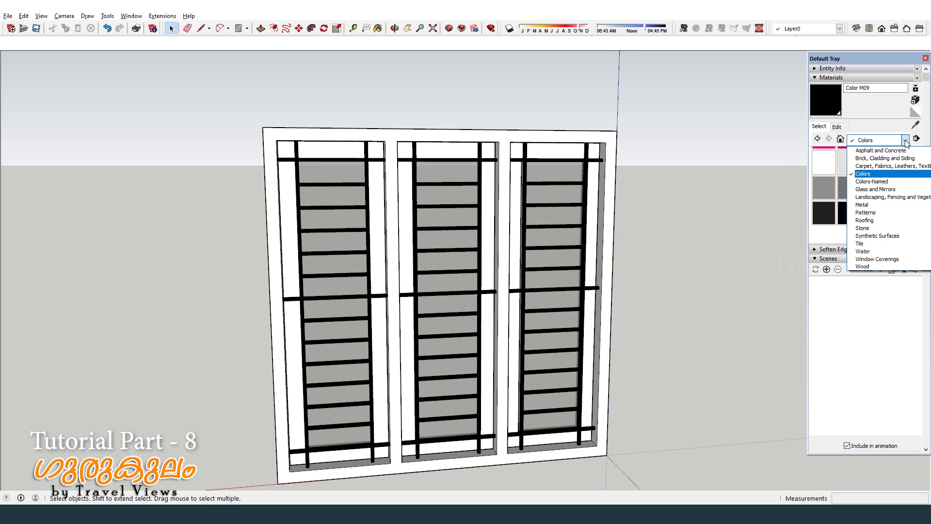
left_click(877, 268)
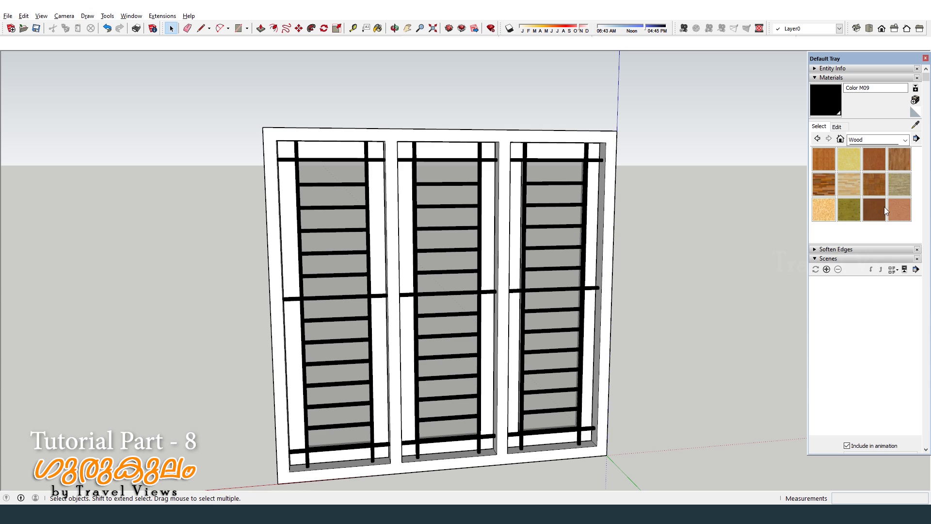
left_click(874, 206)
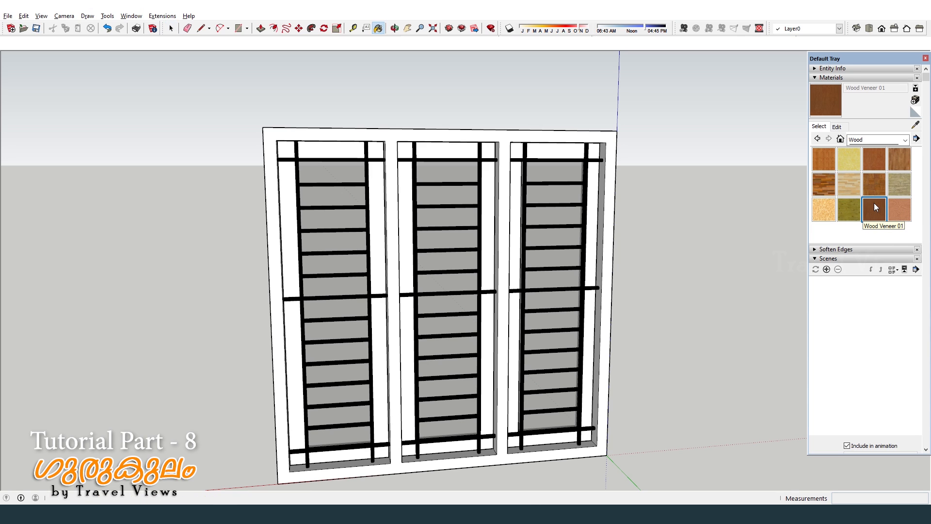
left_click(513, 130)
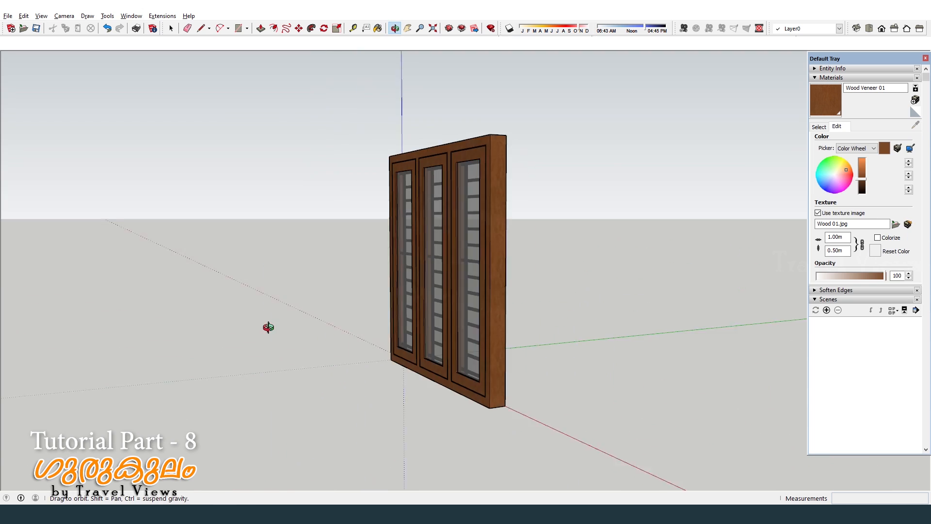
Place a copy of the complete window about 1.90 m away along the red axis
mouse_move(266, 327)
middle_mouse_down()
mouse_move(542, 352)
mouse_move(422, 359)
mouse_move(347, 402)
mouse_move(349, 326)
middle_mouse_up()
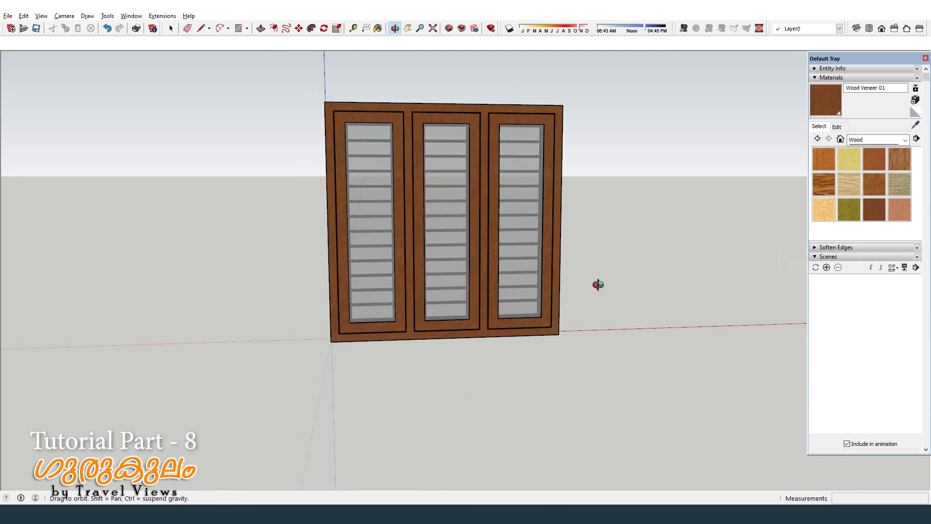
scroll(514, 271, "down", 3)
middle_click_drag(598, 285, 491, 248)
scroll(508, 246, "up", 3)
scroll(360, 263, "down", 1)
scroll(360, 266, "down", 1)
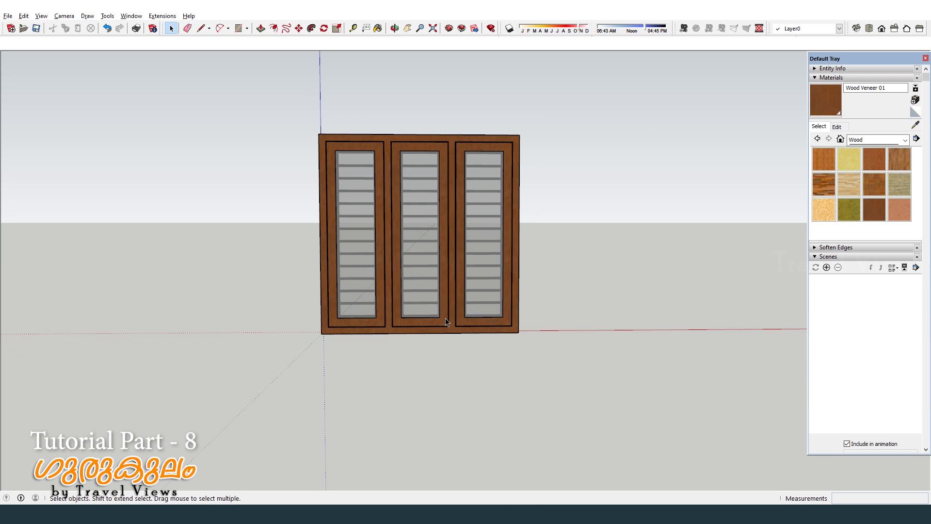
left_click(453, 330)
key("m")
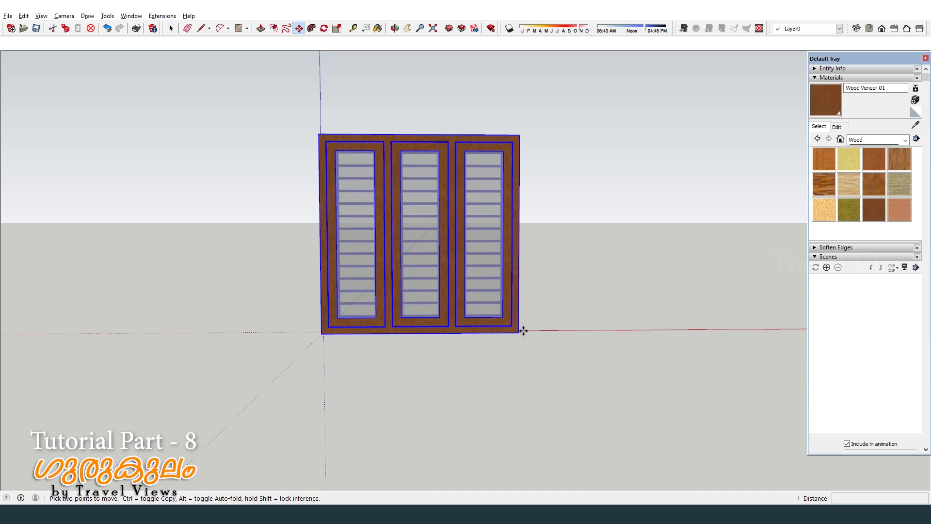
key("ctrl")
left_click(518, 333)
left_click(762, 331)
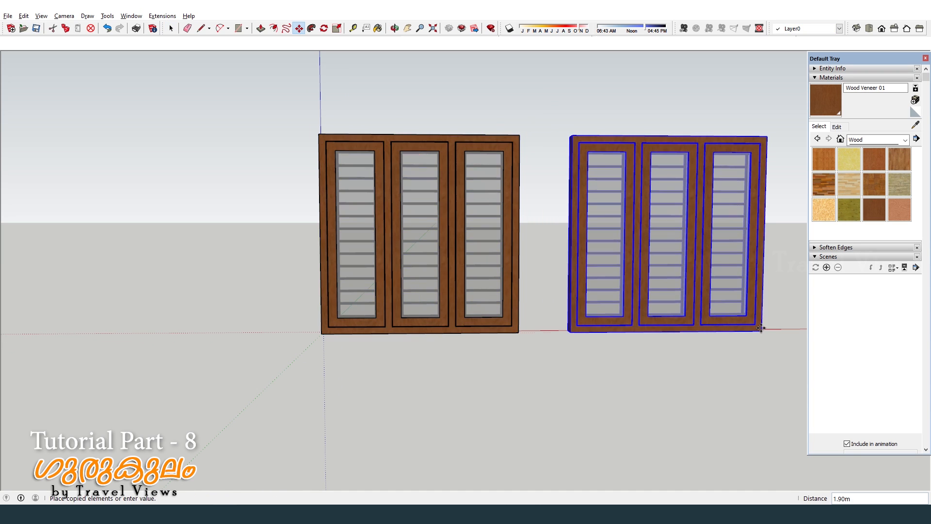
key("space")
Open the copied window group for editing and delete the sash in its end opening farthest from the original window
middle_click_drag(313, 264, 662, 307)
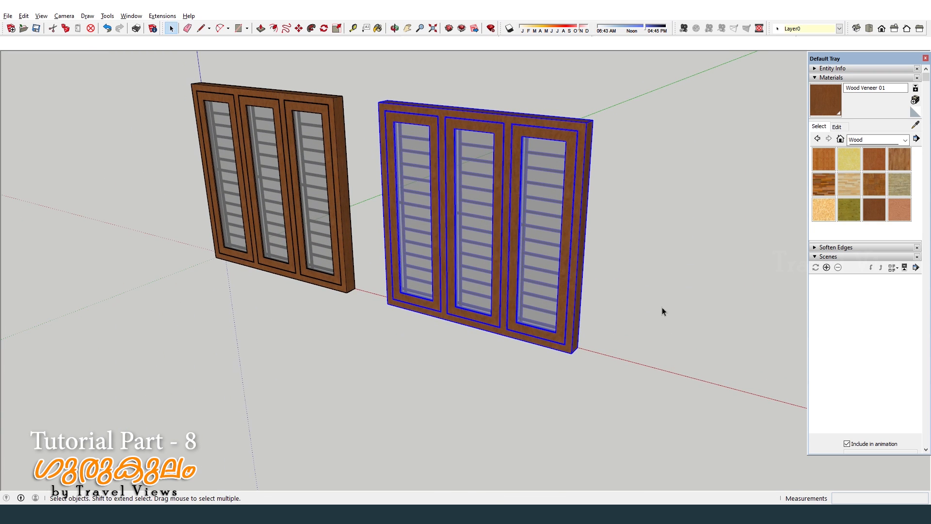
left_click(662, 307)
scroll(537, 167, "up", 3)
double_click(538, 167)
left_click(579, 157)
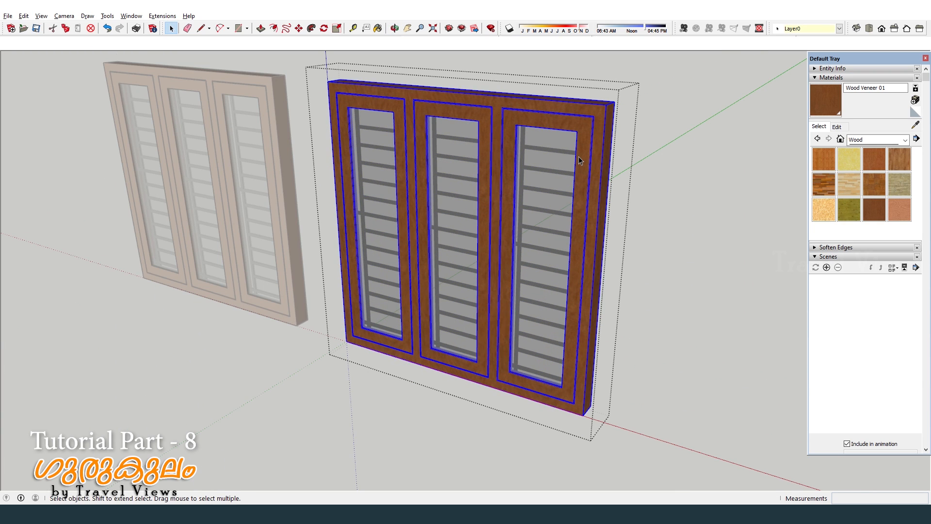
double_click(560, 141)
left_click(560, 140)
key("Delete")
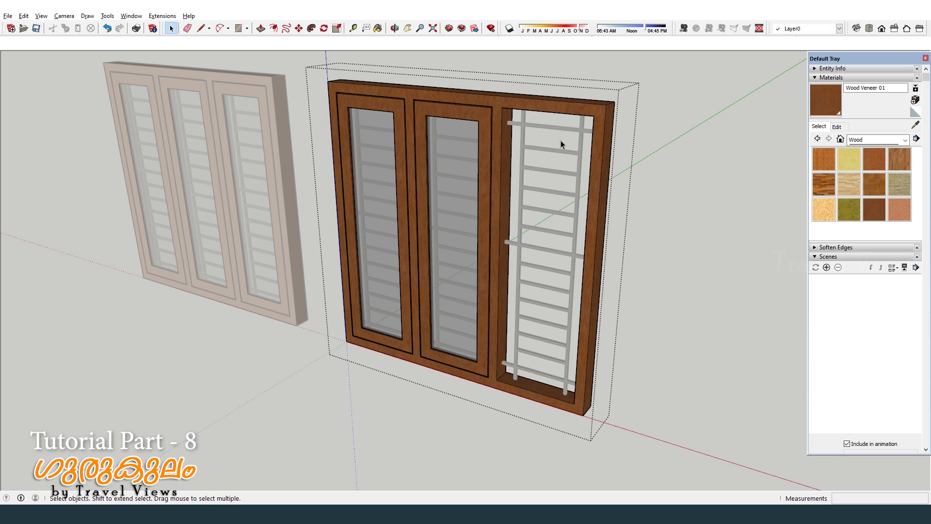
Delete the grille from the empty end opening on the back side of the copied window
middle_click_drag(613, 171, 380, 383)
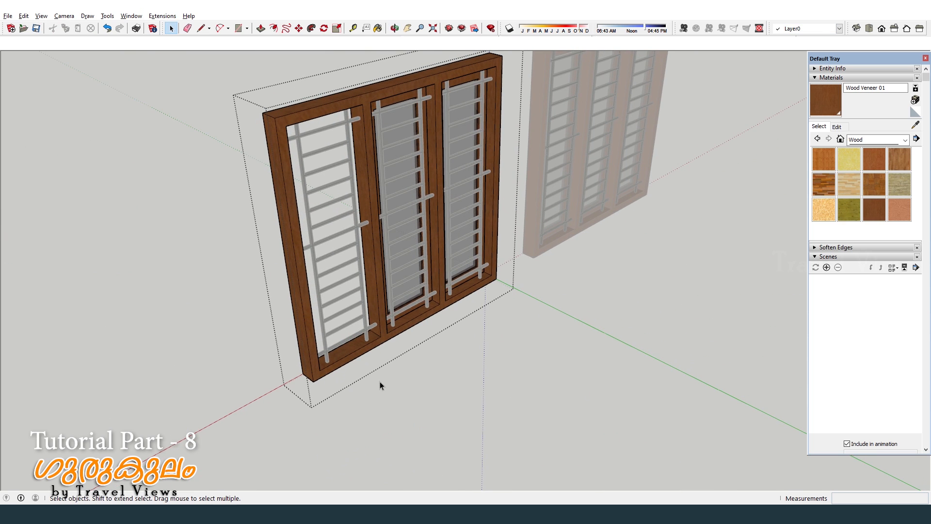
left_click(354, 307)
key("Delete")
scroll(423, 364, "up", 3)
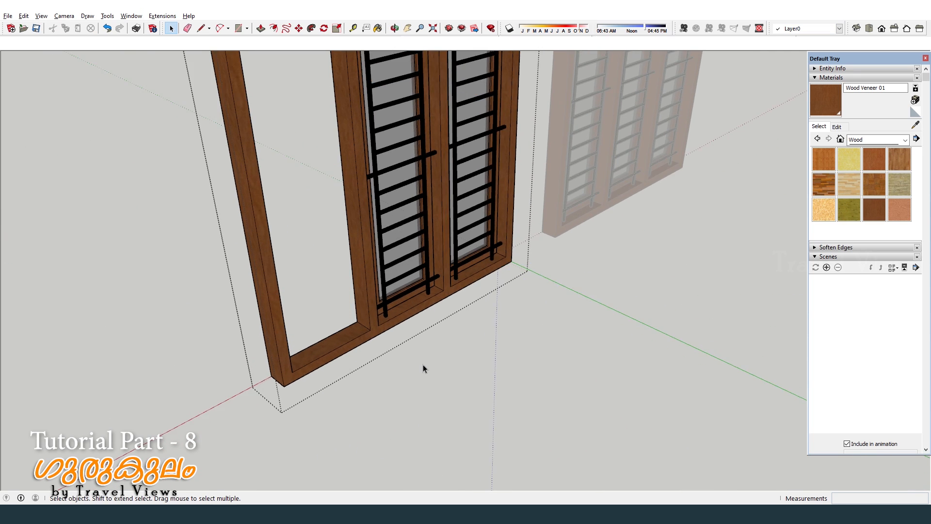
scroll(423, 365, "down", 3)
scroll(368, 121, "up", 2)
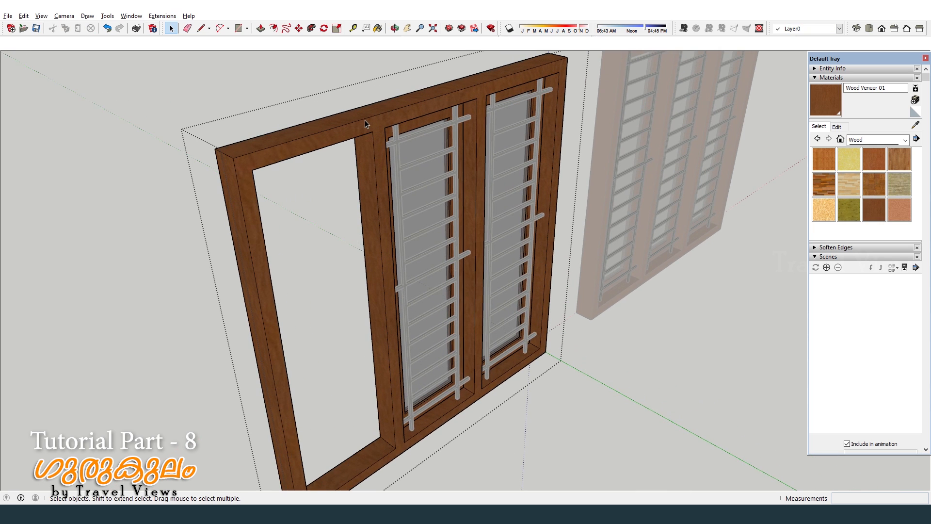
Open the copied window's frame and draw lines across its top and bottom rails beside the empty opening, separating that section
triple_click(368, 121)
scroll(367, 123, "up", 3)
key("ctrl+t")
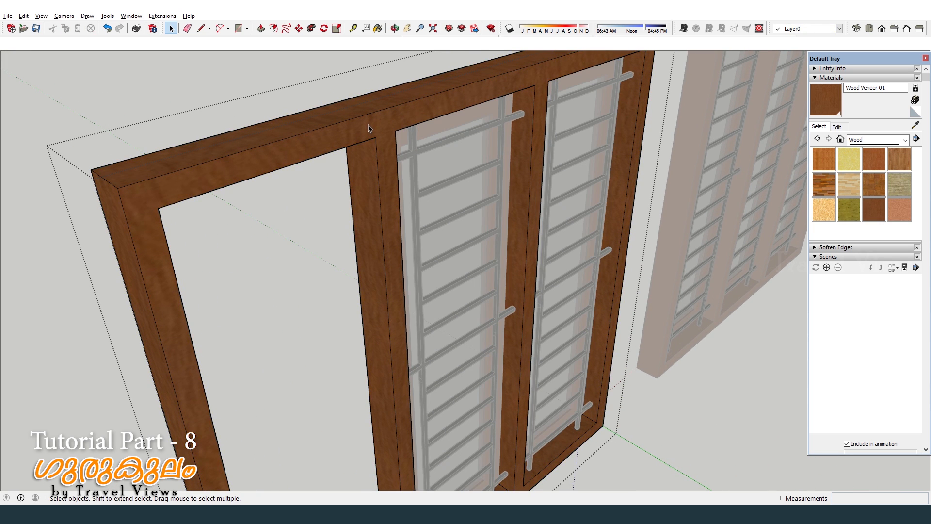
key("l")
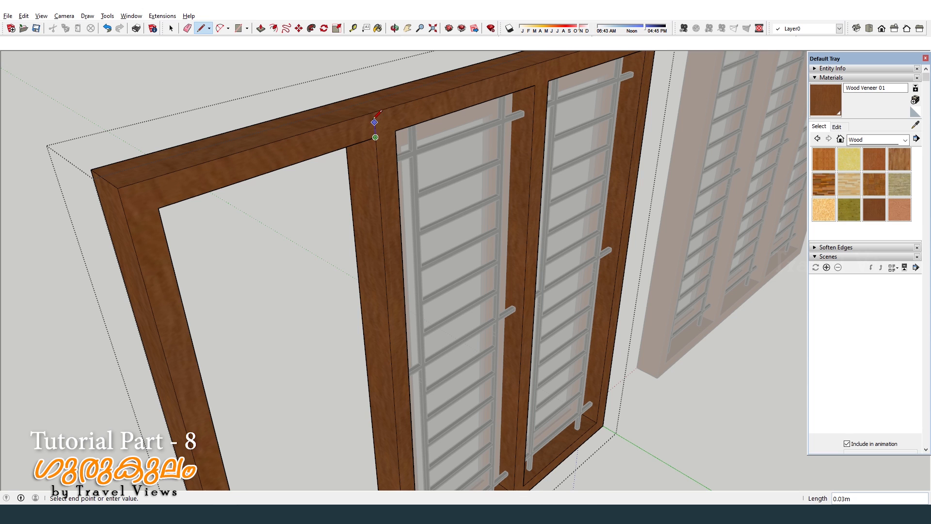
key("space")
triple_click(381, 129)
scroll(378, 106, "down", 1)
scroll(378, 107, "down", 2)
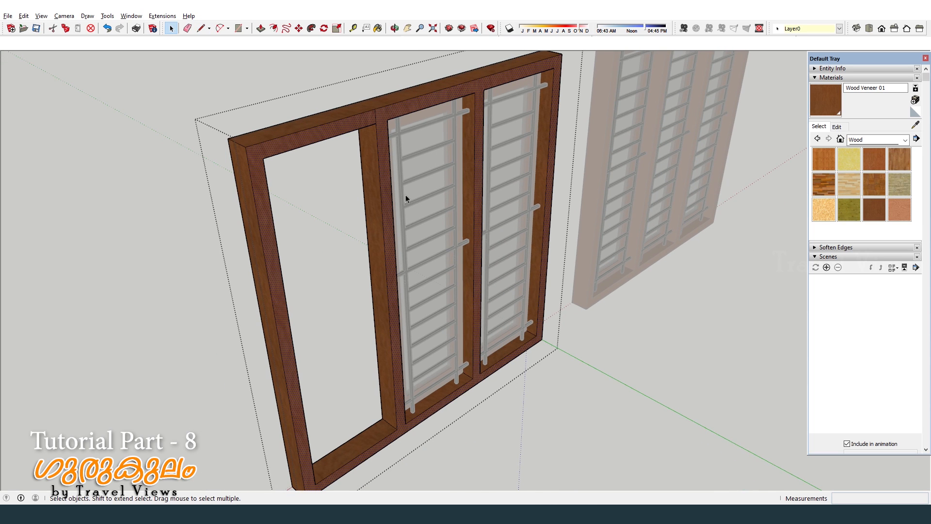
scroll(400, 481, "up", 3)
key("l")
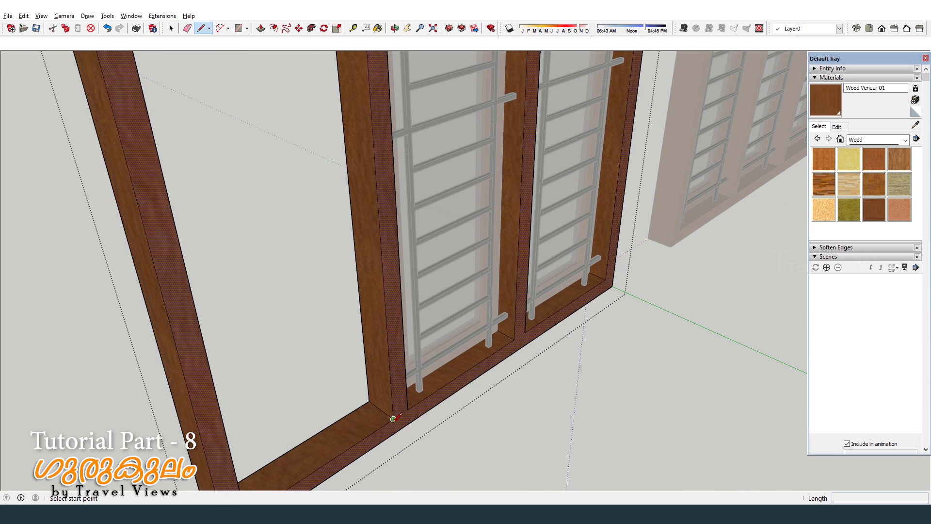
scroll(421, 418, "down", 4)
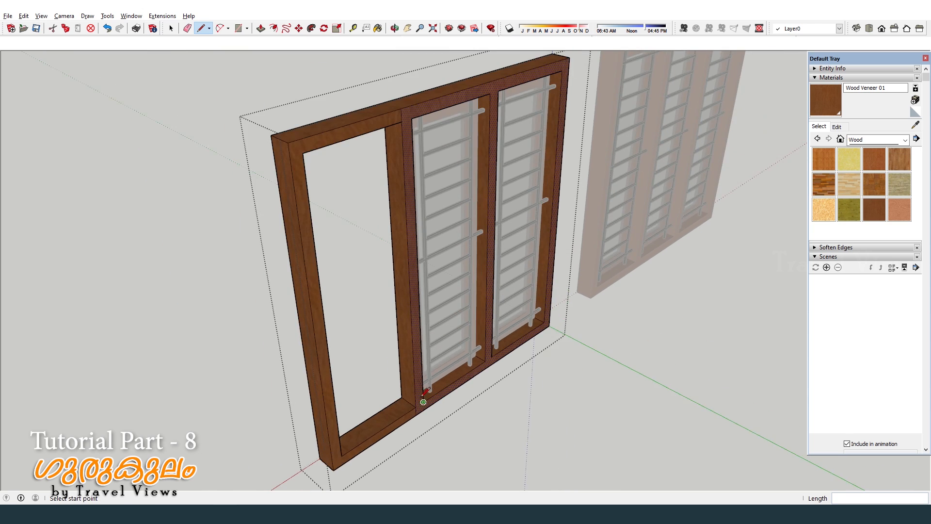
Push the separated back face of the frame around the empty opening in by 0.10 m
key("p")
scroll(315, 227, "up", 4)
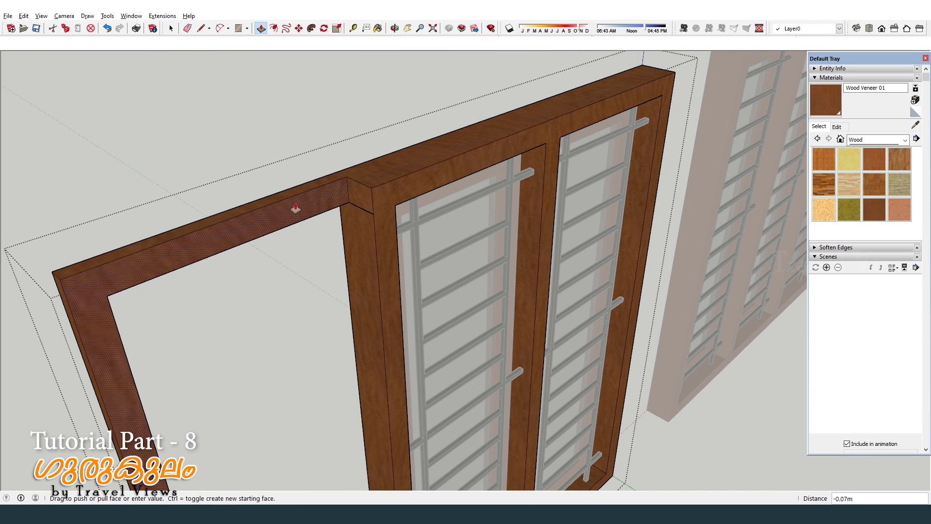
left_click(282, 199)
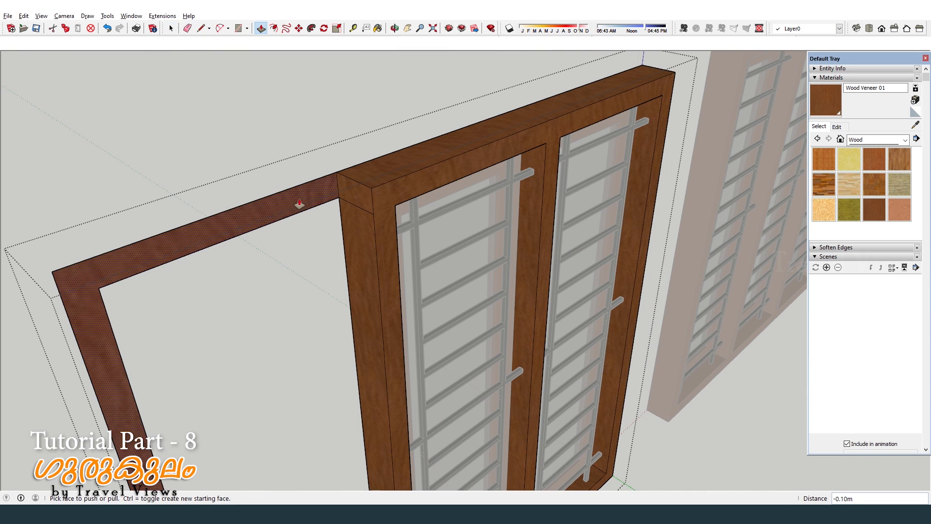
scroll(310, 206, "down", 3)
Erase the leftover outline of the flattened frame section and leave the group, reducing the copy to two panels
key("e")
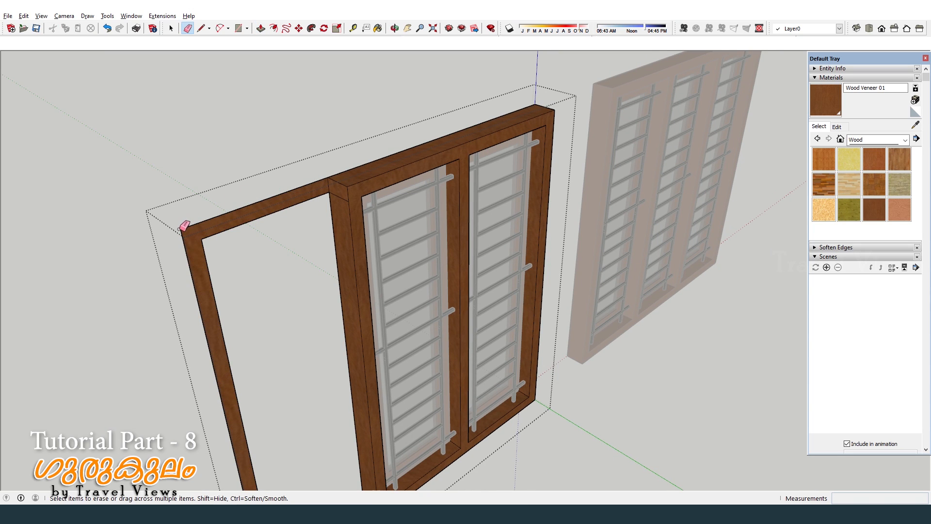
left_click(183, 229)
scroll(291, 184, "down", 2)
mouse_move(241, 214)
left_mouse_down()
mouse_move(307, 480)
mouse_move(296, 426)
left_mouse_up()
mouse_move(297, 426)
middle_mouse_down()
mouse_move(339, 433)
mouse_move(617, 357)
middle_mouse_up()
key("space")
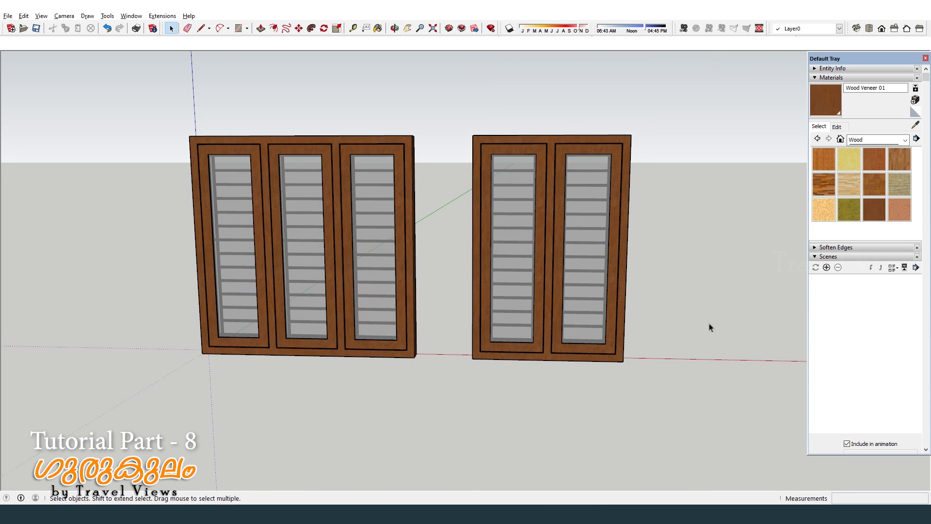
Examine the three-panel and two-panel windows from the front, the side and the back
middle_click_drag(709, 328, 552, 335)
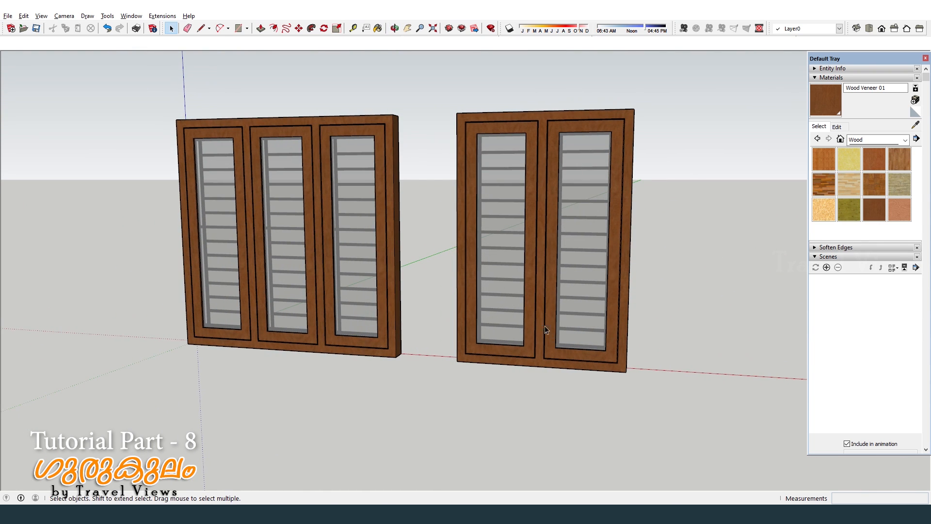
scroll(514, 320, "down", 2)
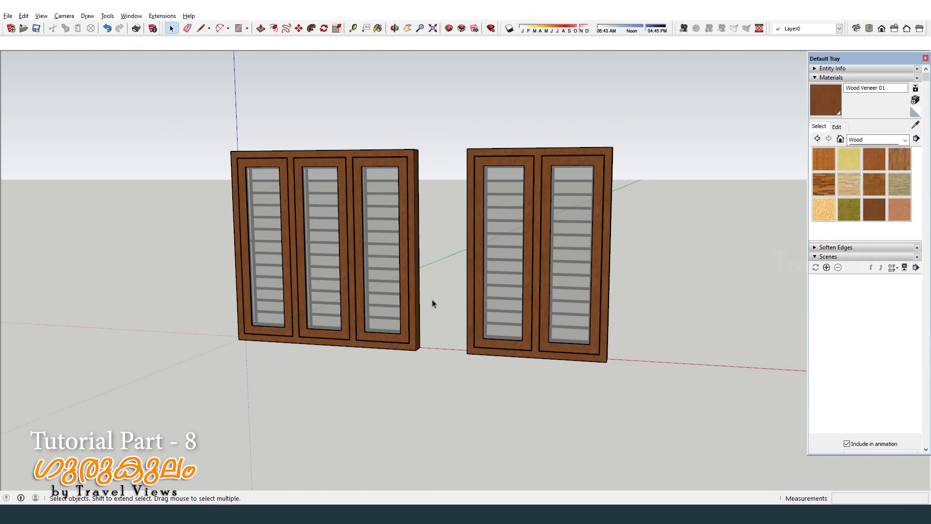
middle_click_drag(357, 291, 417, 306)
scroll(536, 277, "up", 3)
scroll(572, 294, "down", 2)
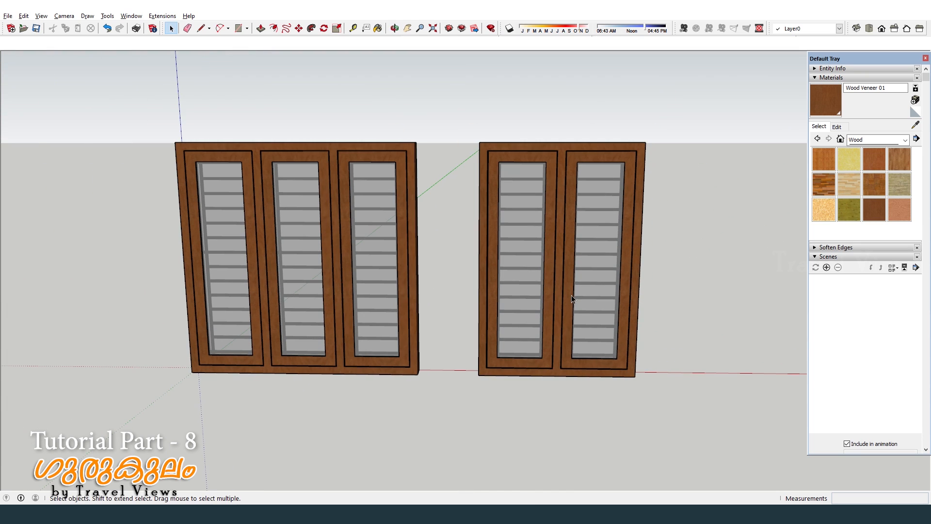
middle_click_drag(540, 250, 457, 182)
scroll(558, 160, "up", 5)
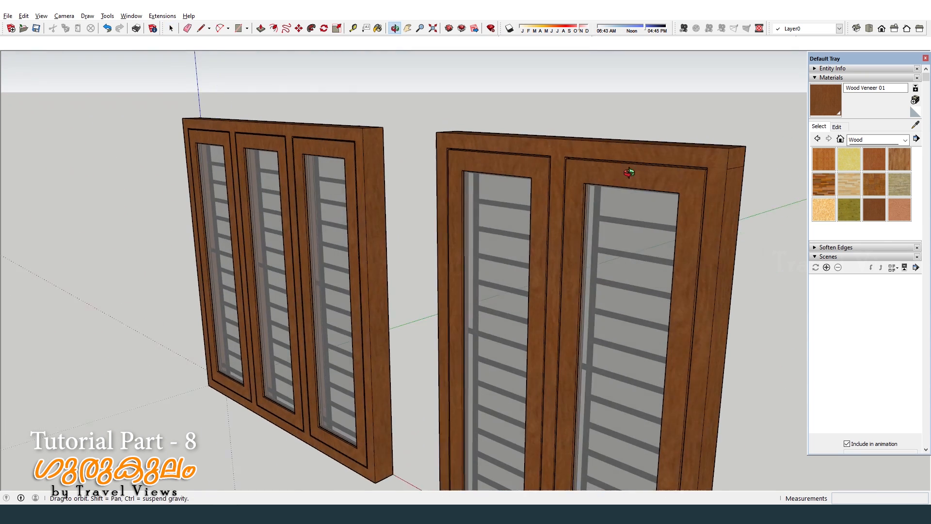
scroll(569, 150, "down", 5)
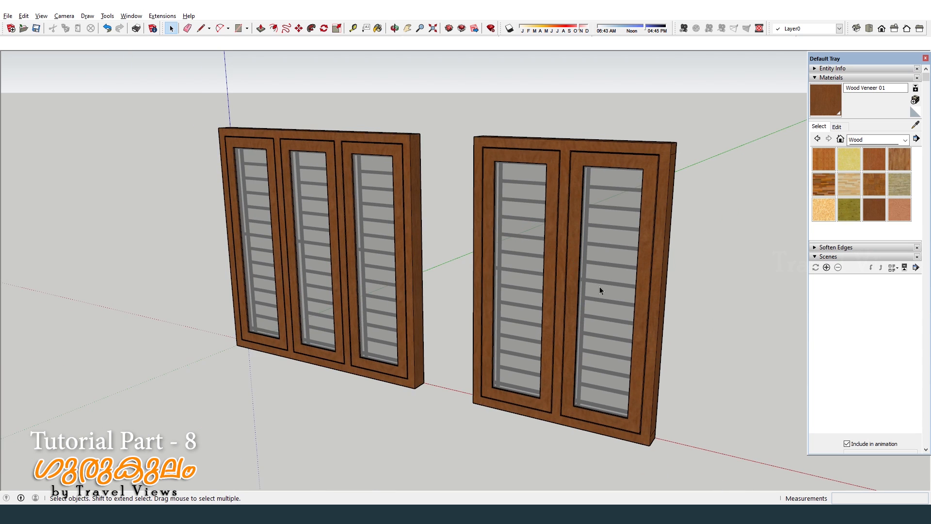
middle_click_drag(600, 286, 68, 303)
scroll(439, 298, "down", 3)
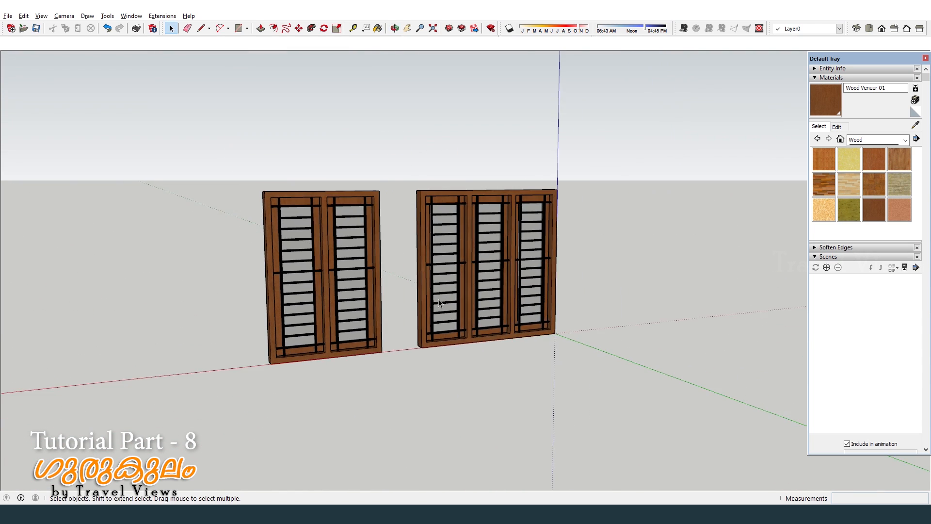
middle_click_drag(438, 299, 407, 361)
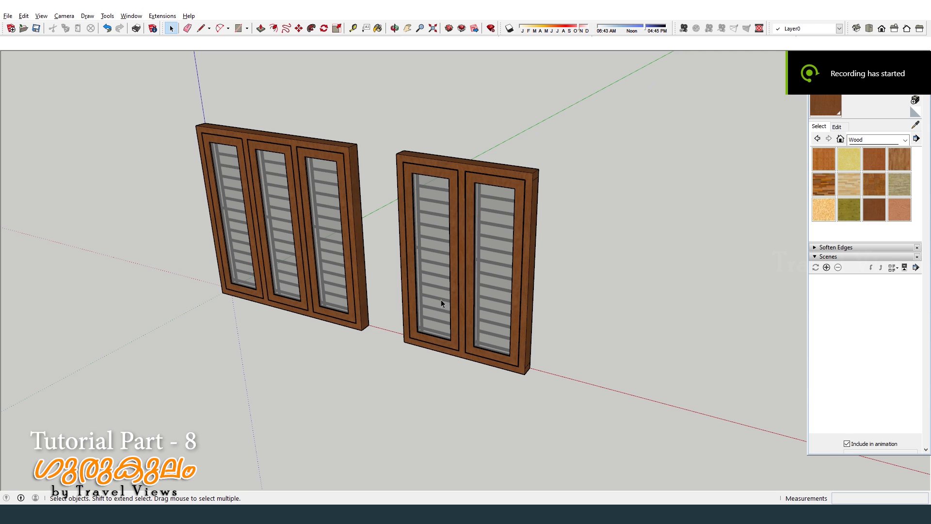
scroll(525, 321, "up", 3)
middle_click_drag(525, 322, 521, 296)
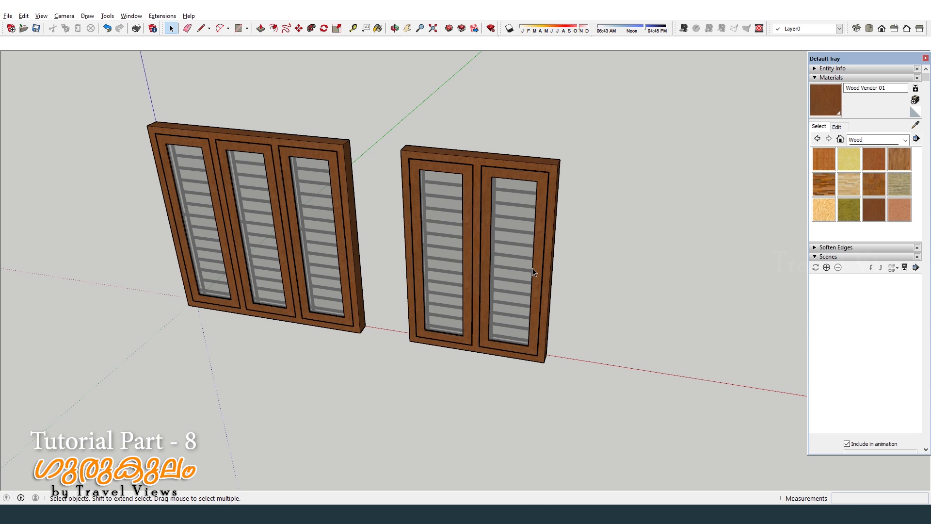
mouse_move(531, 272)
middle_mouse_down()
mouse_move(519, 224)
mouse_move(504, 275)
middle_mouse_up()
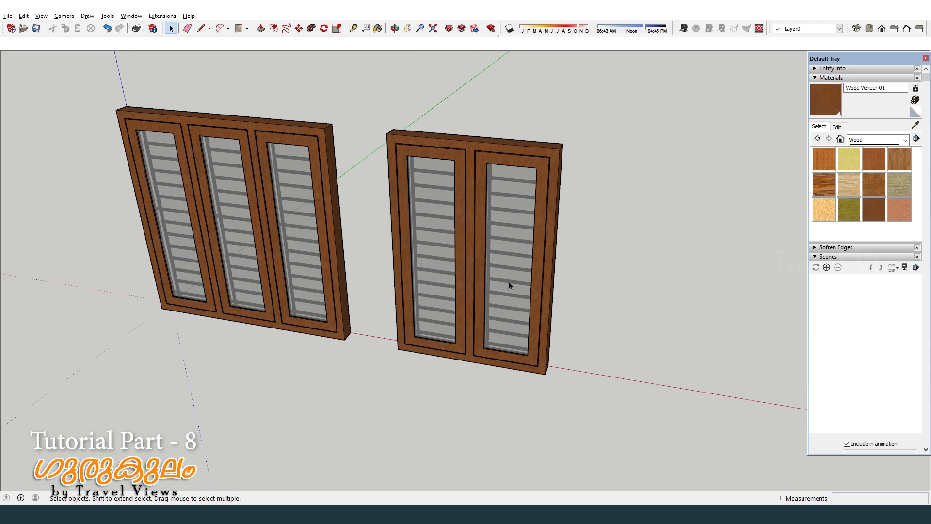
middle_click_drag(509, 282, 457, 232)
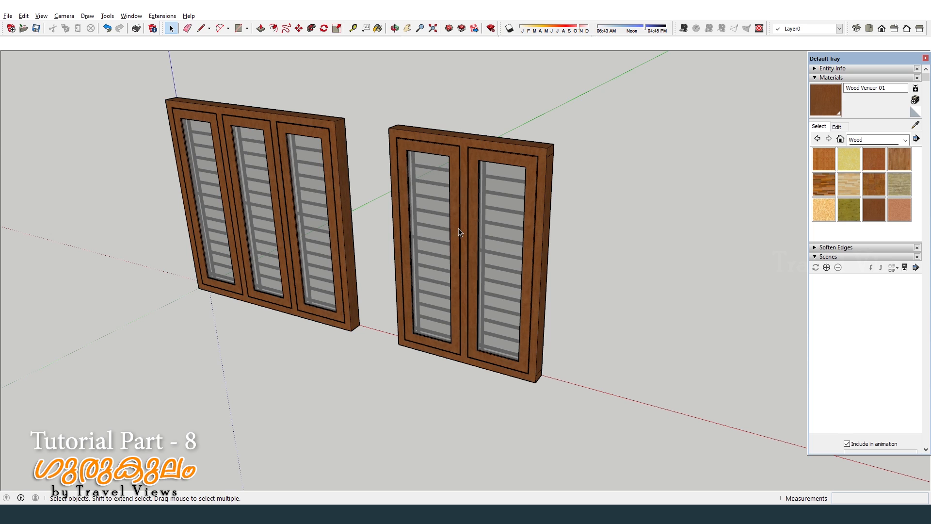
Turn the two-panel window group into a component with the definition name window 2
middle_click_drag(460, 232, 374, 116)
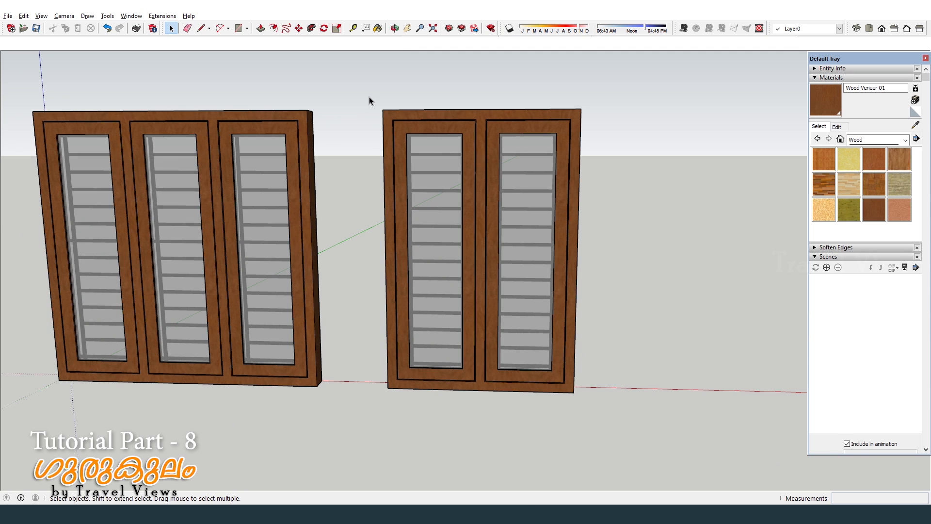
mouse_move(368, 100)
left_mouse_down()
mouse_move(609, 363)
mouse_move(622, 410)
left_mouse_up()
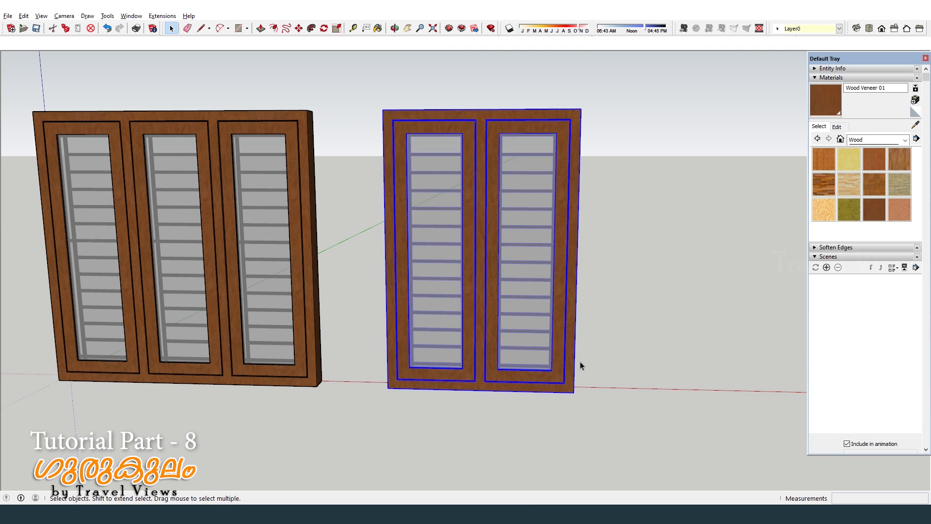
right_click(543, 310)
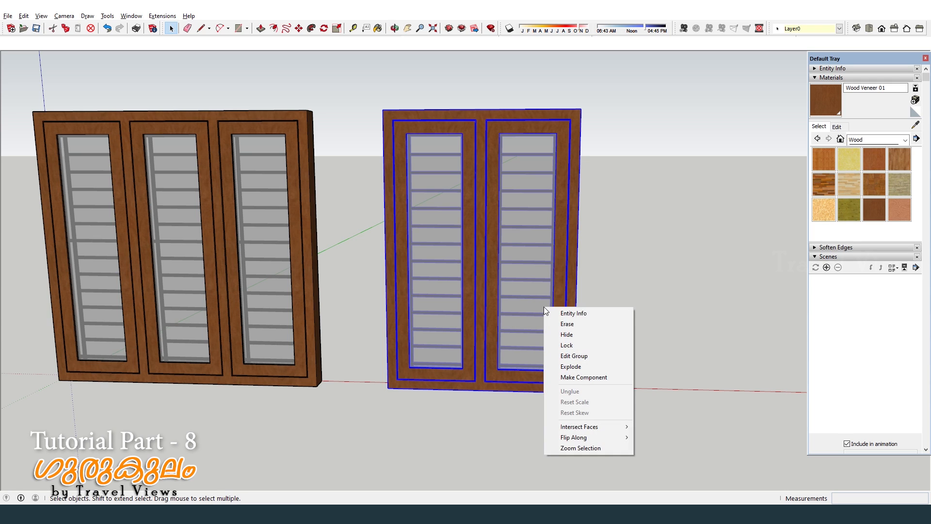
left_click(596, 380)
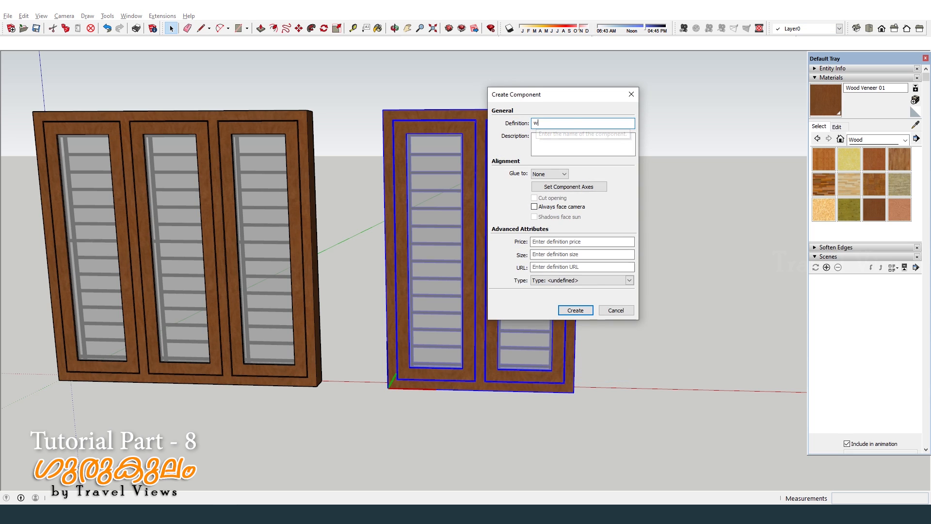
type("window 2")
left_click(576, 310)
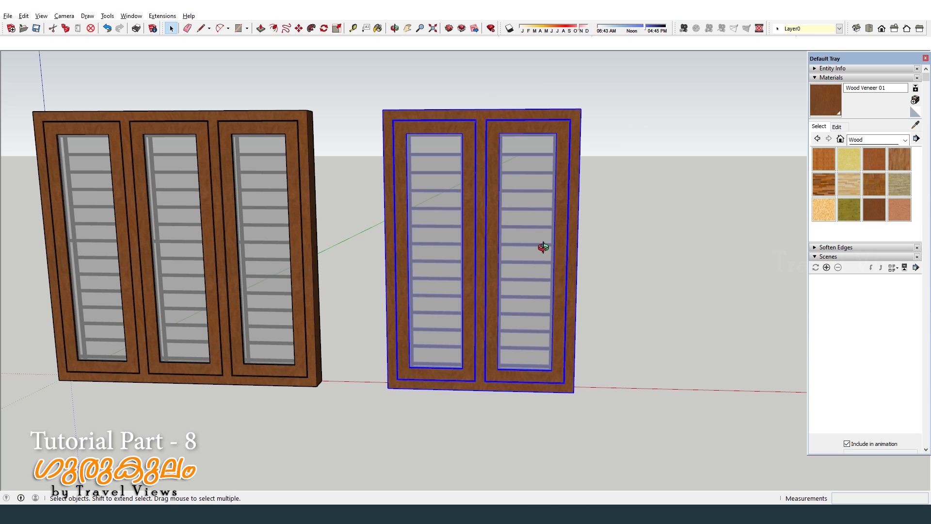
Copy the two-panel window component about 1.17 m along the red axis from its lower front corner
middle_click_drag(545, 247, 493, 370)
left_click(493, 370)
left_click(481, 360)
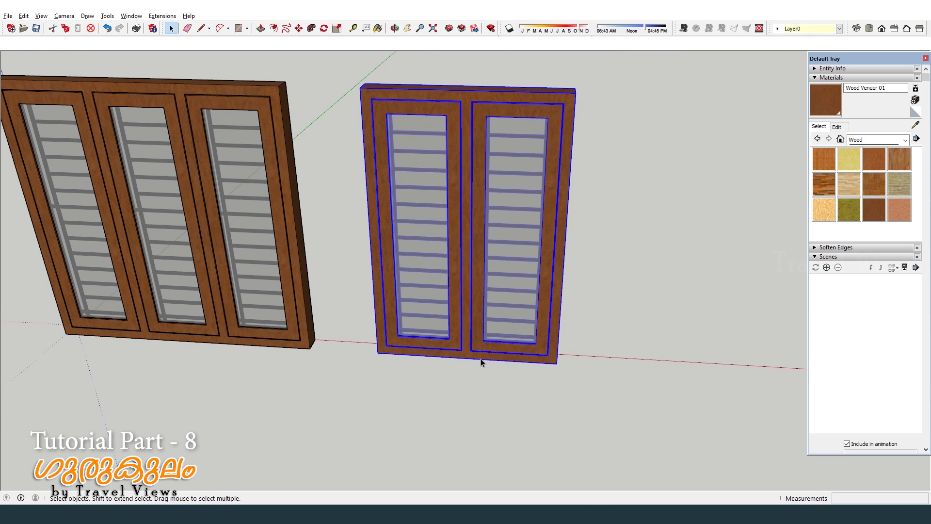
key("m")
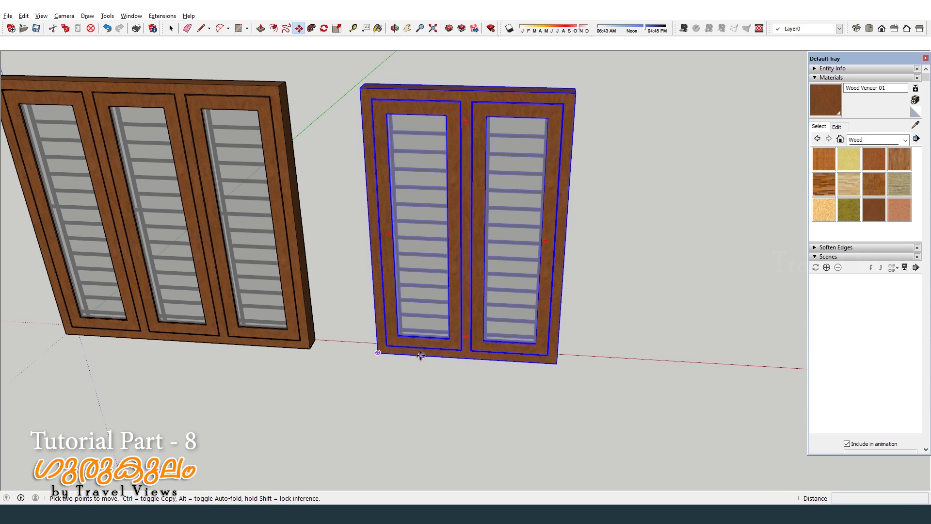
key("ctrl")
left_click(379, 353)
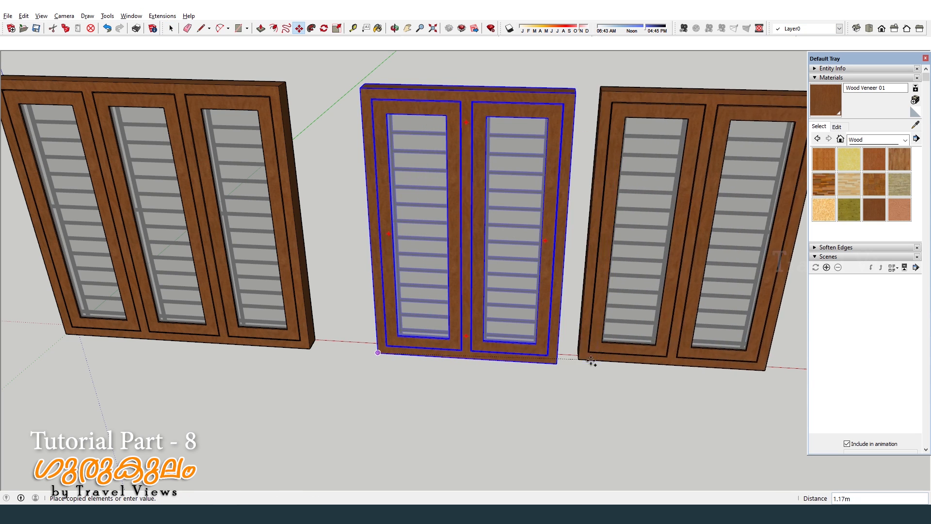
left_click(588, 366)
scroll(459, 343, "down", 4)
key("space")
scroll(516, 371, "up", 2)
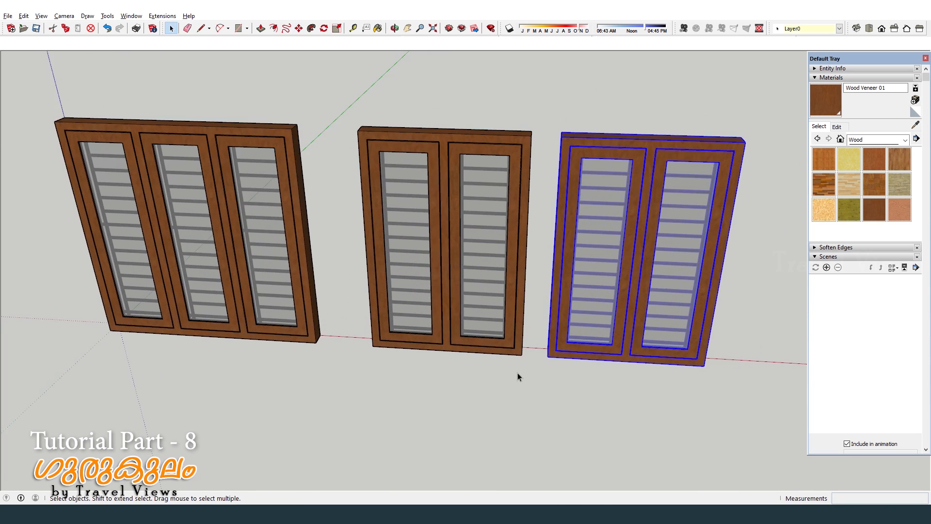
Open the middle two-panel window component and its nested groups to edit the left panel's wooden frame
middle_click_drag(517, 373, 555, 354)
scroll(423, 236, "down", 1)
left_click(449, 196)
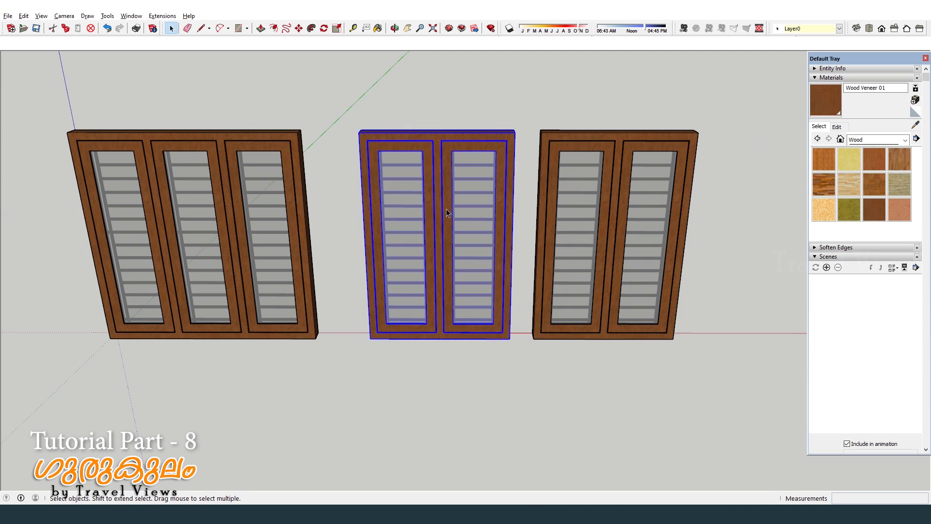
scroll(446, 206, "up", 2)
double_click(443, 202)
scroll(437, 218, "up", 5)
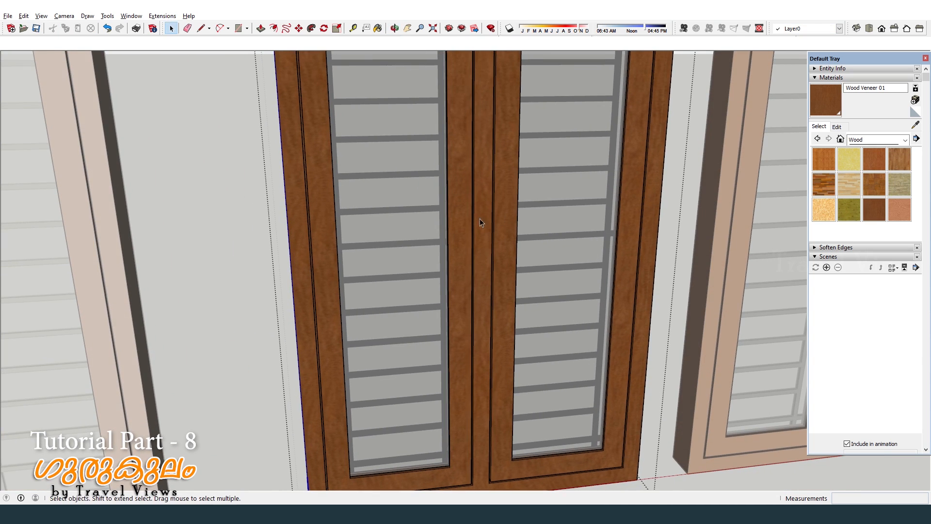
double_click(468, 211)
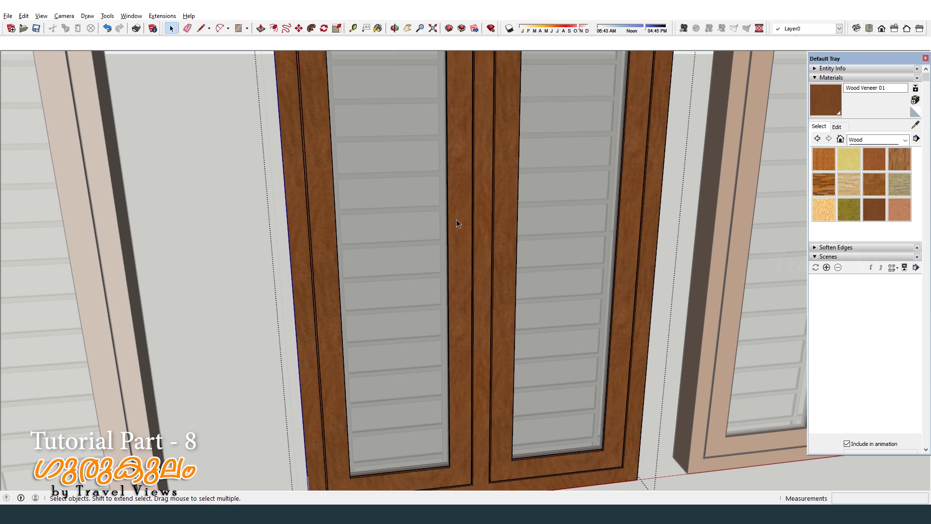
double_click(456, 219)
middle_click_drag(456, 239, 295, 292)
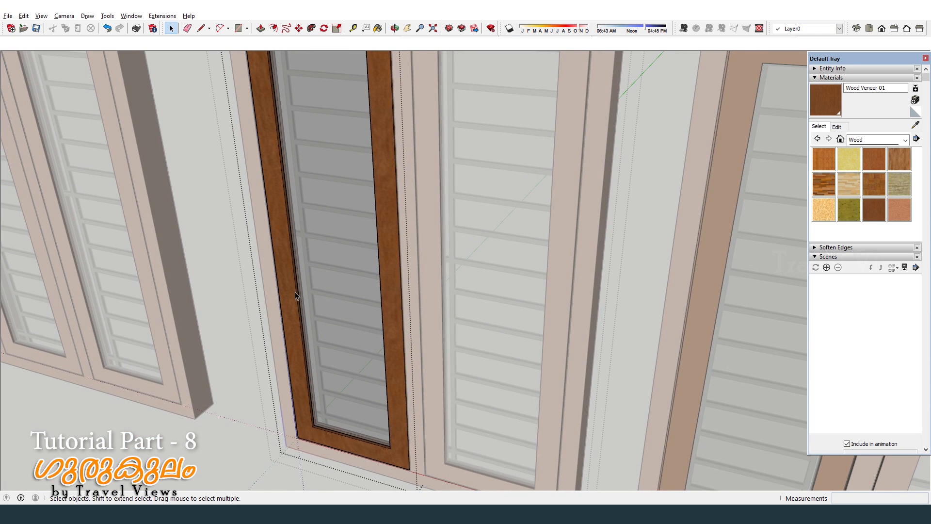
Draw a small rectangle about 0.03 m high on the inner side of the panel frame's left upright, near mid-height
scroll(297, 295, "up", 5)
key("r")
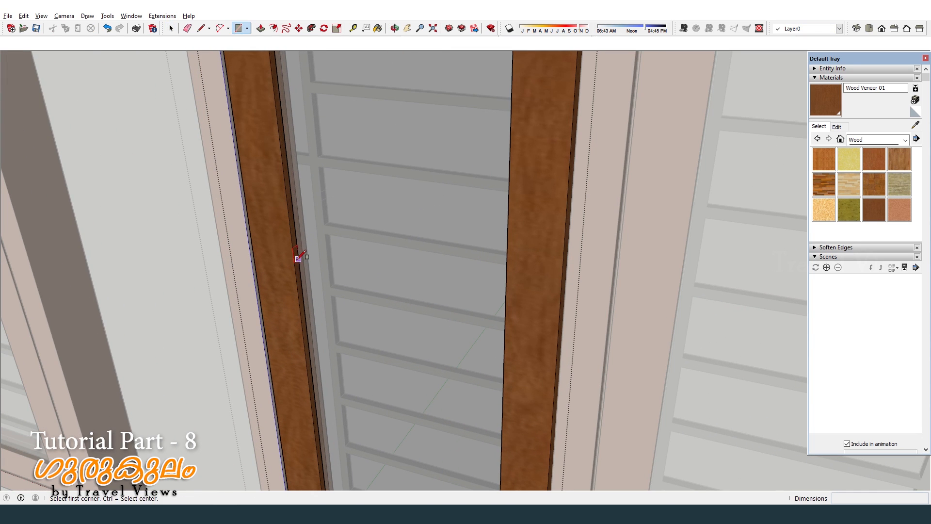
left_click(294, 260)
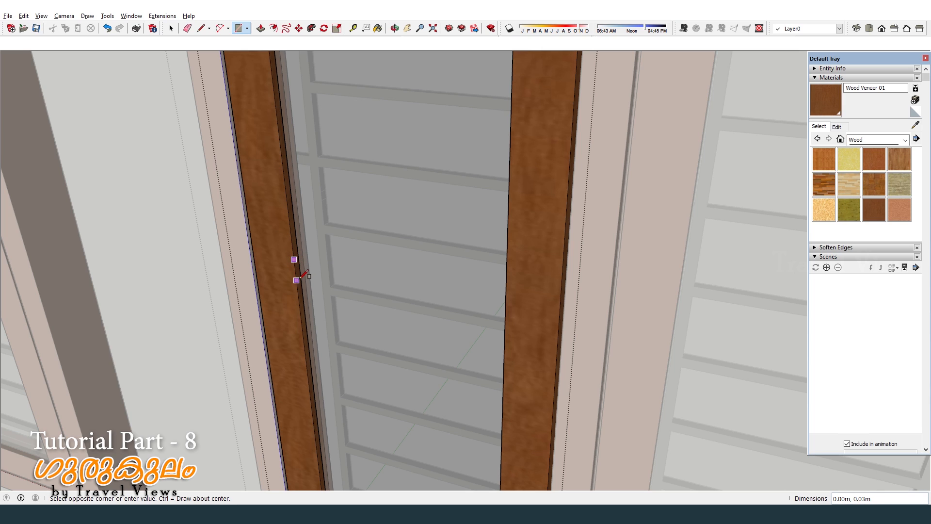
left_click(300, 277)
Extrude the small rectangle about 0.29 m across the glass opening to form a crossbar and leave the component
key("p")
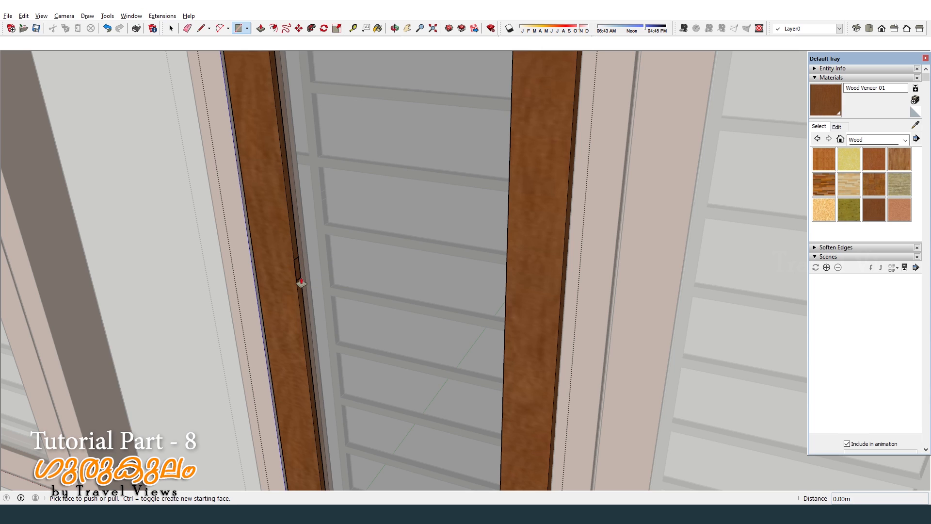
left_click_drag(298, 273, 494, 275)
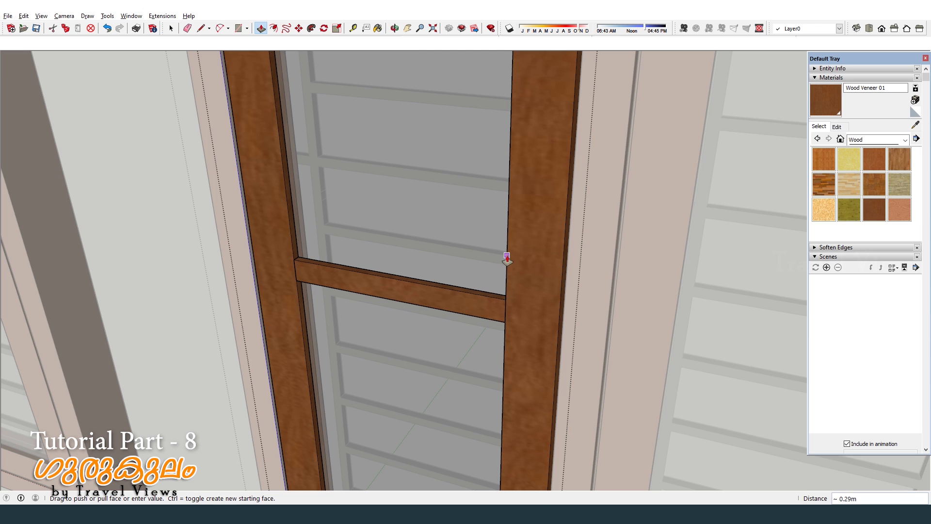
left_click(506, 259)
scroll(490, 234, "down", 6)
scroll(384, 275, "down", 5)
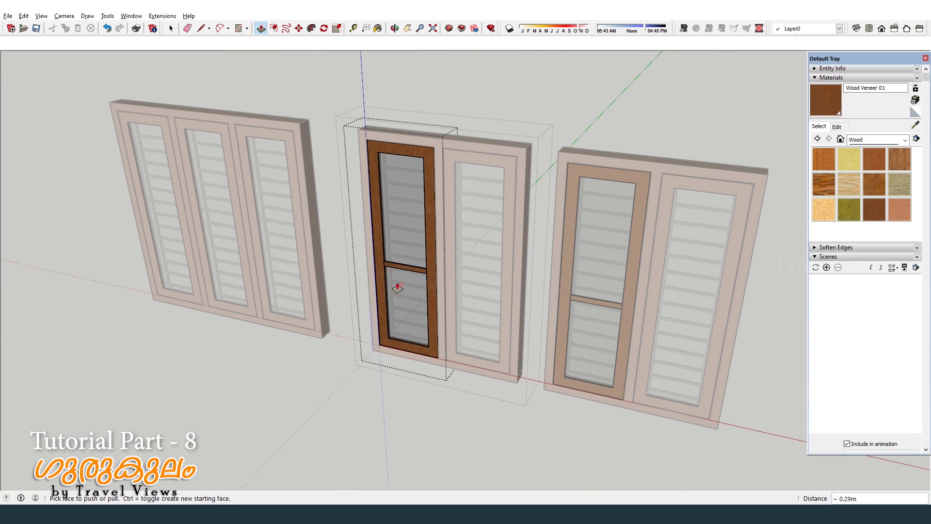
key("space")
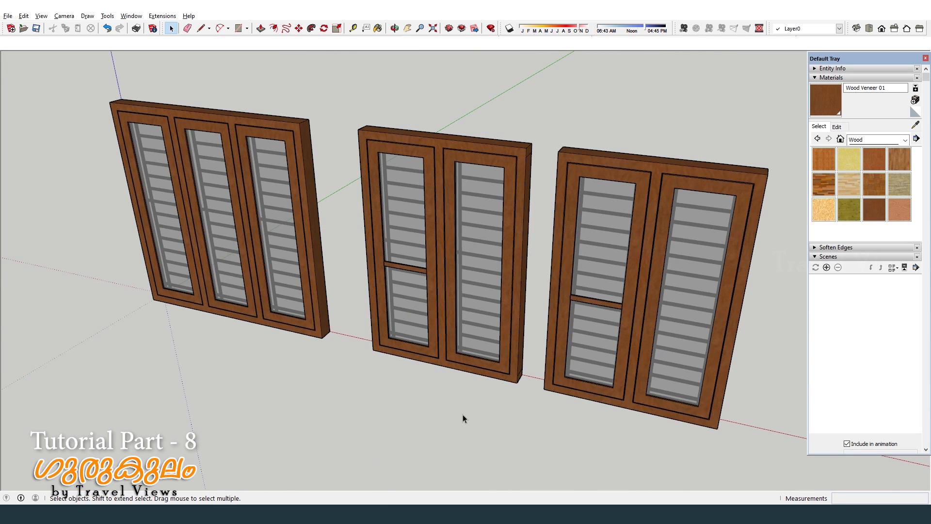
Compare both two-panel window instances and the three-panel window to check which of them carry the new crossbar
middle_click_drag(463, 414, 549, 287)
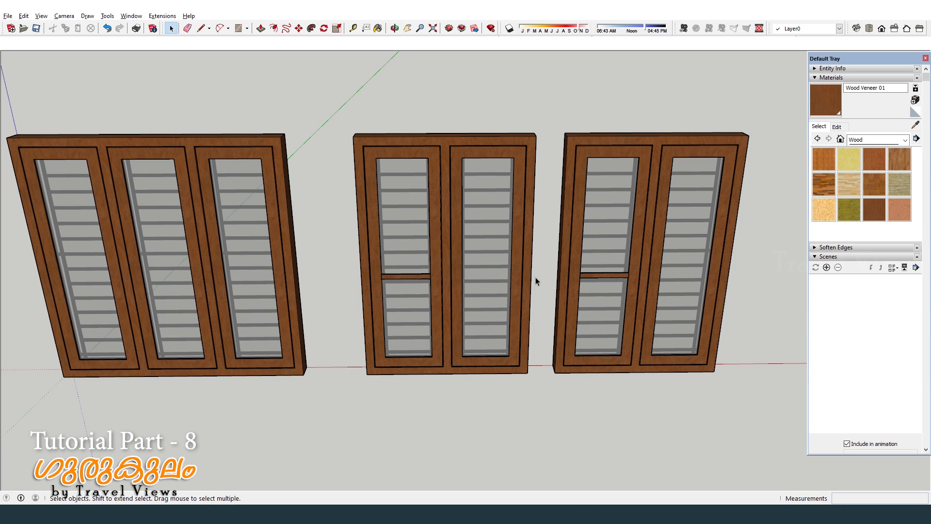
scroll(732, 304, "up", 3)
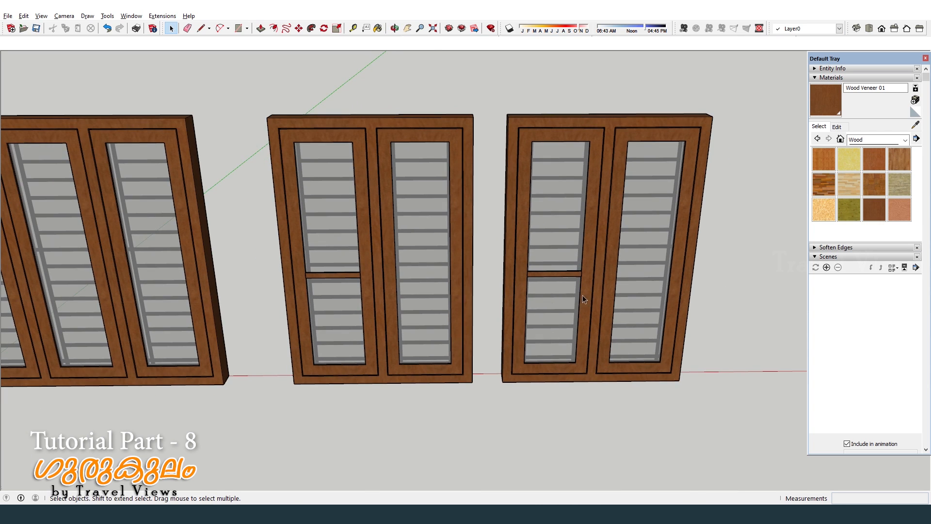
mouse_move(583, 295)
middle_mouse_down()
mouse_move(333, 214)
mouse_move(412, 255)
mouse_move(569, 293)
middle_mouse_up()
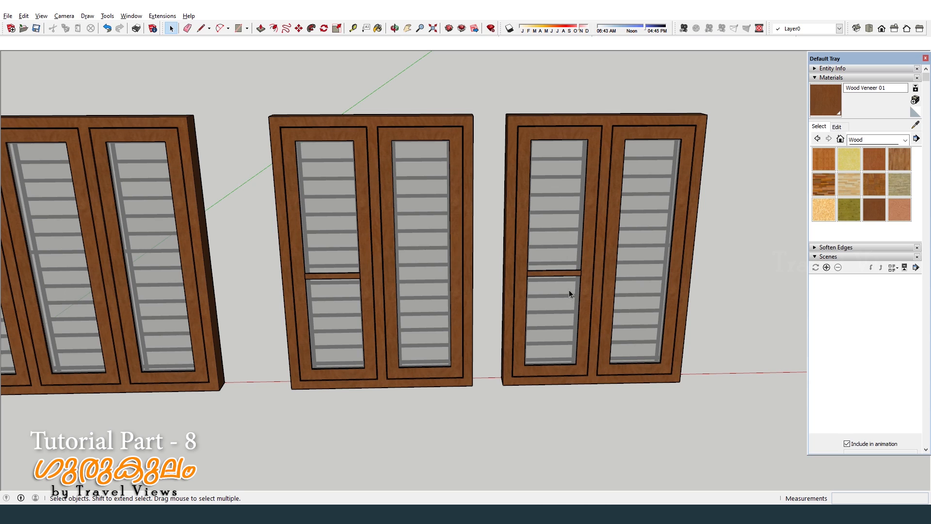
left_click(385, 206)
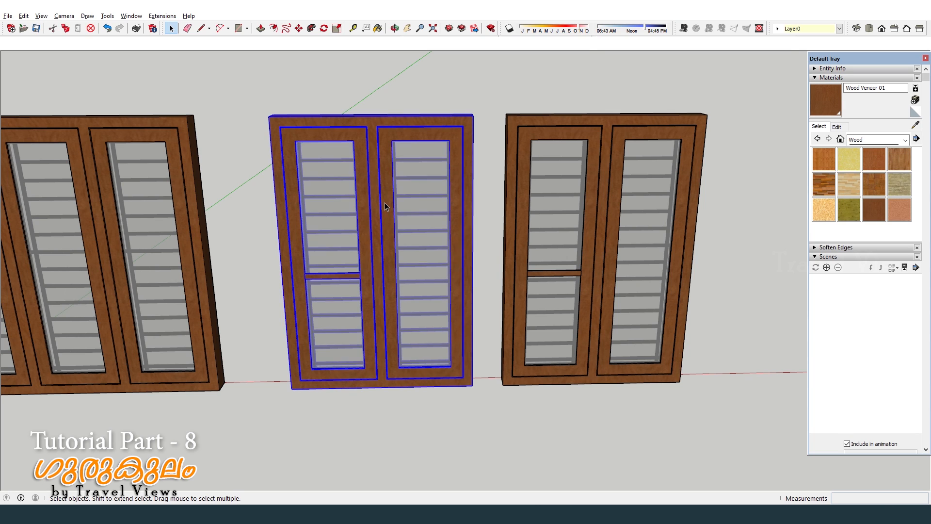
left_click(573, 190)
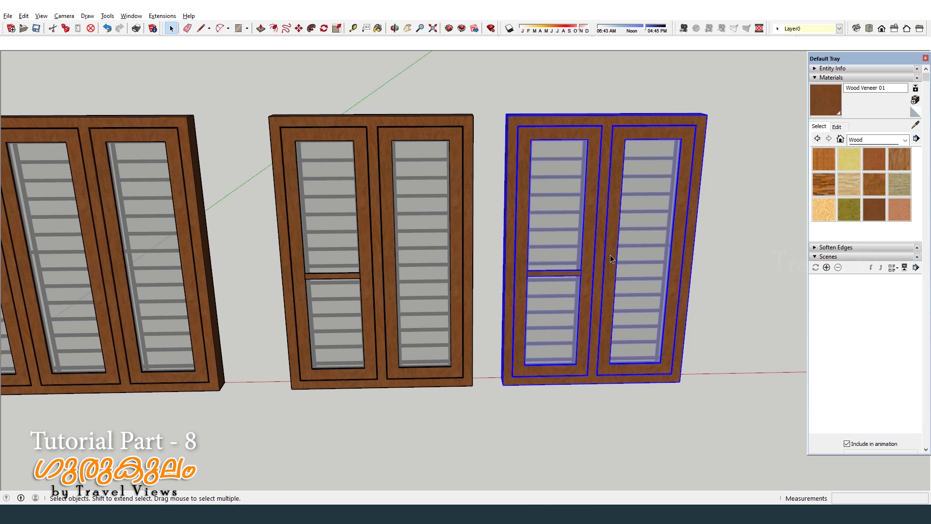
middle_click_drag(611, 259, 558, 272)
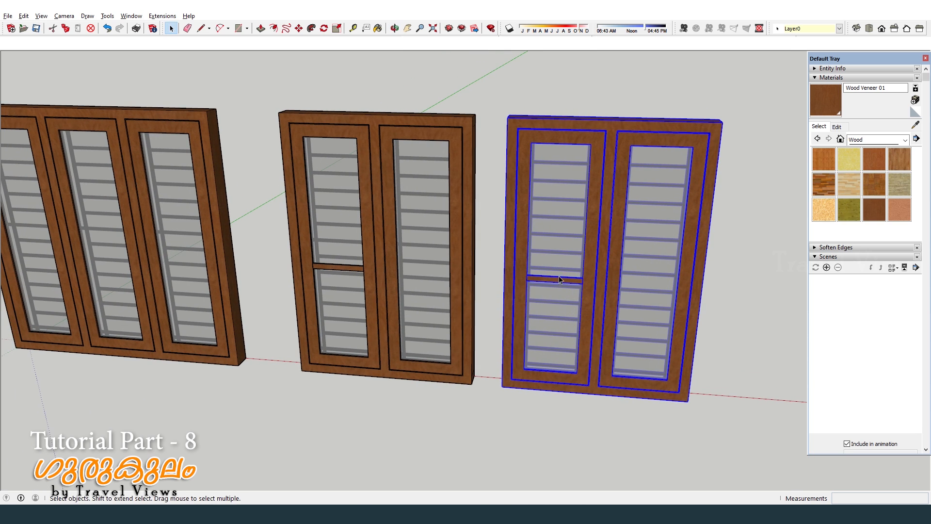
scroll(565, 283, "down", 3)
scroll(396, 219, "up", 2)
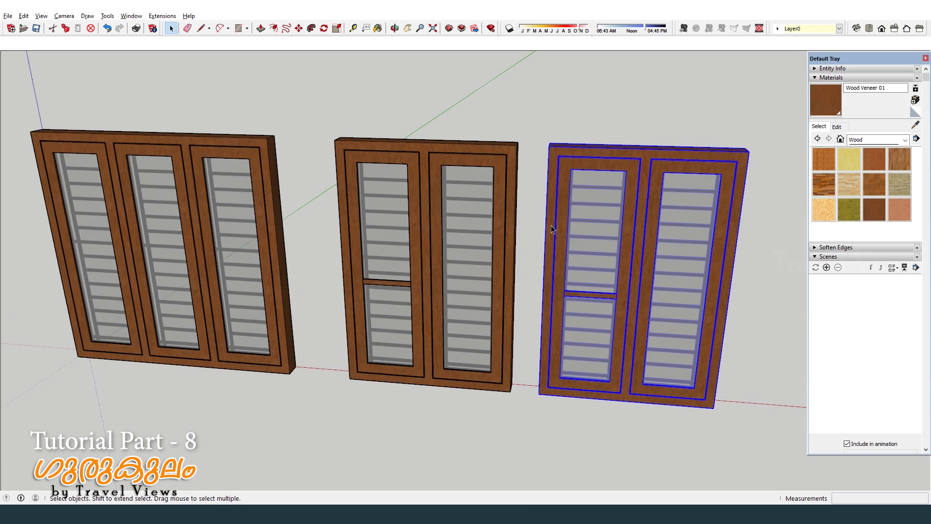
middle_click_drag(552, 229, 218, 244)
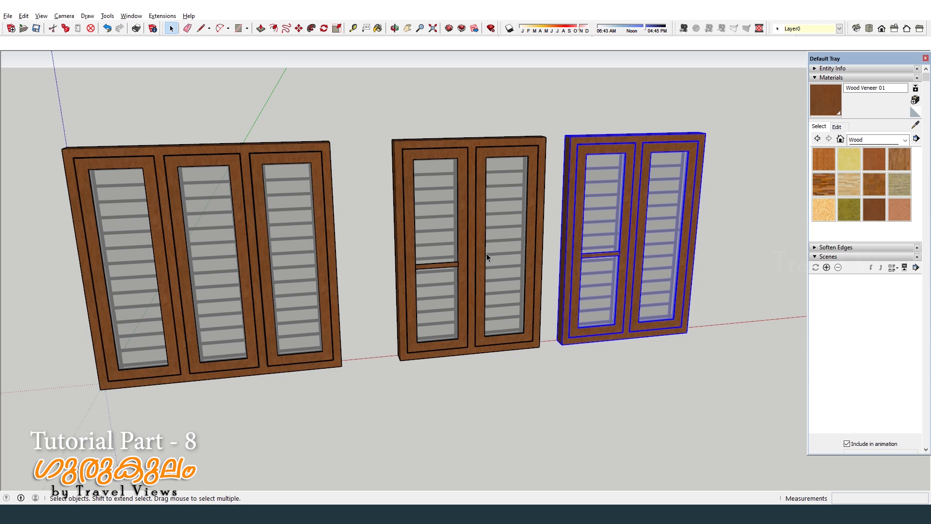
left_click(447, 250)
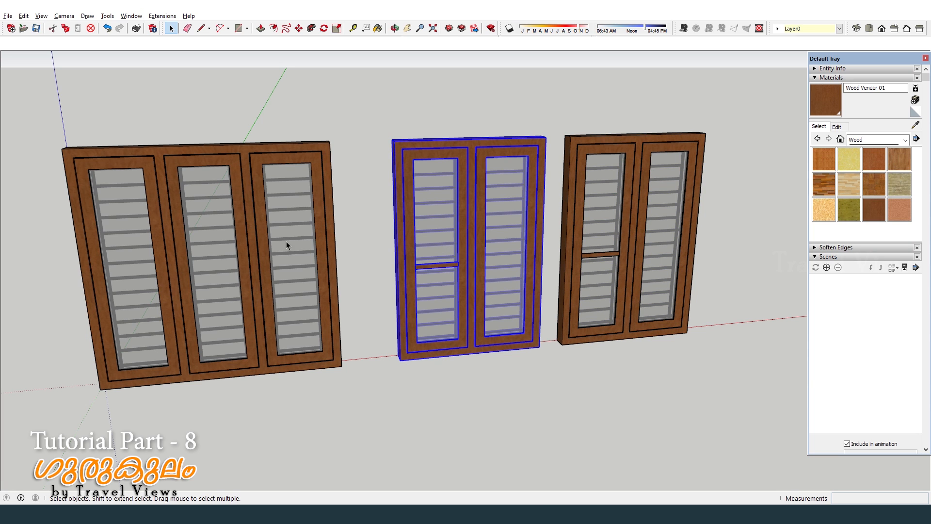
left_click(283, 255)
middle_click_drag(284, 254, 432, 271)
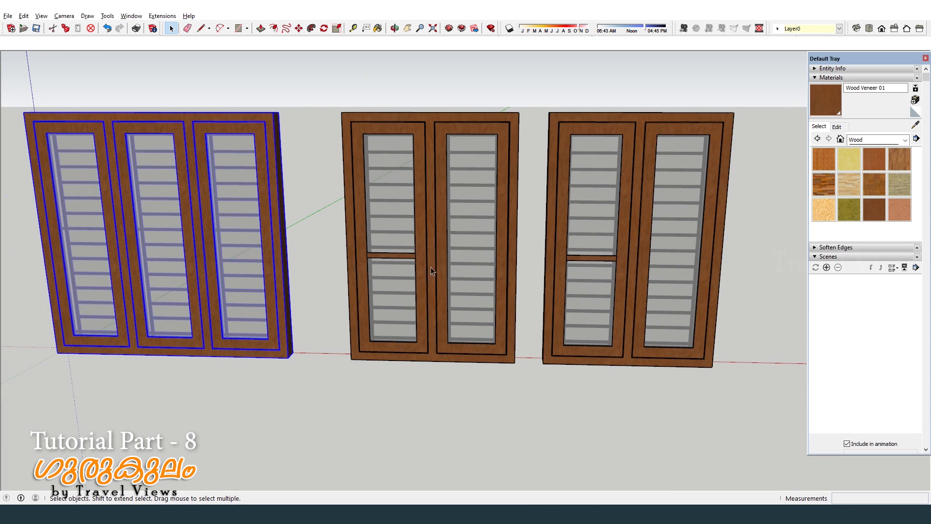
Undo the last two edits to the two-panel window component
left_click(108, 29)
left_click(108, 29)
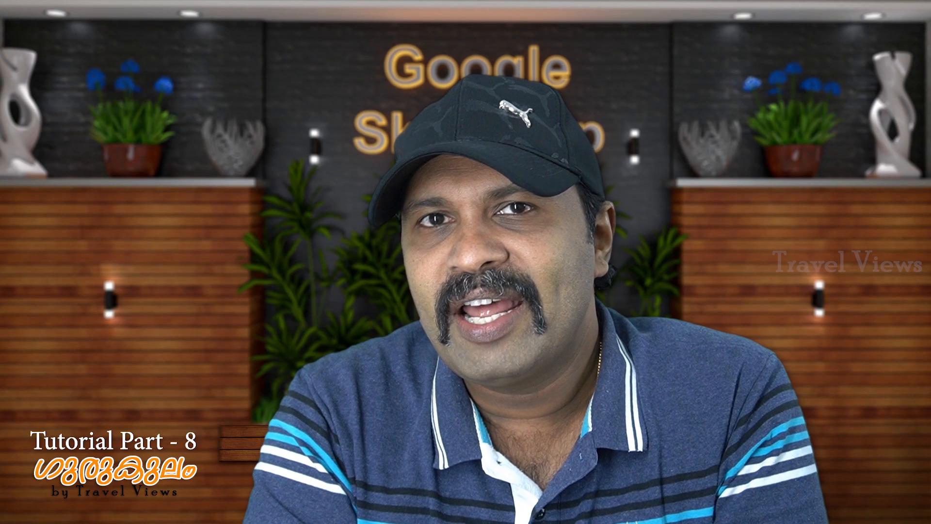